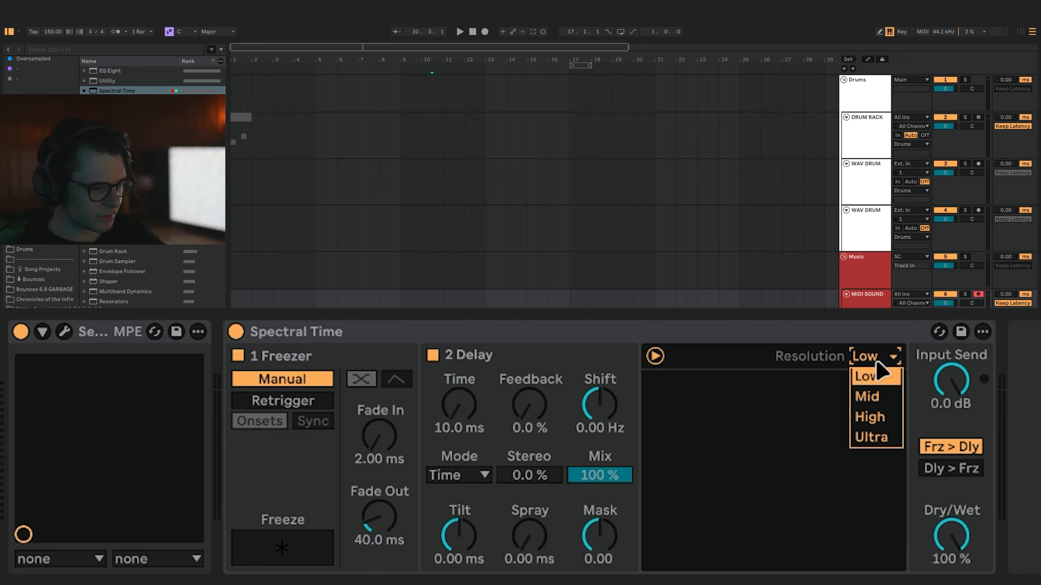
# - Compare Spectral Time's Ultra, Low and Mid resolutions, hide the browser, and finish with Resolution set to Ultra
pyautogui.click(864, 437)
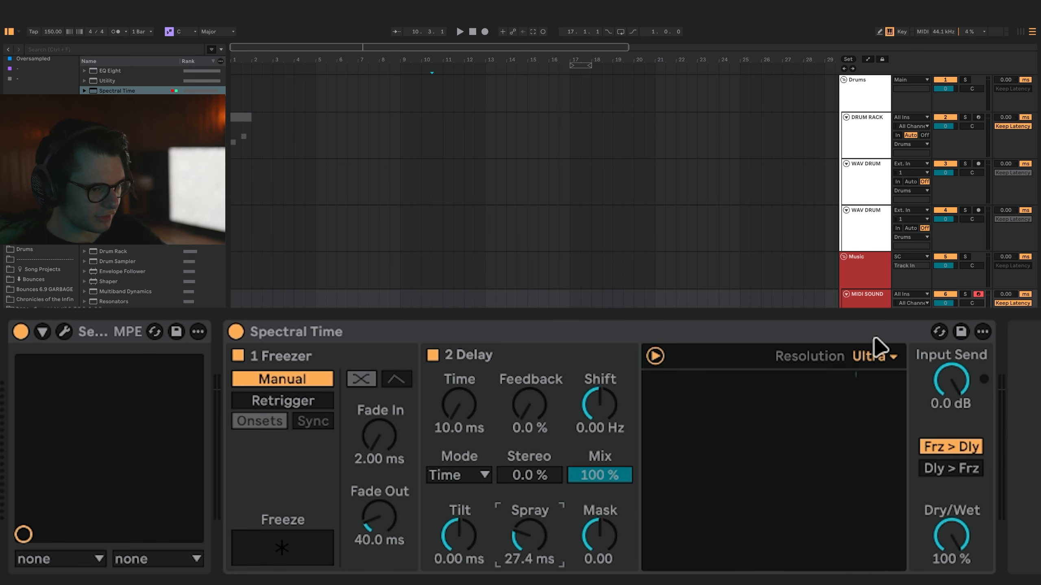
pyautogui.click(874, 354)
pyautogui.hotkey('ctrl', 'alt', 'b')
pyautogui.click(870, 376)
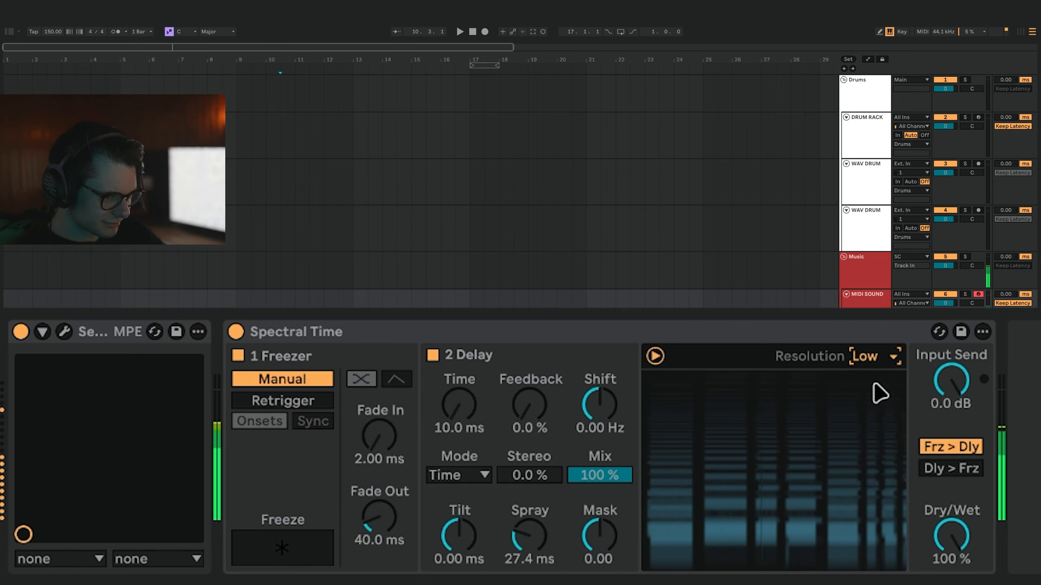
pyautogui.click(873, 356)
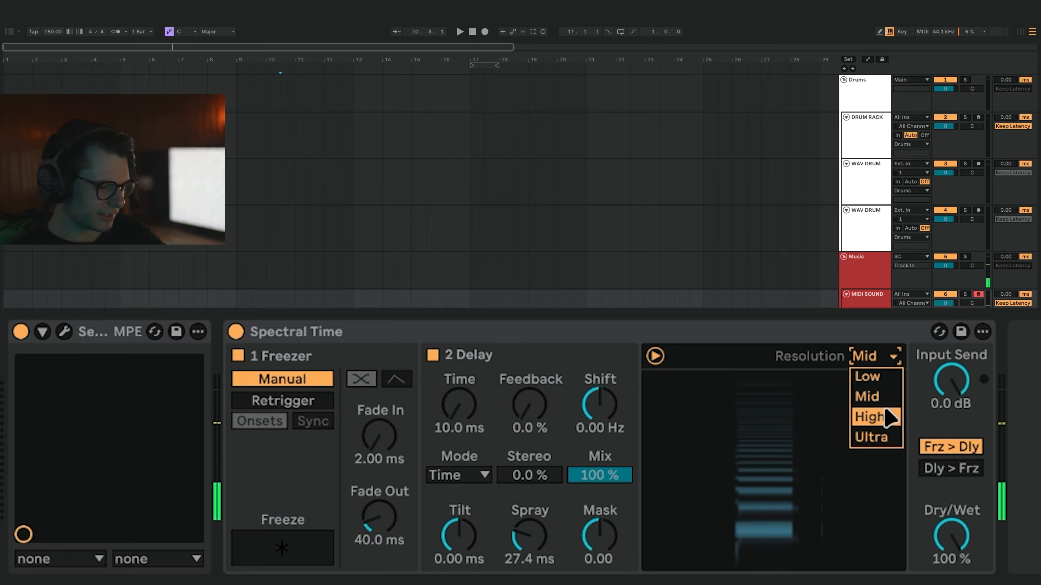
pyautogui.click(870, 437)
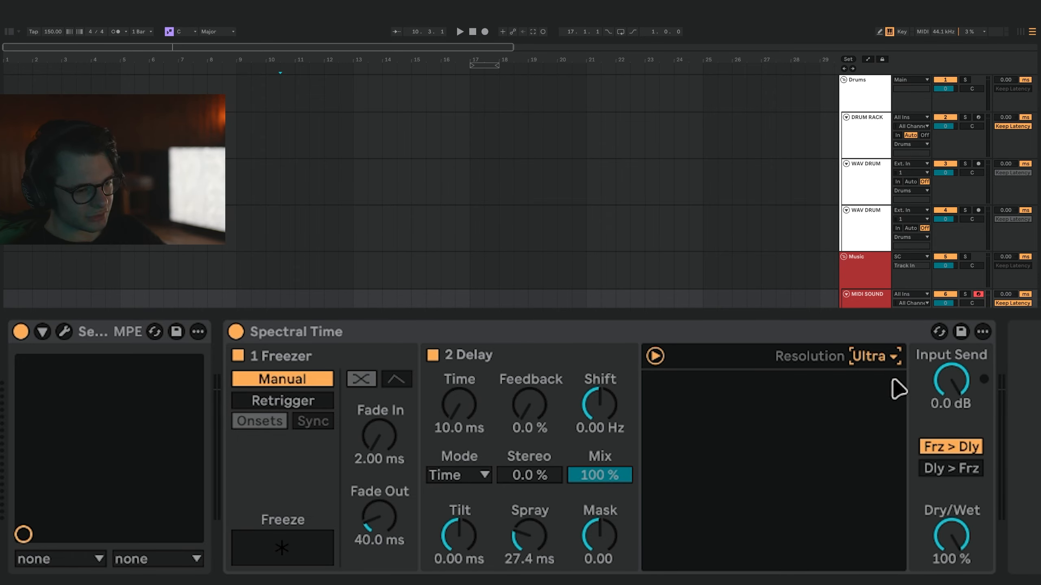
# - Set Spectral Time's Resolution to Mid
pyautogui.click(875, 356)
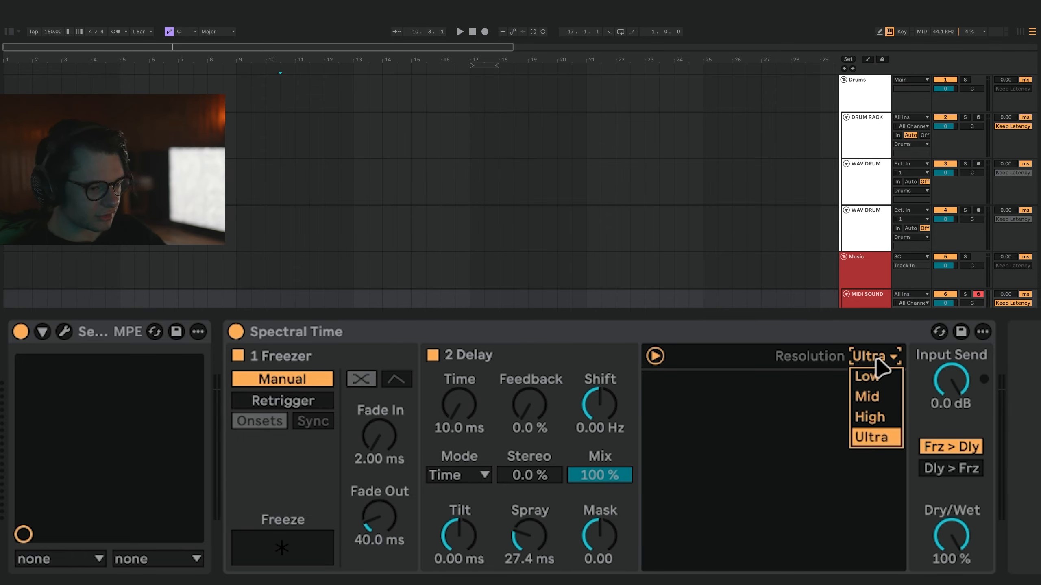
pyautogui.click(873, 355)
pyautogui.click(875, 356)
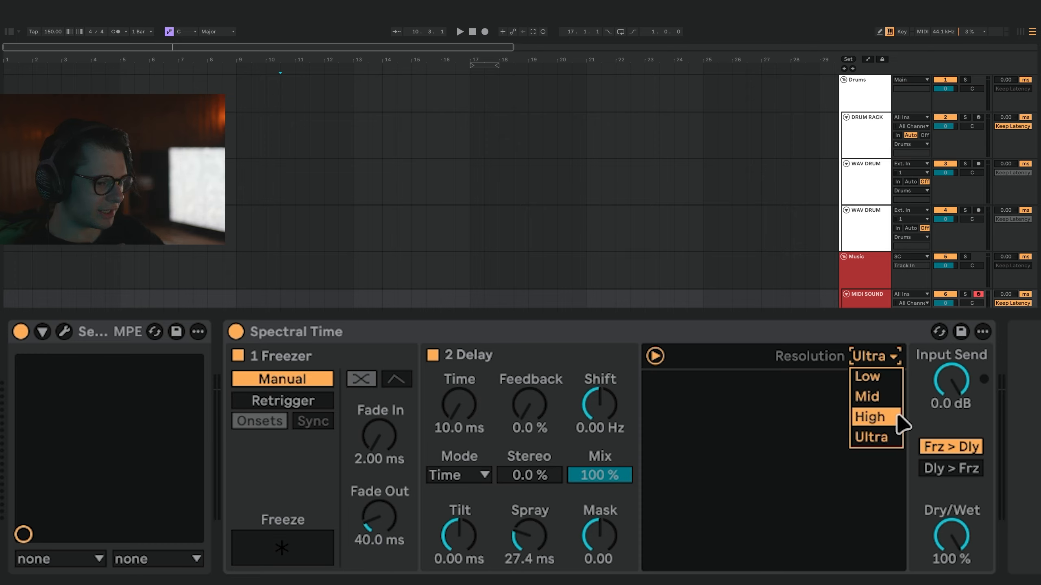
pyautogui.click(888, 397)
pyautogui.click(875, 357)
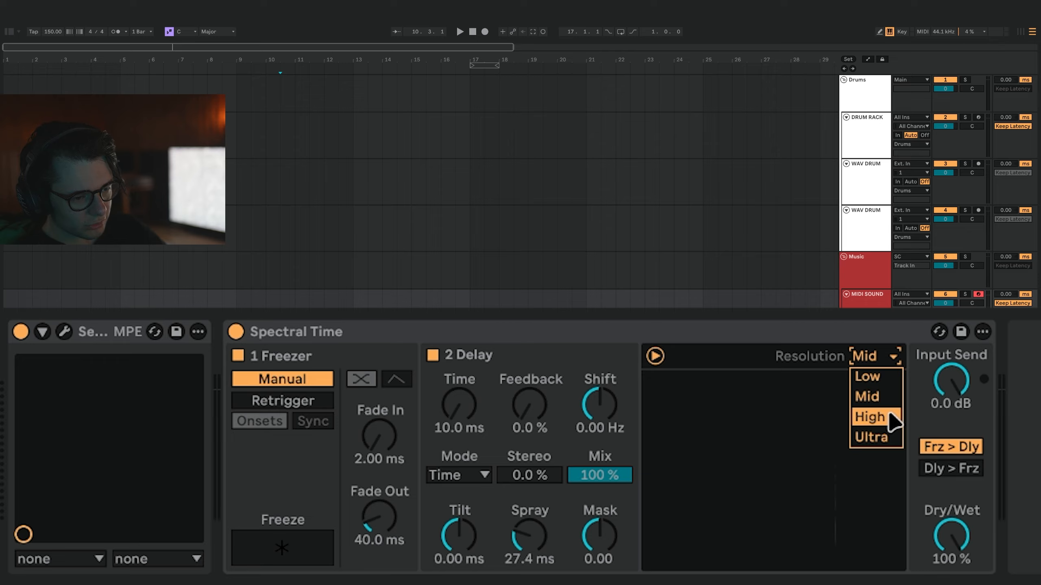
# - Load the user preset RS Cosmic Crackhead in Serum 2 and hide the plug-in window
pyautogui.click(676, 336)
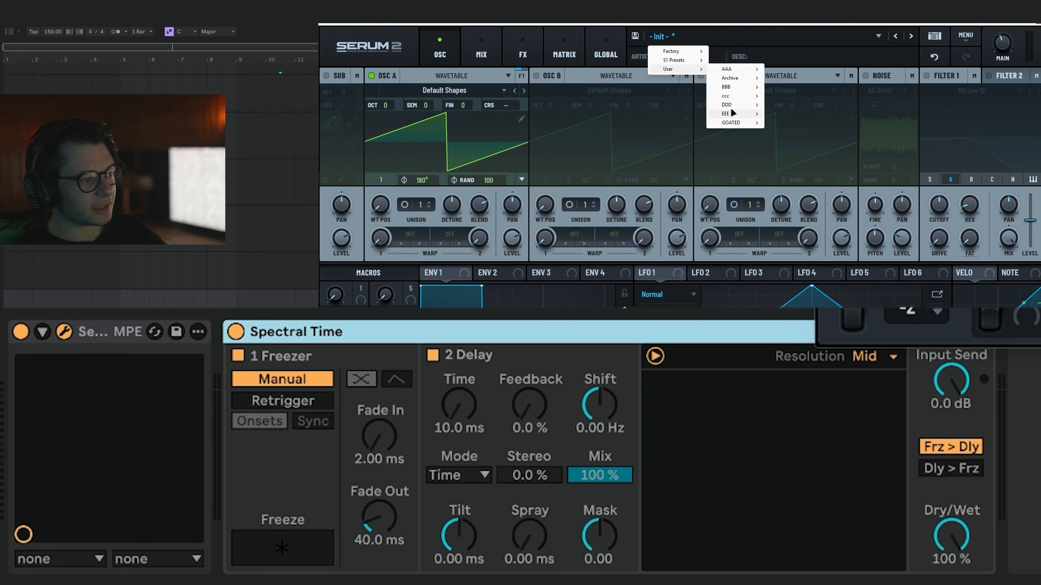
pyautogui.moveTo(737, 125)
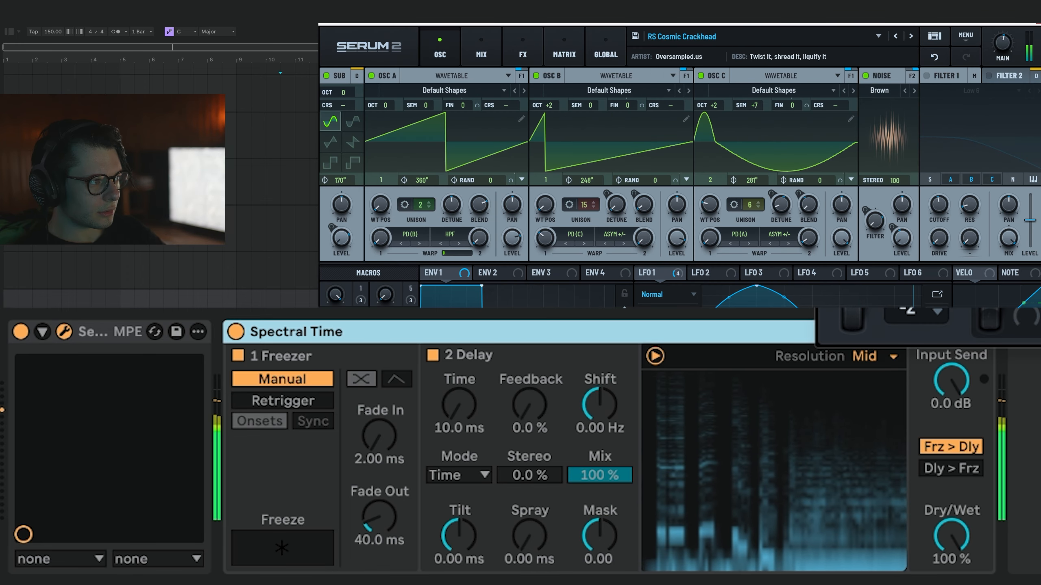
pyautogui.hotkey('ctrl', 'alt', 'p')
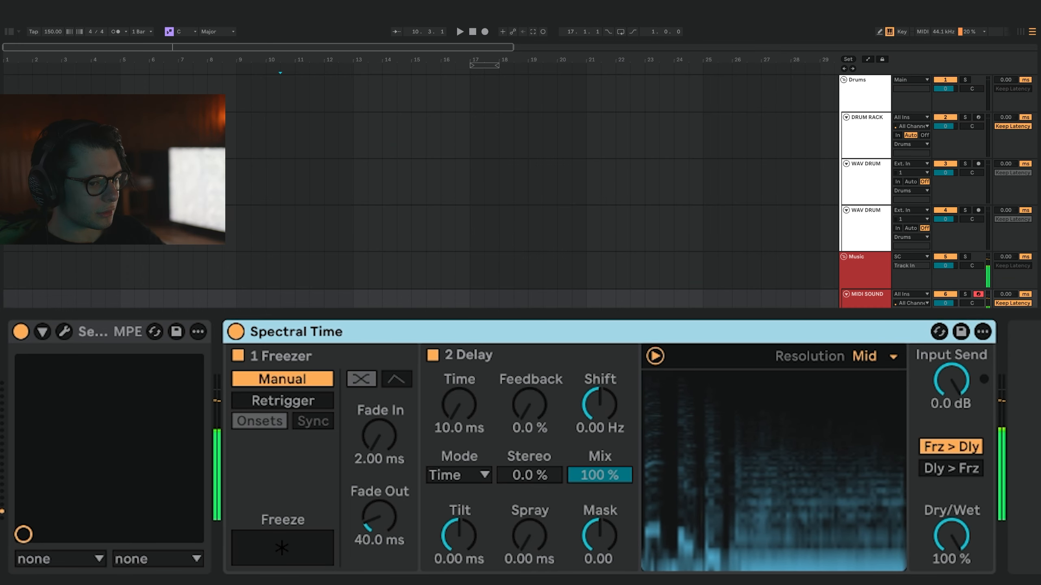
# - Reset Spectral Time's Spray to 0 ms and switch the device off and on to compare the sound
pyautogui.moveTo(558, 538)
pyautogui.mouseDown()
pyautogui.moveTo(558, 520)
pyautogui.moveTo(558, 538)
pyautogui.mouseUp()
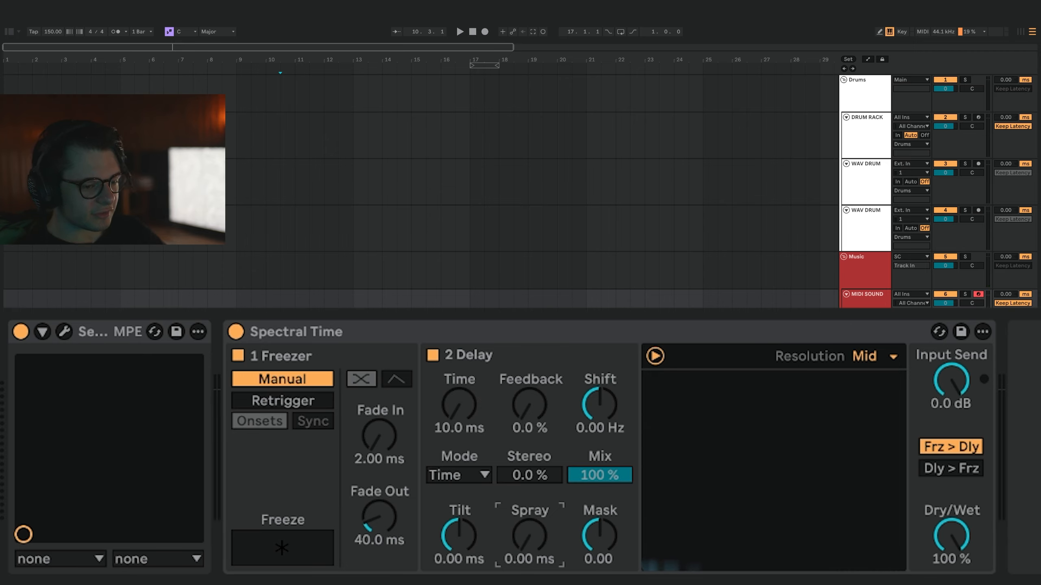
pyautogui.rightClick(516, 326)
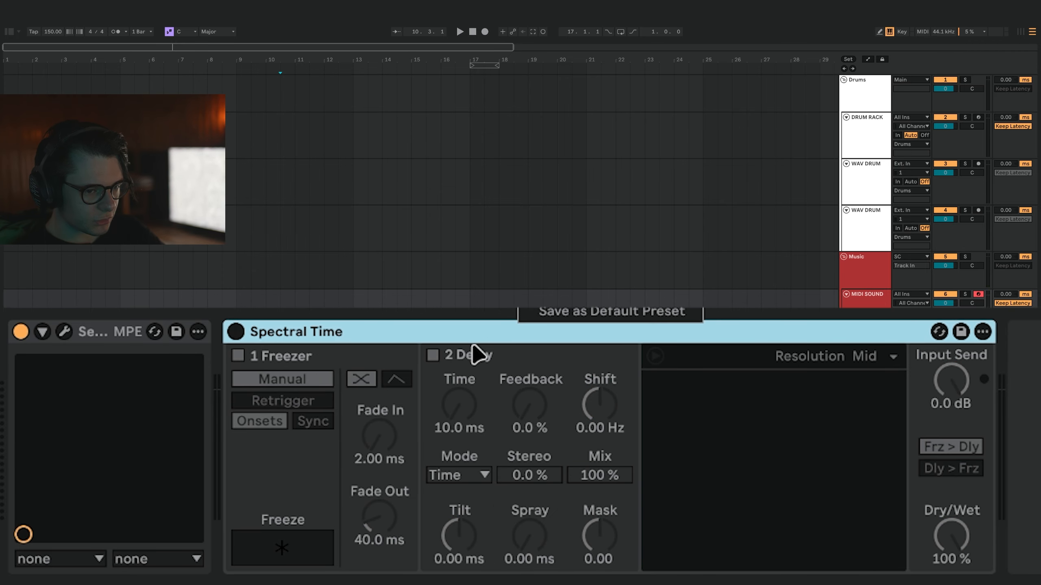
pyautogui.click(469, 344)
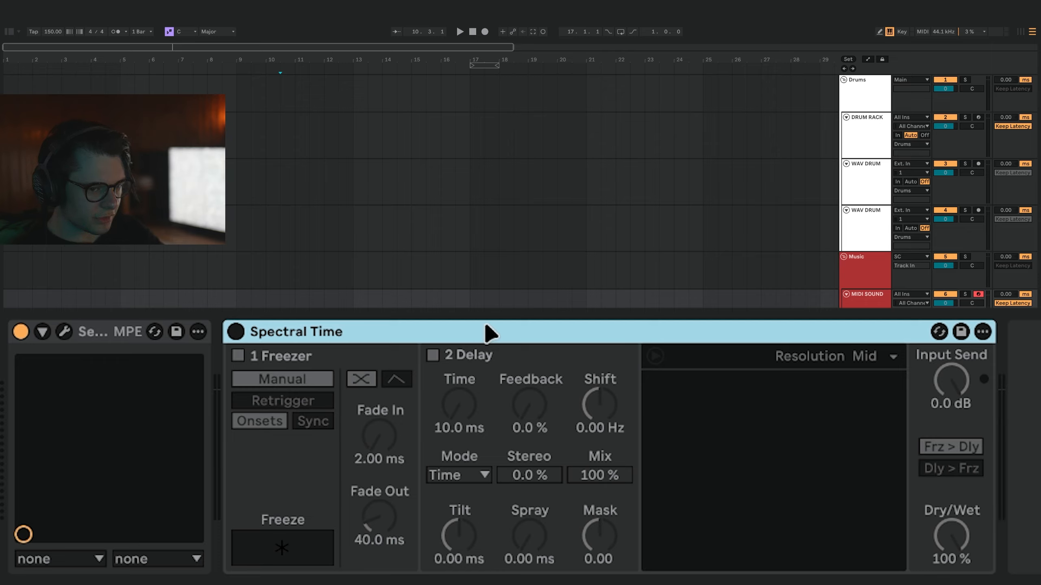
pyautogui.press('0')
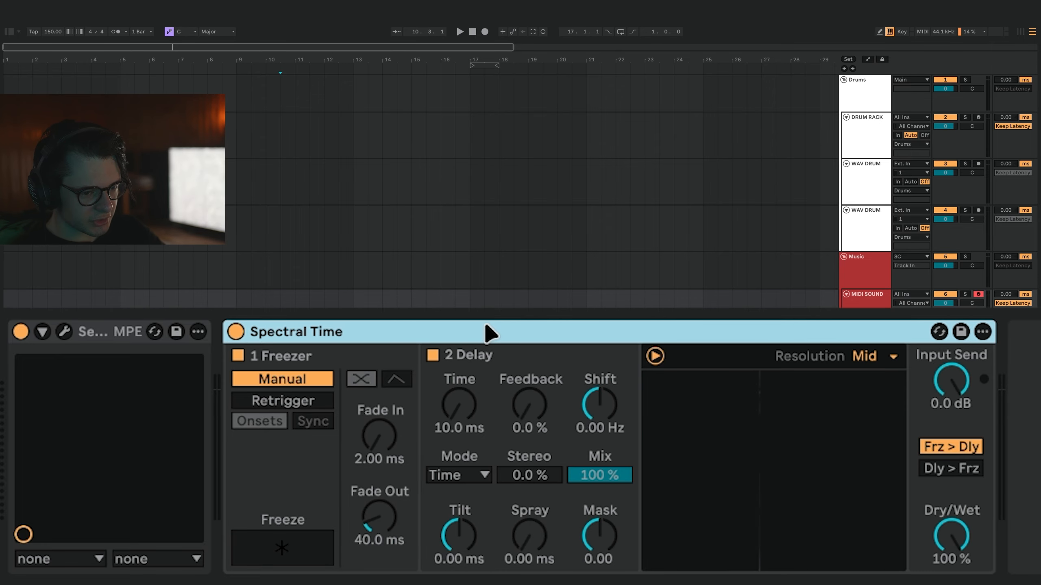
# - Try lowering the frequency of a Pro-Q 4 low cut after Spectral Time, and delete the added effects
pyautogui.click(546, 549)
pyautogui.hotkey('ctrl', 'alt', 'b')
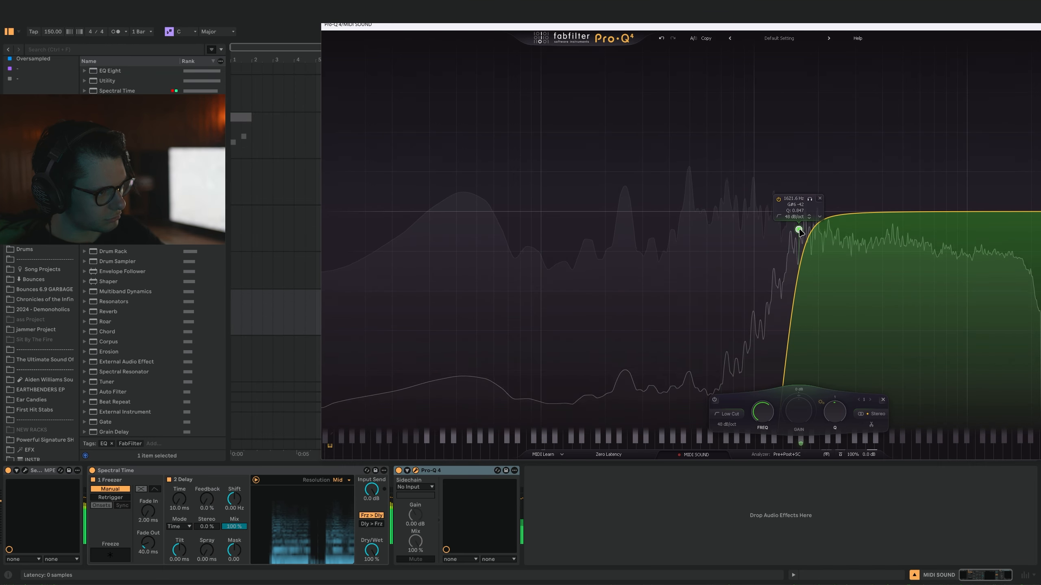
pyautogui.moveTo(799, 231); pyautogui.dragTo(708, 270)
pyautogui.scroll(2, 846, 271)
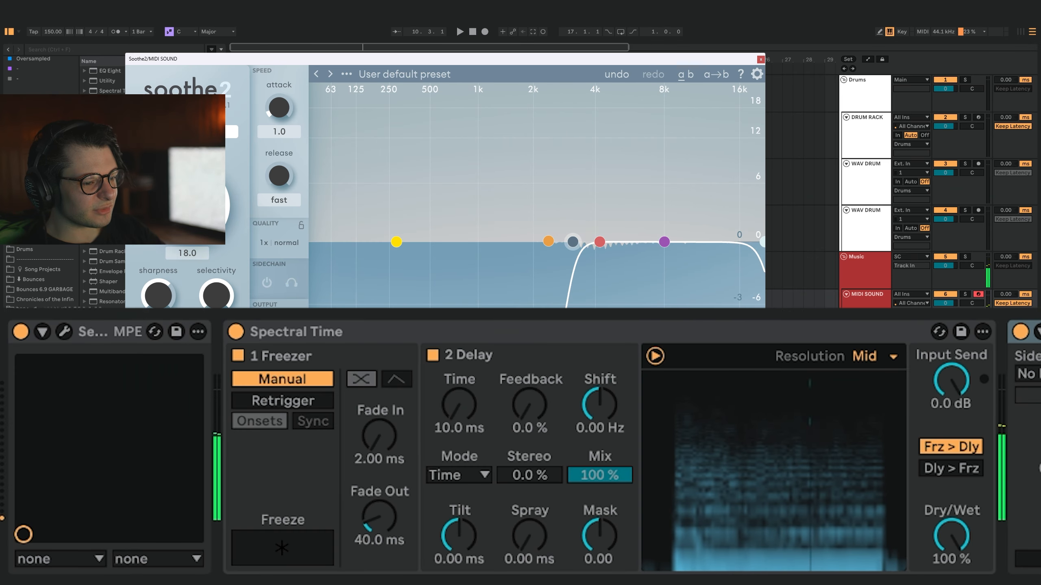
pyautogui.press('Delete')
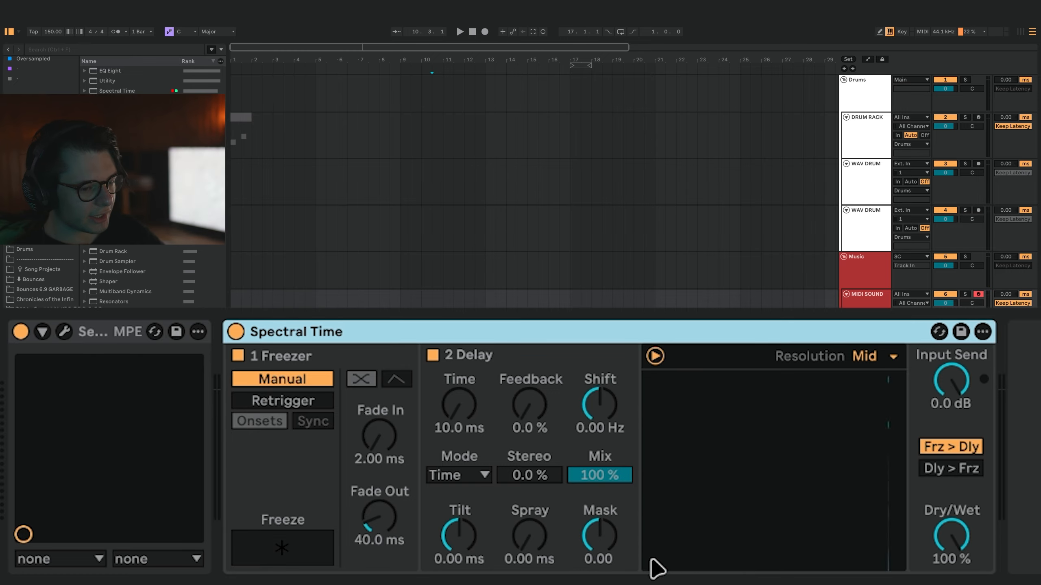
# - Set Spectral Time's Spray to 18.4 ms and its Resolution to Low
pyautogui.click(532, 543)
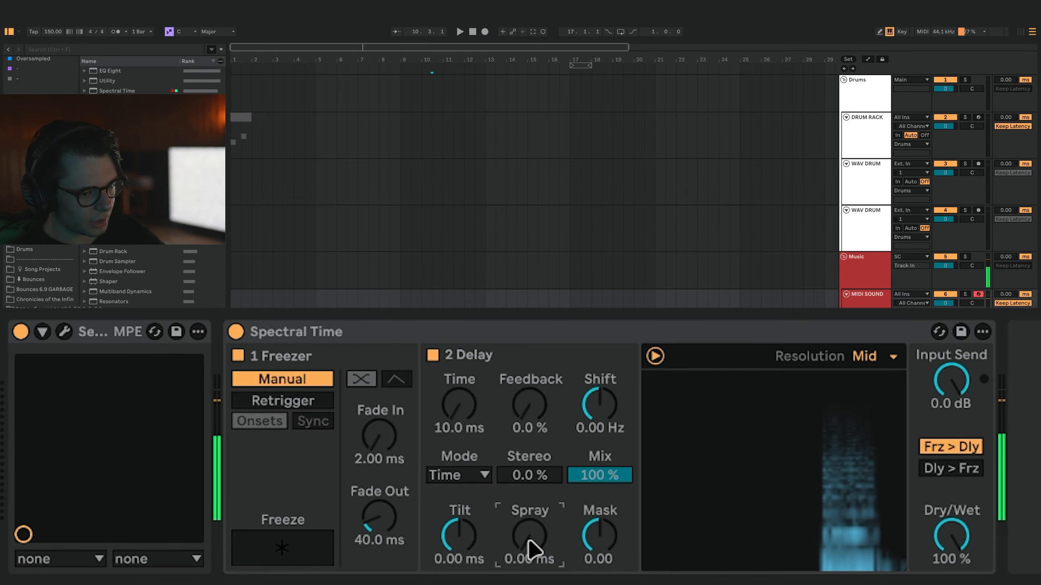
pyautogui.moveTo(533, 545); pyautogui.dragTo(533, 533)
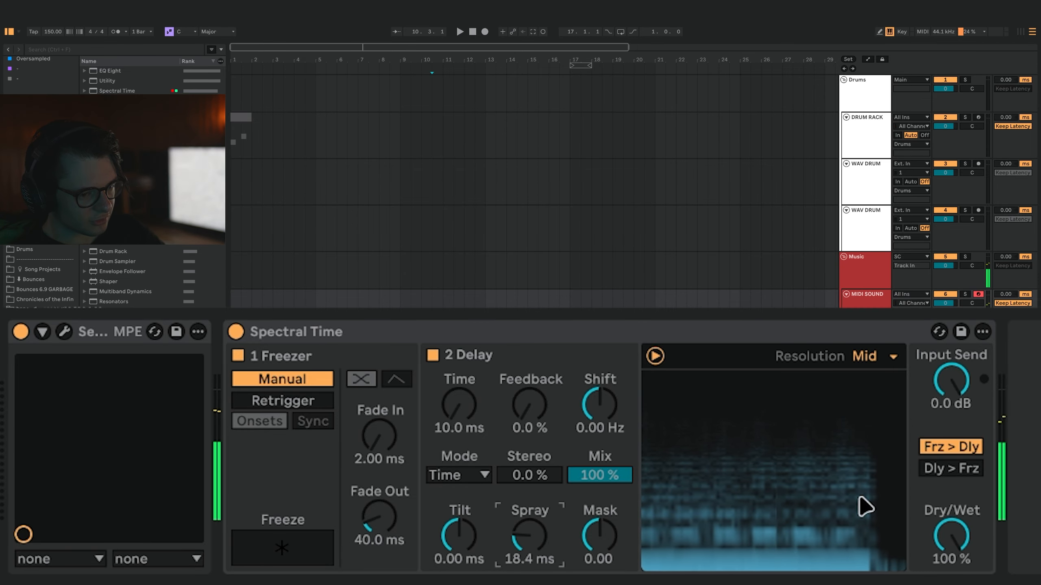
pyautogui.click(877, 359)
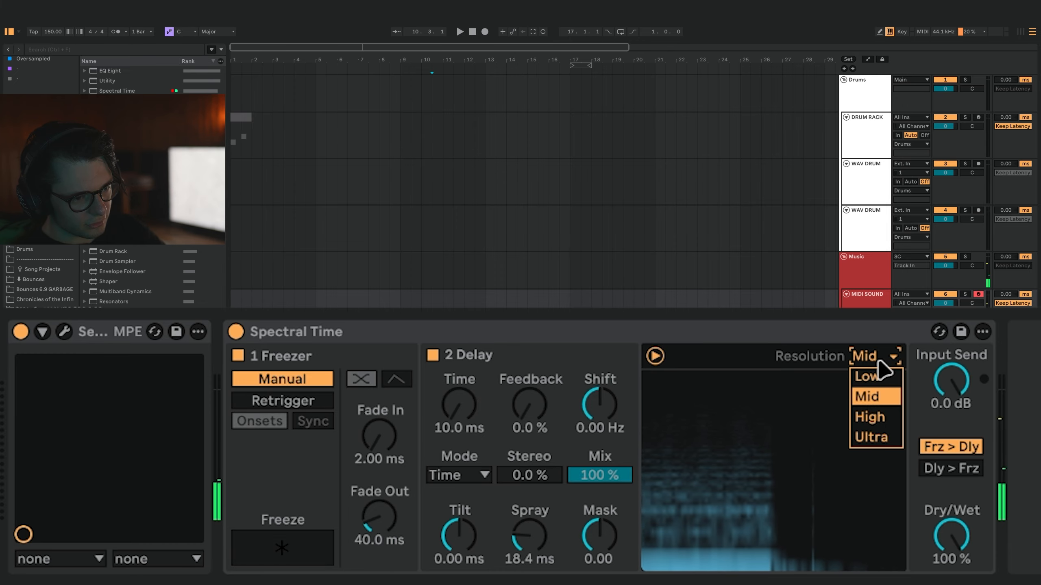
pyautogui.click(878, 373)
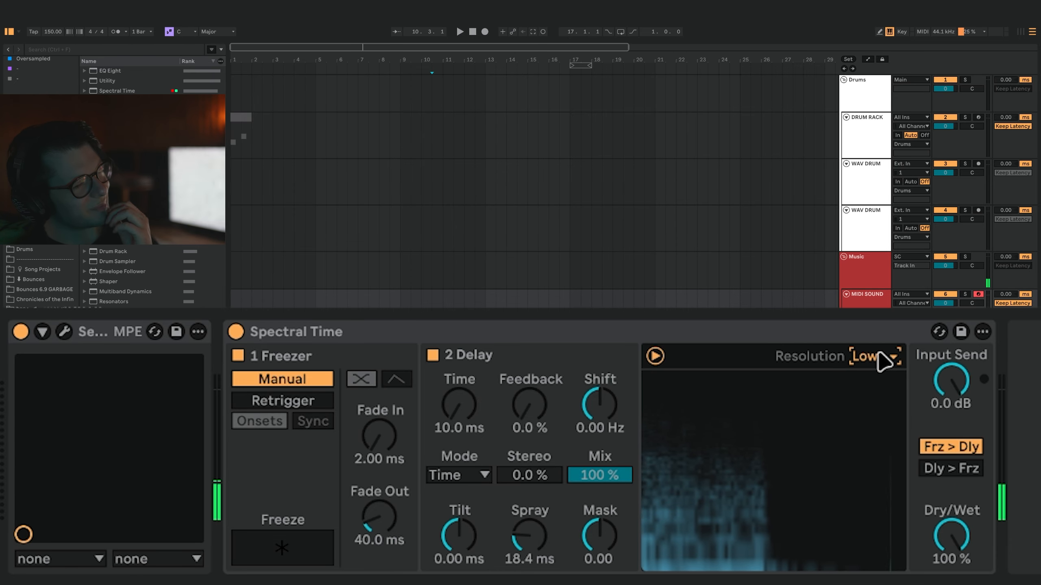
# - Switch Spectral Time's Resolution to Mid, then High, and raise Spray to 22.7 ms
pyautogui.click(881, 359)
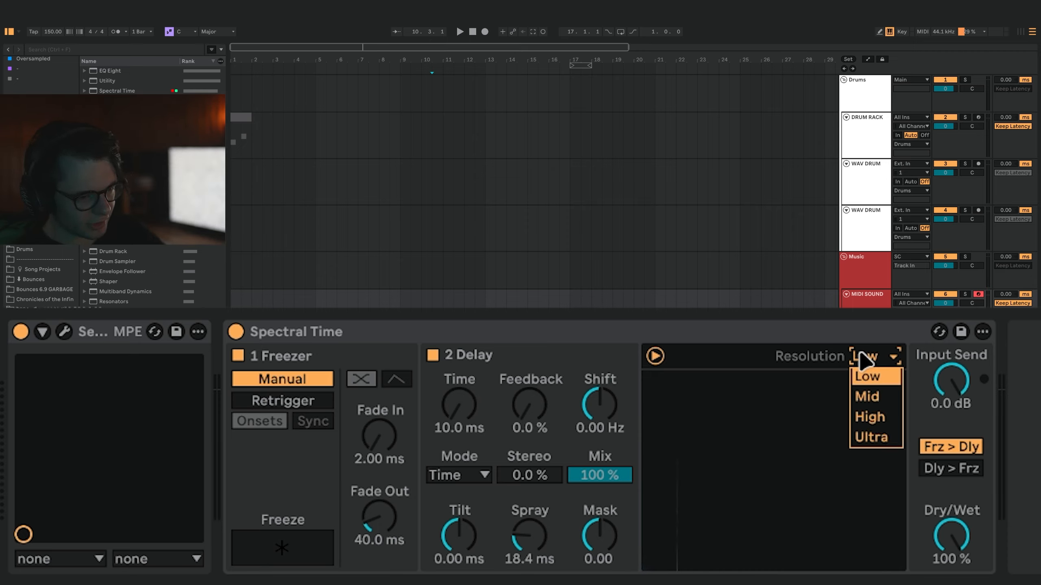
pyautogui.click(867, 396)
pyautogui.click(881, 359)
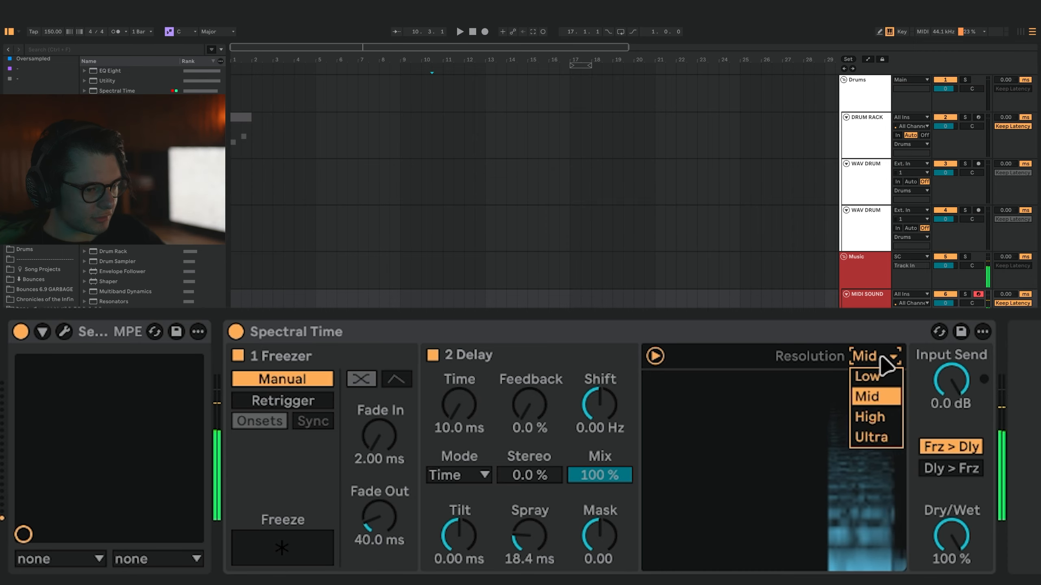
pyautogui.click(893, 415)
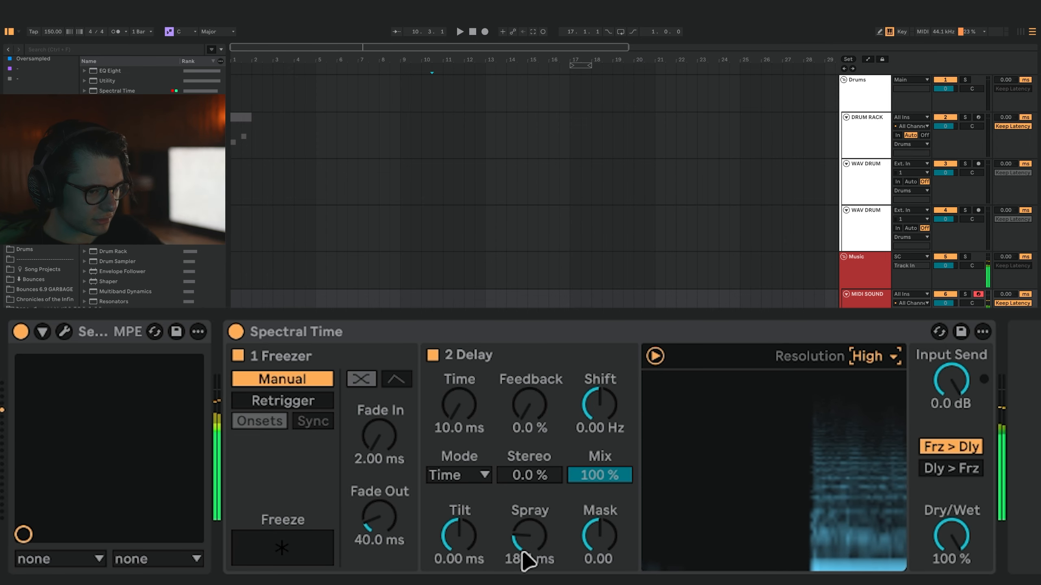
pyautogui.moveTo(531, 557); pyautogui.dragTo(530, 548)
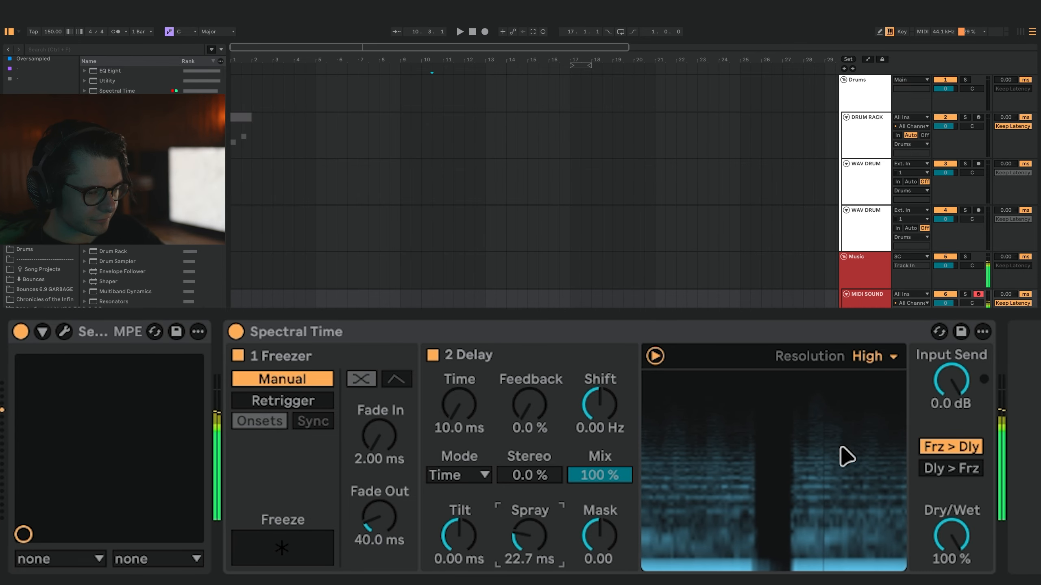
# - Set Spectral Time's Resolution to Ultra and raise Spray to 60.5 ms
pyautogui.click(875, 361)
pyautogui.click(873, 437)
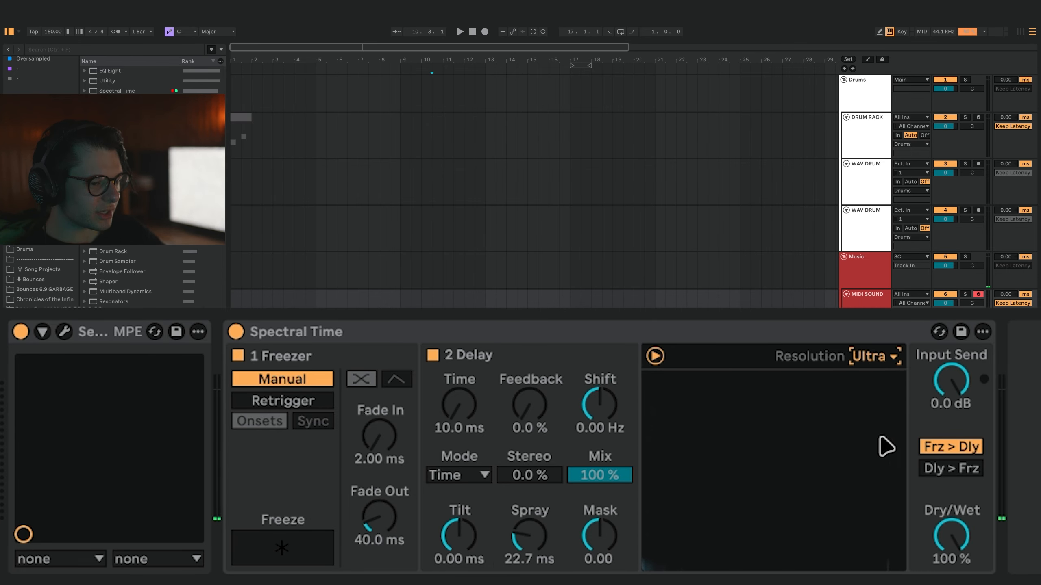
pyautogui.moveTo(528, 551)
pyautogui.mouseDown()
pyautogui.moveTo(529, 535)
pyautogui.moveTo(524, 554)
pyautogui.mouseUp()
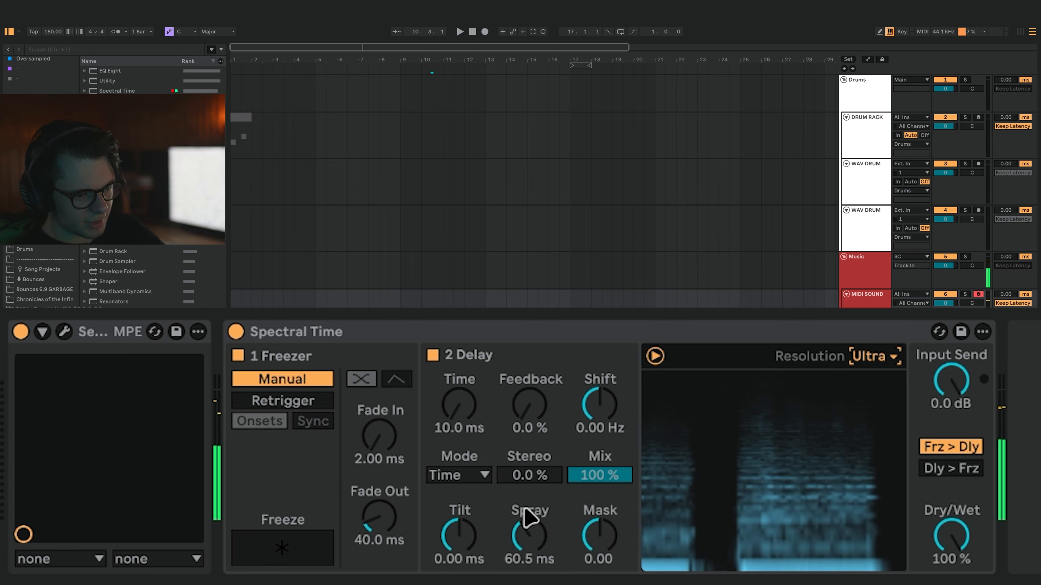
# - Audition Spray adjustments at Low resolution, then set Spray to 21.2 ms with Resolution at Ultra
pyautogui.click(876, 357)
pyautogui.click(871, 377)
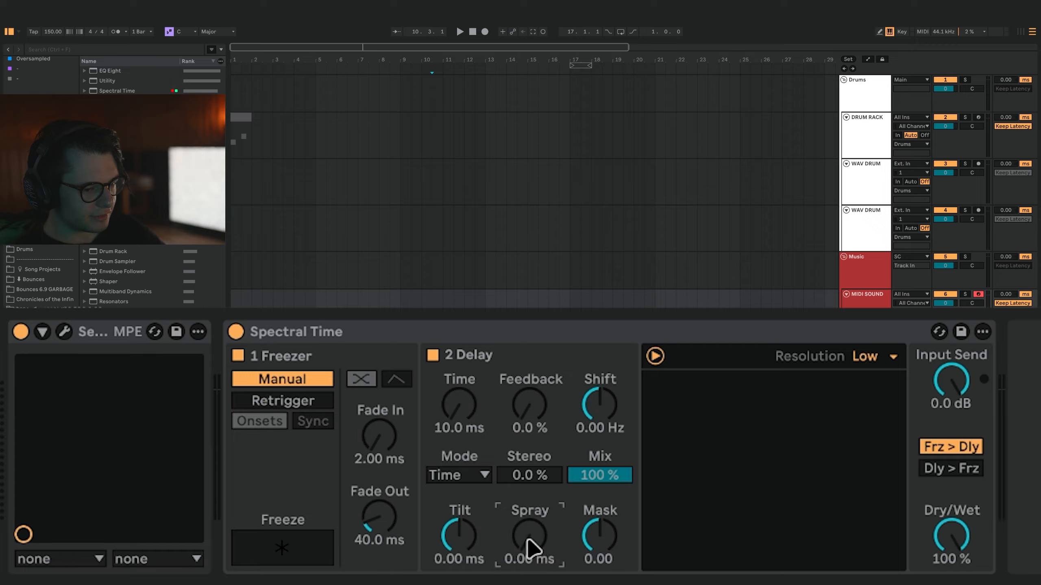
pyautogui.moveTo(529, 549); pyautogui.dragTo(535, 536)
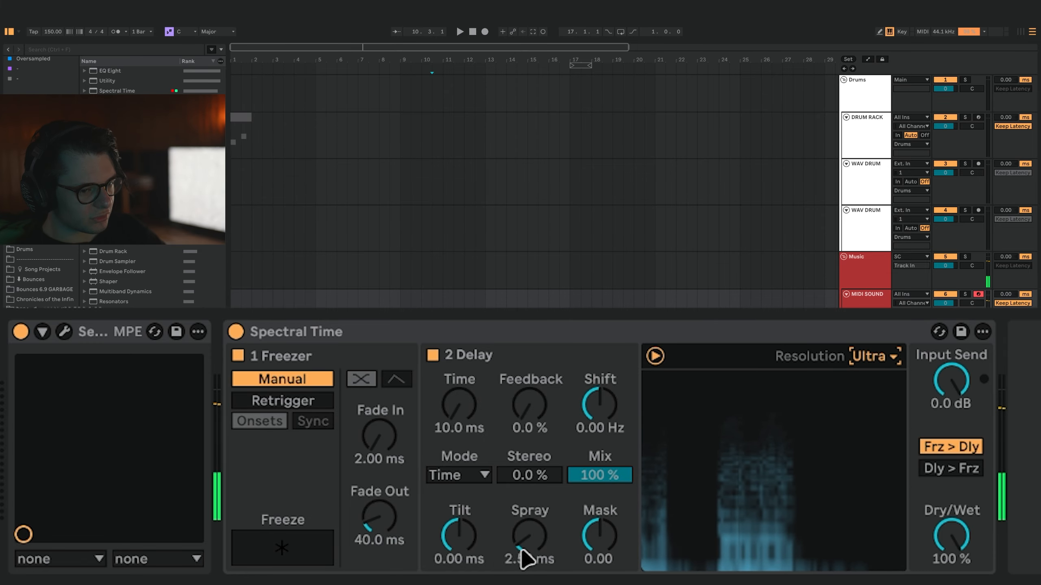
pyautogui.moveTo(525, 558); pyautogui.dragTo(531, 525)
# - Switch Spectral Time's Resolution to Low and back to Ultra, and set Spray to 60.5 ms
pyautogui.click(887, 363)
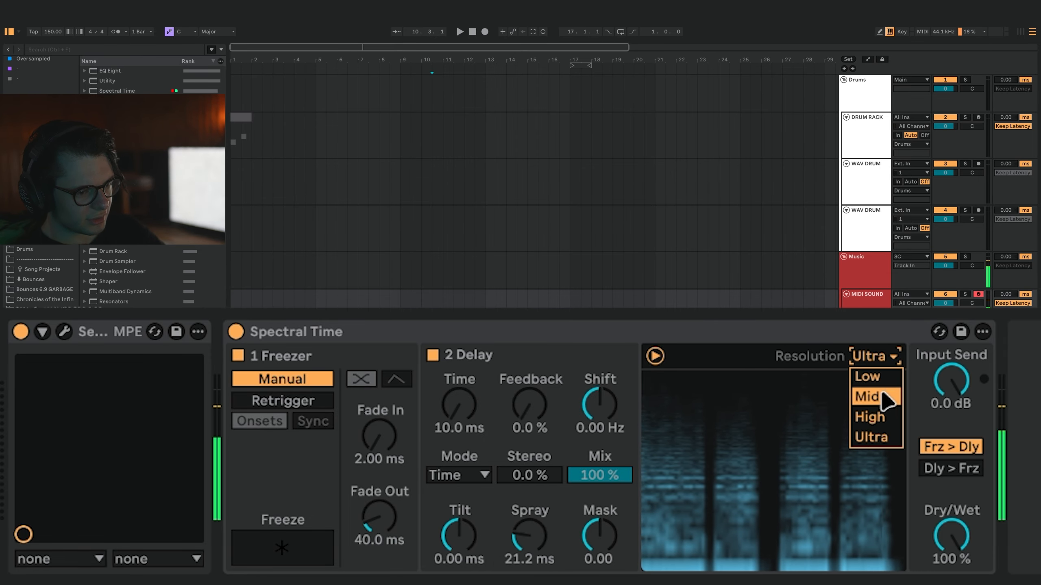
pyautogui.click(879, 379)
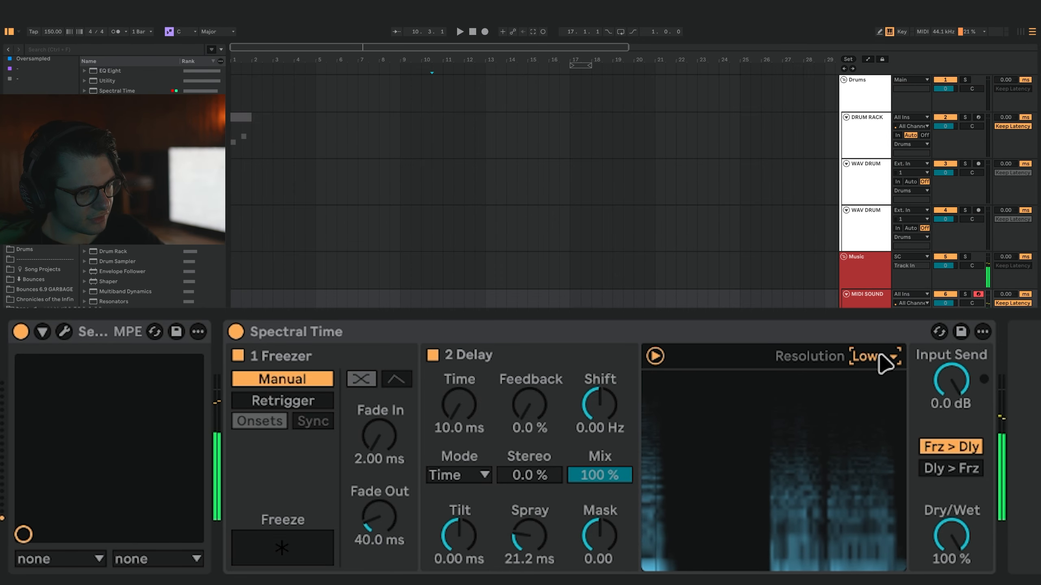
pyautogui.click(882, 359)
pyautogui.click(864, 435)
pyautogui.moveTo(529, 537); pyautogui.dragTo(528, 513)
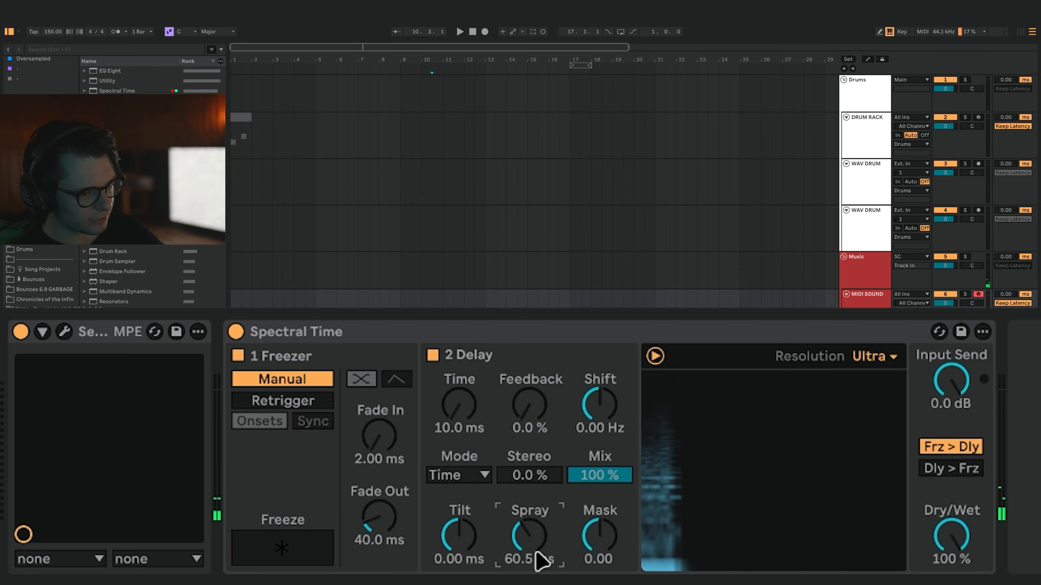
# - Create a four-bar MIDI clip at bar 9 on the MIDI SOUND track with an E3 note spanning its full length
pyautogui.moveTo(402, 316); pyautogui.dragTo(480, 319)
pyautogui.hotkey('ctrl', 'shift', 'm')
pyautogui.moveTo(217, 517); pyautogui.dragTo(1025, 509)
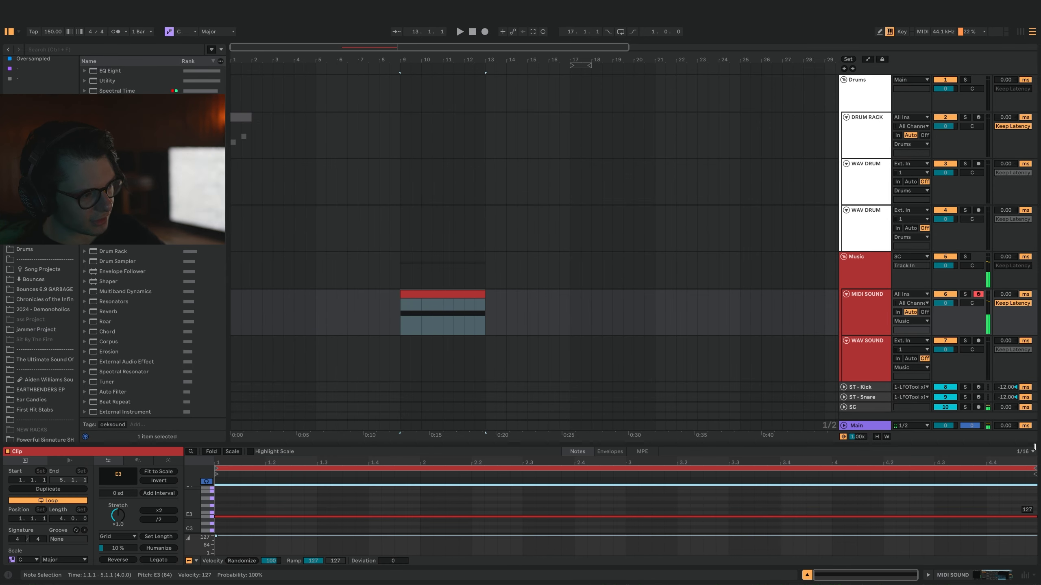
# - Replace the WAV SOUND track with an audio track set to Resampling and record the MIDI clip's output from bar 9
pyautogui.press('Delete')
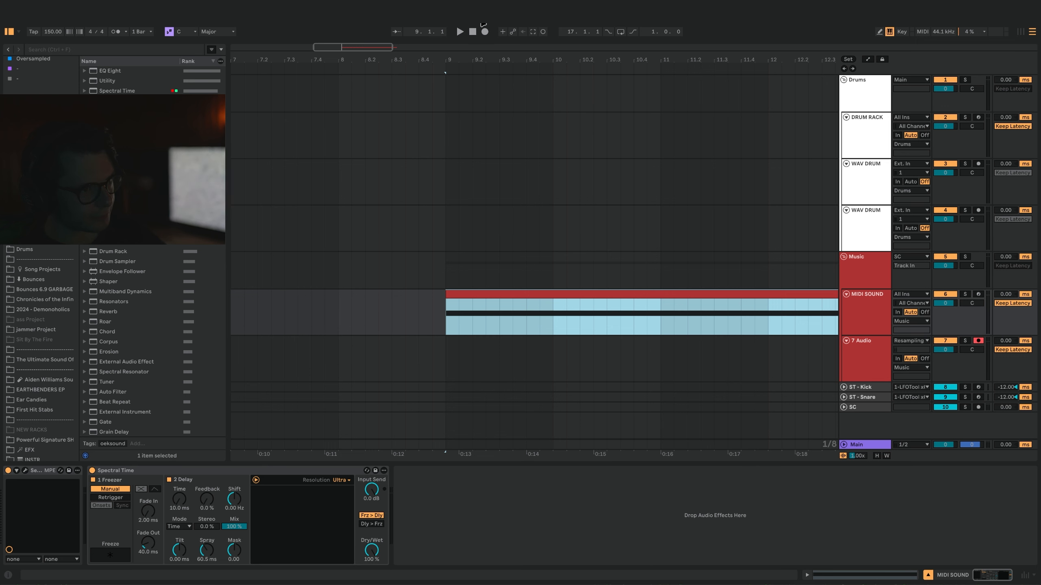
pyautogui.click(484, 31)
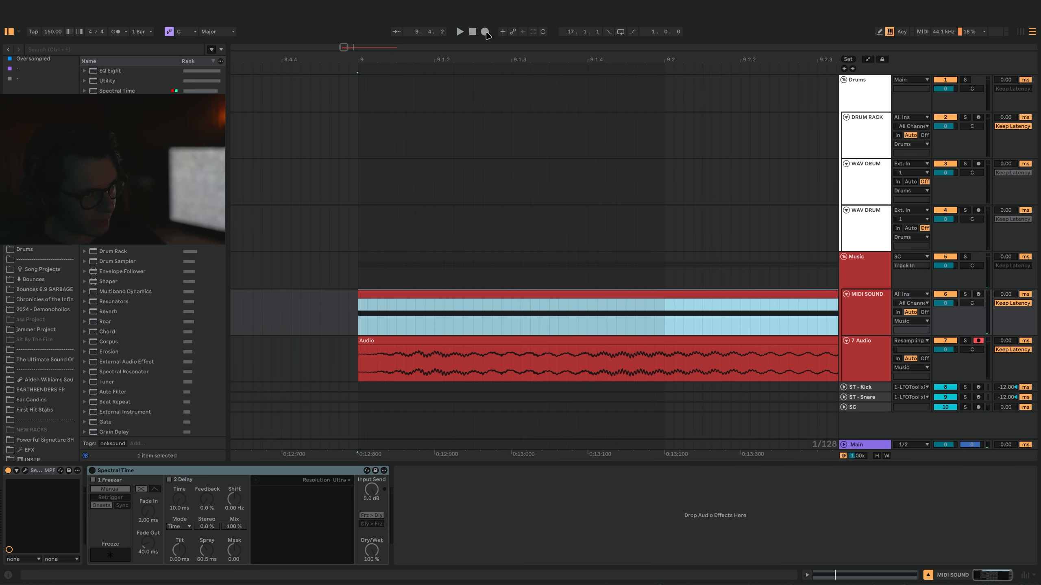
# - Record resampled takes of the MIDI clip from bar 9 on the Resampling track and examine the start of the waveform
pyautogui.click(485, 33)
pyautogui.press('space')
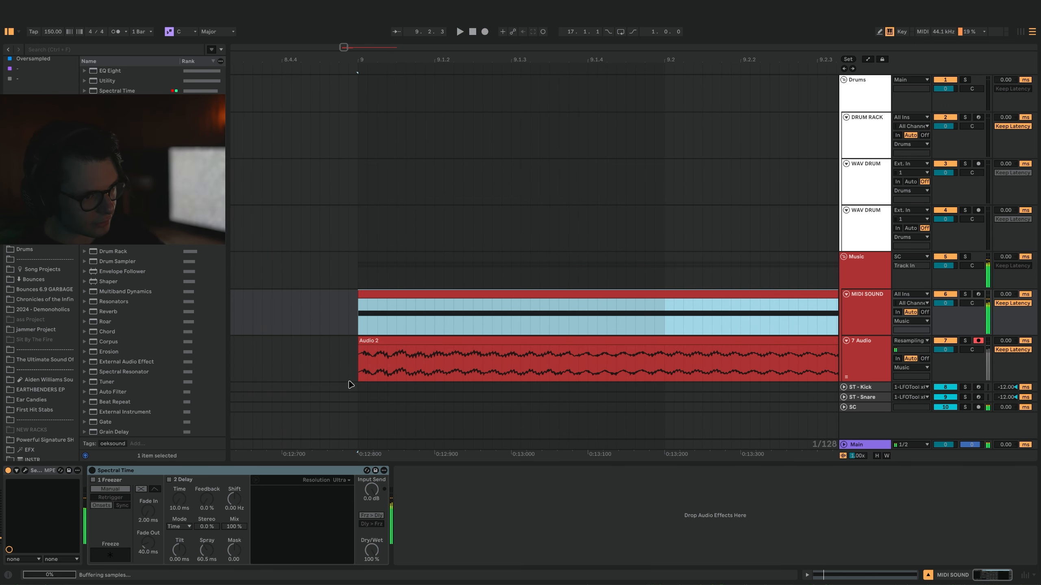
pyautogui.click(357, 373)
pyautogui.scroll(3, 357, 372)
pyautogui.scroll(-2, 358, 373)
pyautogui.moveTo(358, 372)
pyautogui.mouseDown()
pyautogui.moveTo(388, 368)
pyautogui.moveTo(361, 371)
pyautogui.mouseUp()
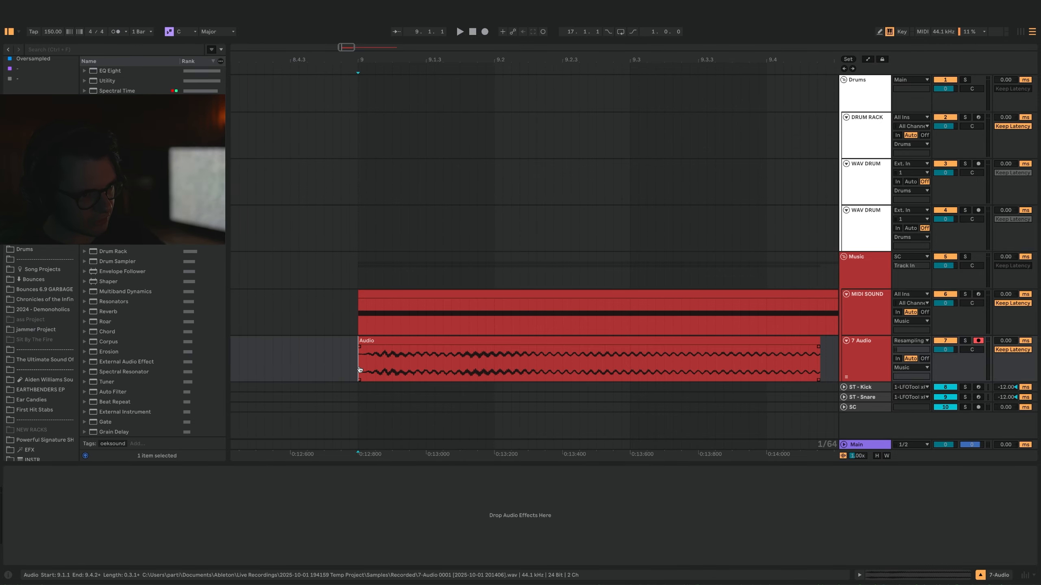
pyautogui.hotkey('ctrl', 'y')
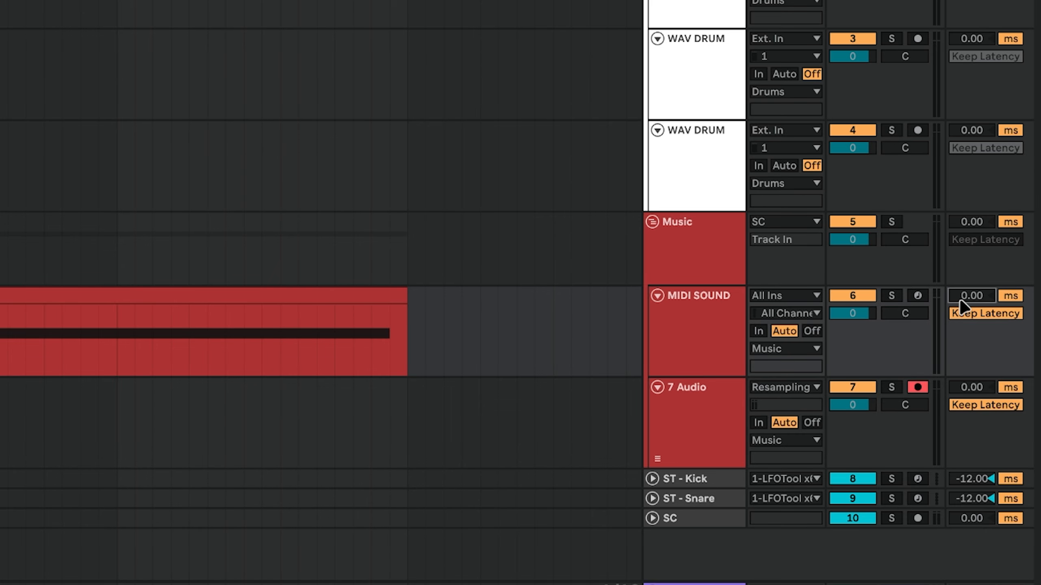
# - Try recording the resampled MIDI clip from bar 9 with the MIDI SOUND track delay set to -60 ms
pyautogui.click(485, 31)
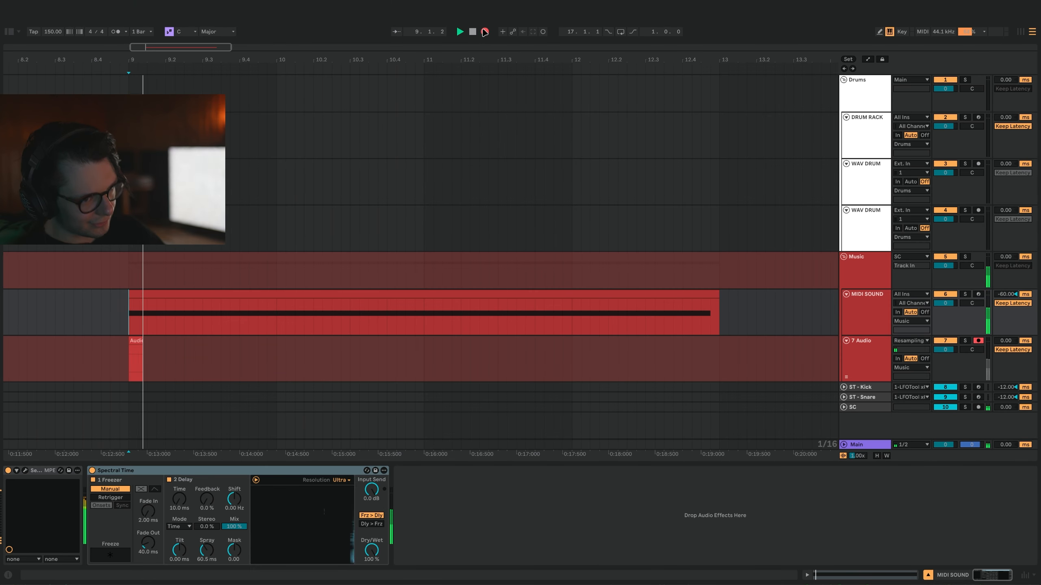
pyautogui.press('space')
pyautogui.scroll(4, 137, 387)
pyautogui.hscroll(-4, 251, 323)
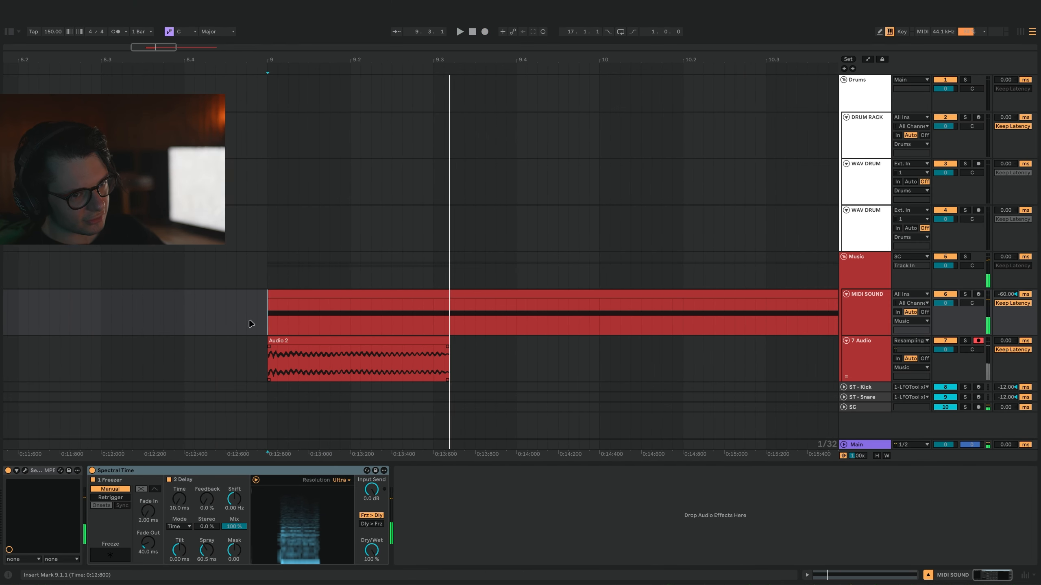
pyautogui.click(237, 320)
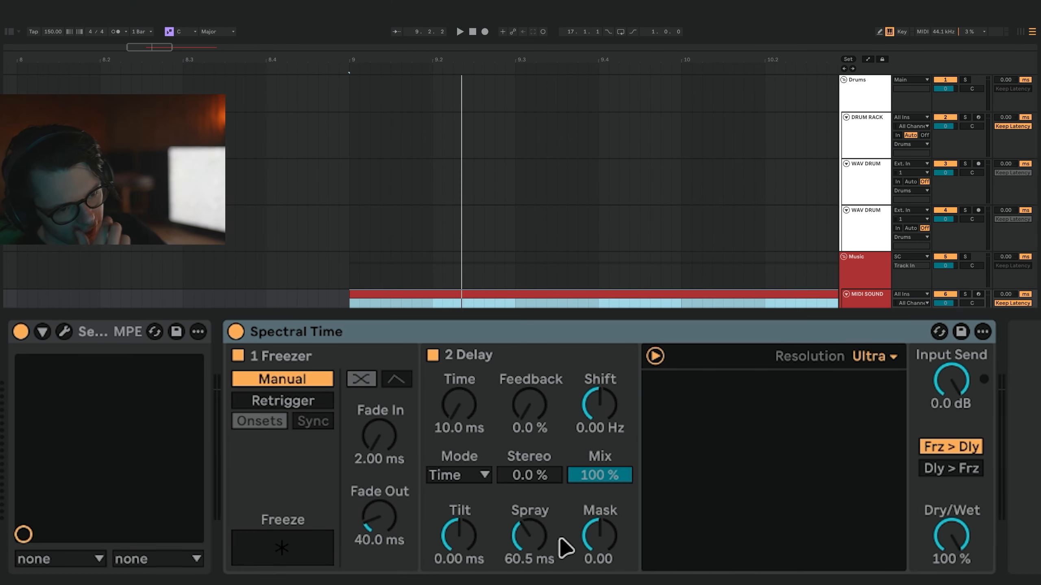
# - Record another resampled take from bar 9 at Ultra resolution without track delay, and undo the recording
pyautogui.click(886, 354)
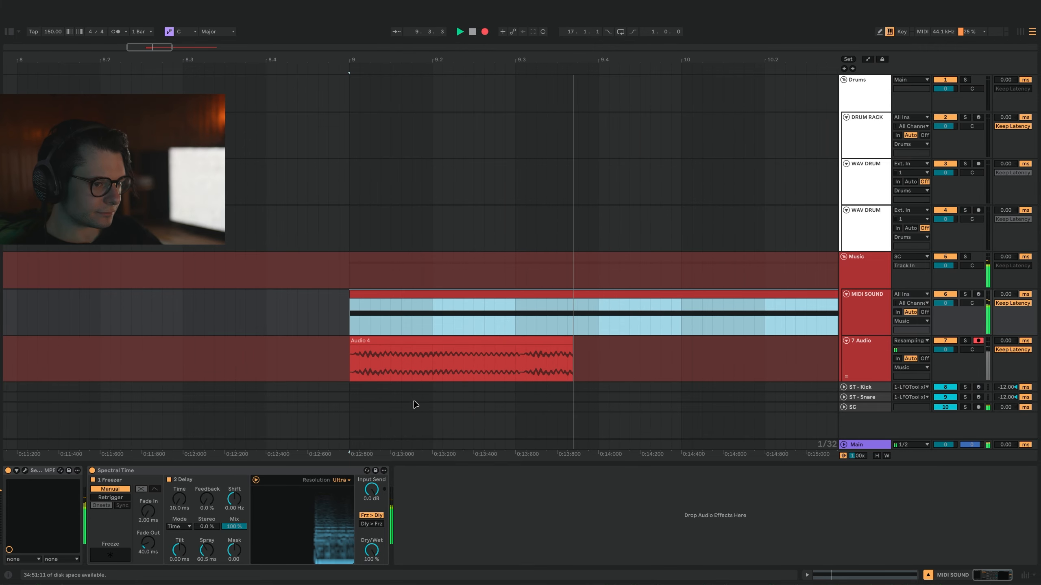
pyautogui.moveTo(520, 361); pyautogui.dragTo(423, 352)
pyautogui.scroll(-3, 402, 349)
pyautogui.hotkey('ctrl', 'z')
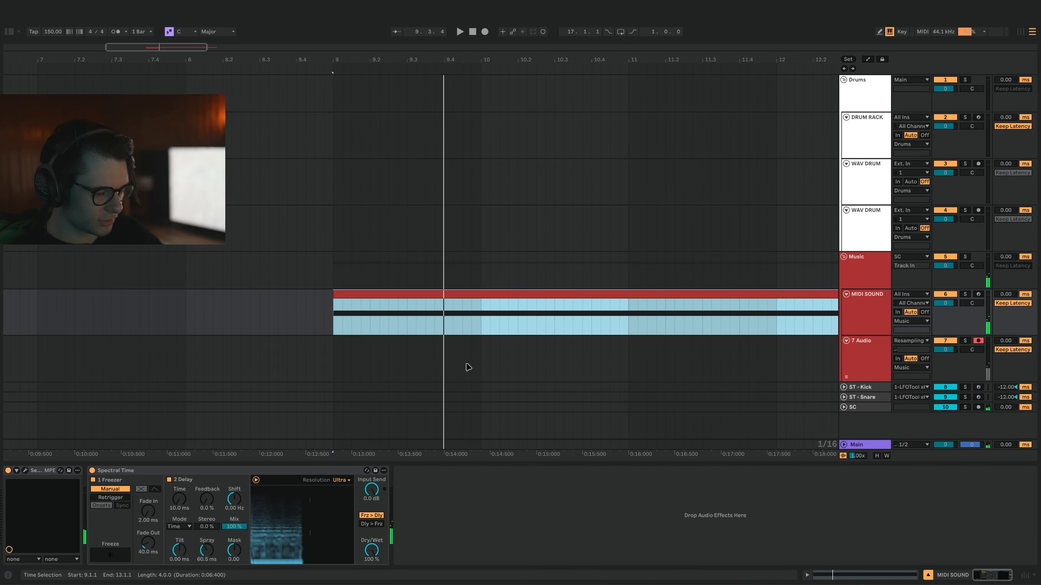
# - Loop the four-bar MIDI clip starting at bar 9 and play it back
pyautogui.click(336, 322)
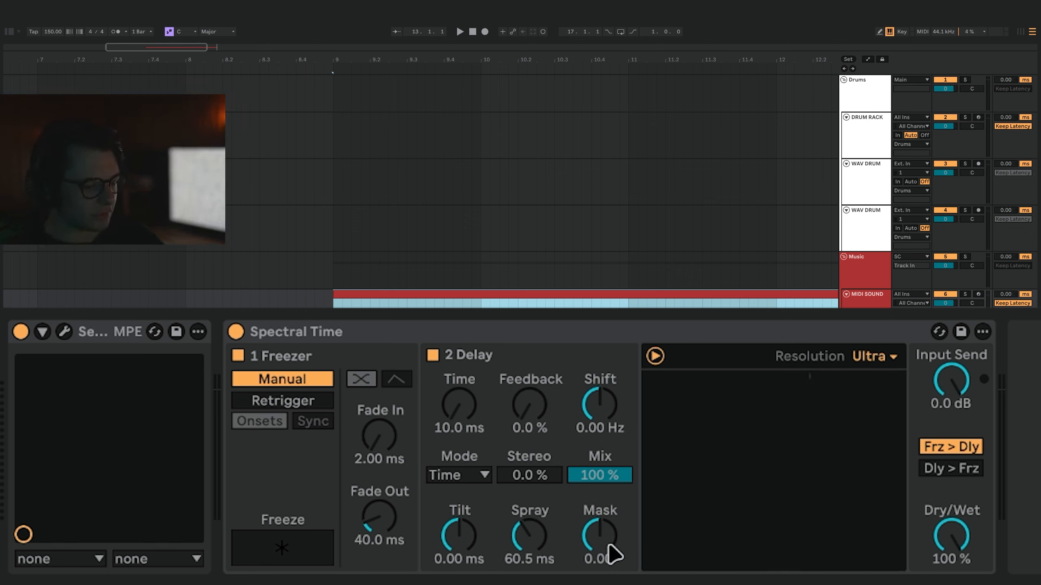
pyautogui.press('space')
pyautogui.hotkey('ctrl', 'l')
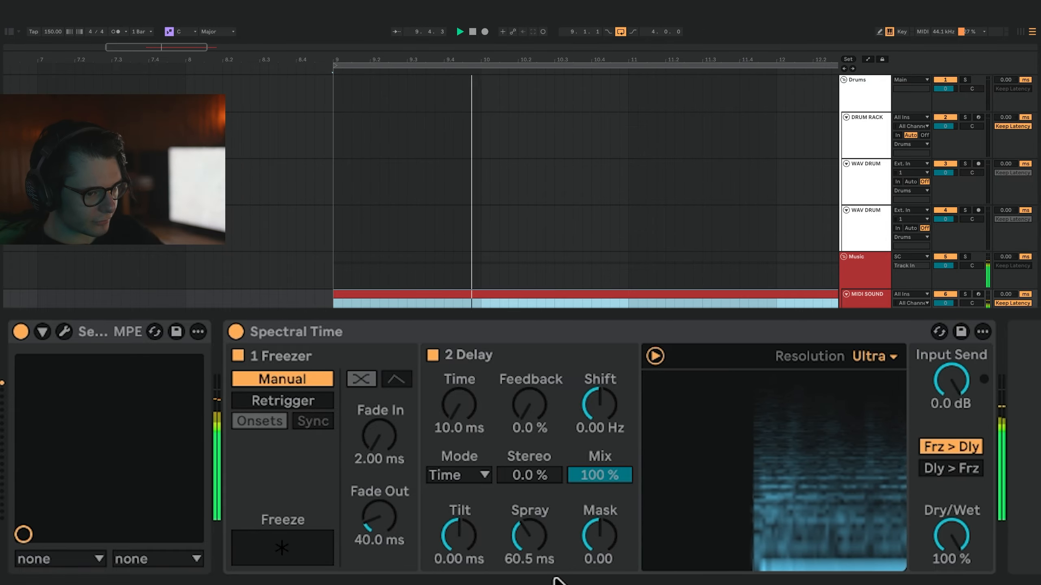
# - Audition Spectral Time's Mask at negative values down to -0.38 and reset it to 0.00
pyautogui.moveTo(599, 539)
pyautogui.mouseDown()
pyautogui.moveTo(600, 560)
pyautogui.moveTo(615, 552)
pyautogui.moveTo(605, 544)
pyautogui.moveTo(605, 557)
pyautogui.moveTo(607, 545)
pyautogui.mouseUp()
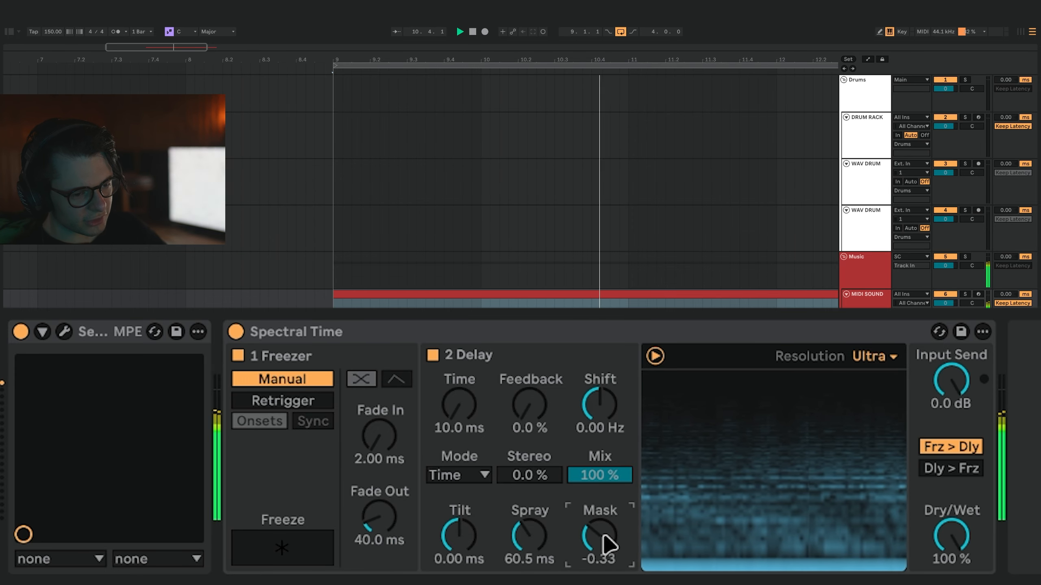
pyautogui.moveTo(606, 545); pyautogui.dragTo(606, 531)
pyautogui.press('space')
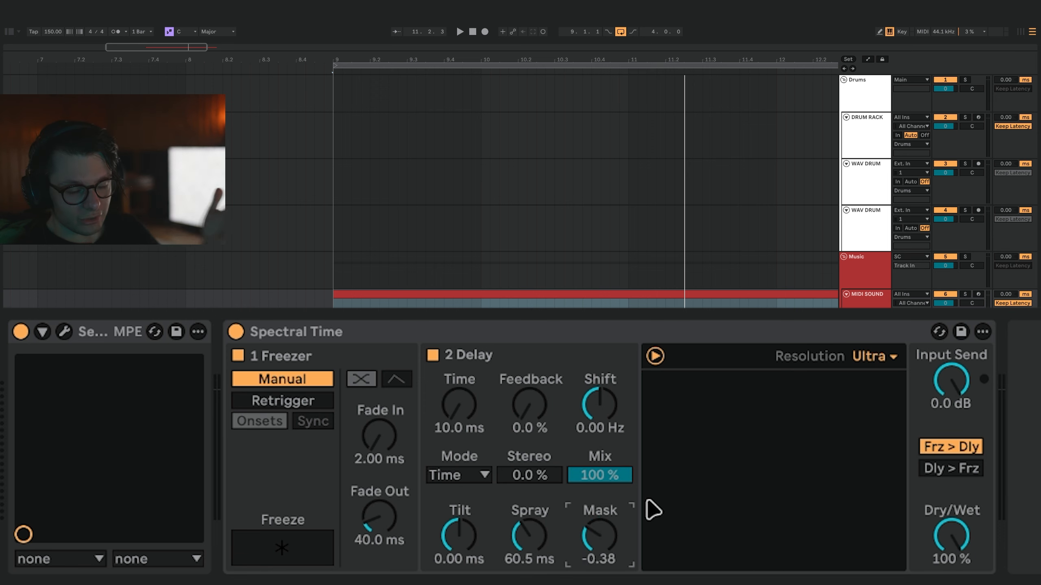
pyautogui.press('space')
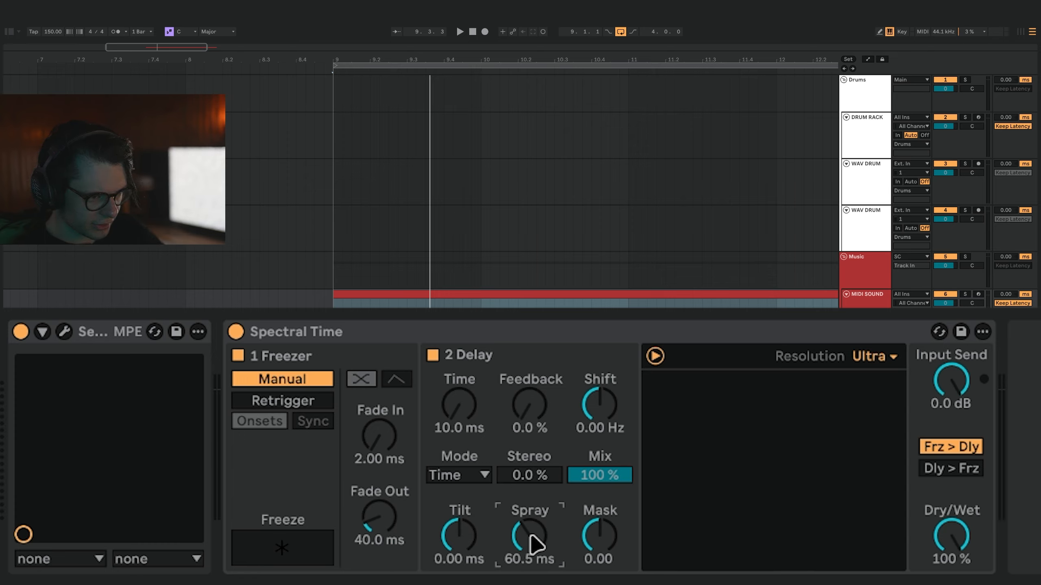
# - Play the looped clip at Ultra resolution, and replay it with Spectral Time's Resolution set to Low
pyautogui.press('space')
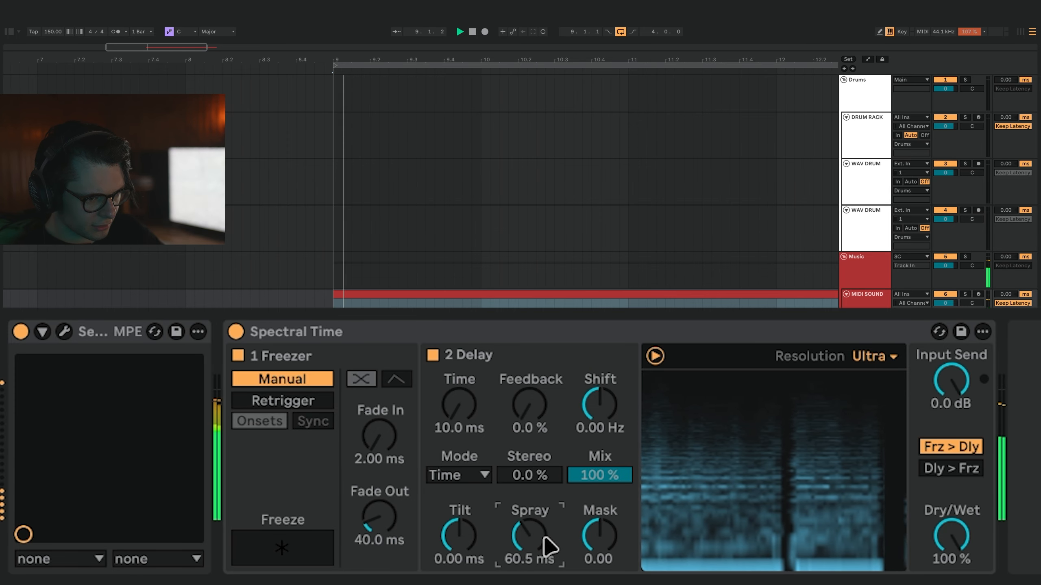
pyautogui.press('space')
pyautogui.click(873, 356)
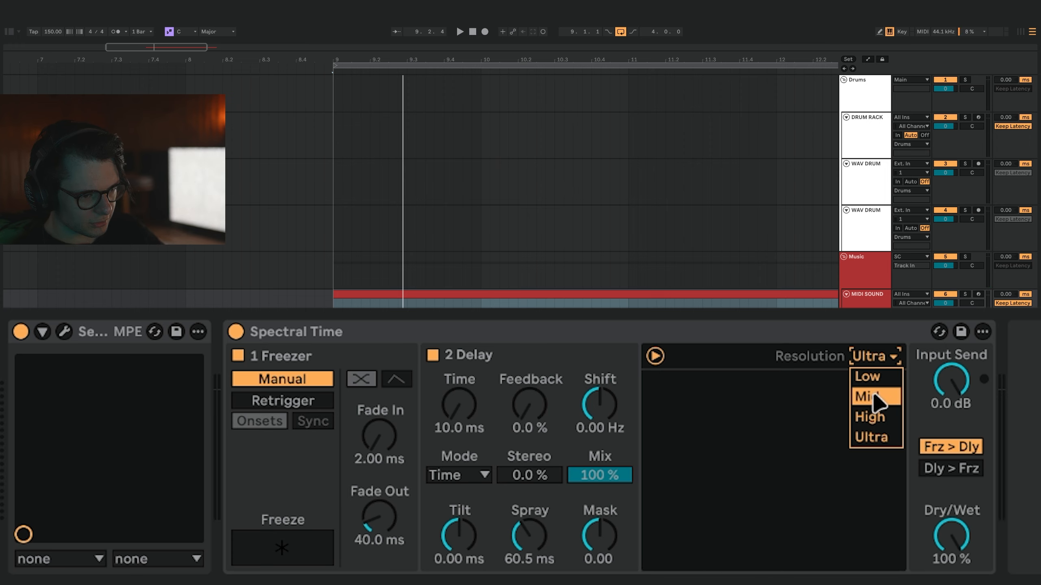
pyautogui.press('Up')
pyautogui.press('space')
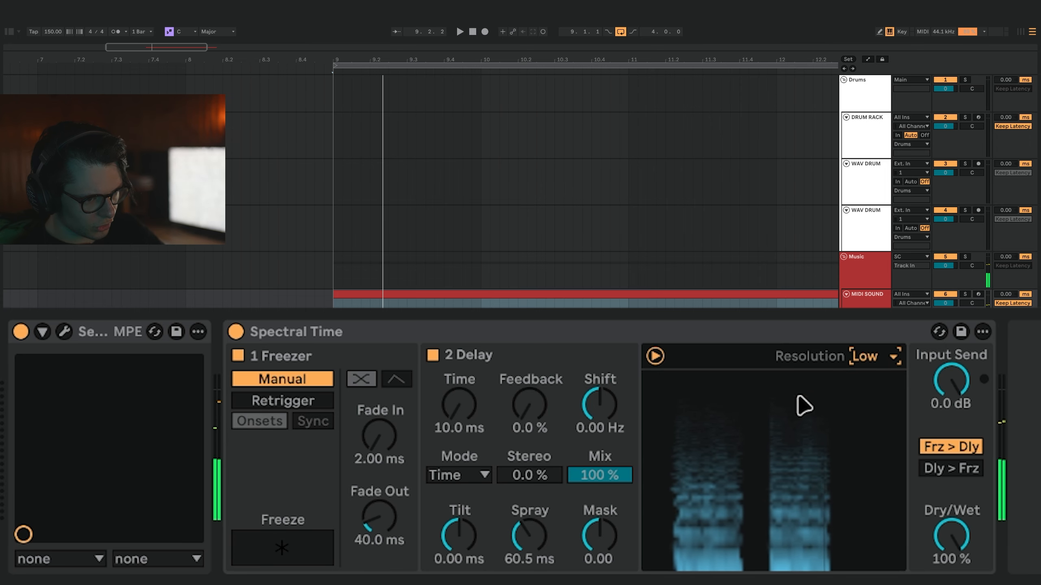
# - Set Spray to 18.4 ms at Low resolution and repeatedly audition the start of the looped clip
pyautogui.moveTo(530, 537)
pyautogui.mouseDown()
pyautogui.moveTo(540, 545)
pyautogui.moveTo(528, 524)
pyautogui.moveTo(531, 543)
pyautogui.mouseUp()
pyautogui.press('space')
pyautogui.press('space')
pyautogui.press('space')
pyautogui.press('space')
pyautogui.press('space')
pyautogui.press('space')
pyautogui.press('space')
pyautogui.press('space')
pyautogui.press('space')
pyautogui.press('space')
pyautogui.press('space')
pyautogui.press('space')
pyautogui.press('space')
pyautogui.press('space')
pyautogui.press('space')
pyautogui.press('space')
pyautogui.press('space')
# - Set Spectral Time's Resolution to Ultra and Spray to 0.00 ms
pyautogui.click(873, 356)
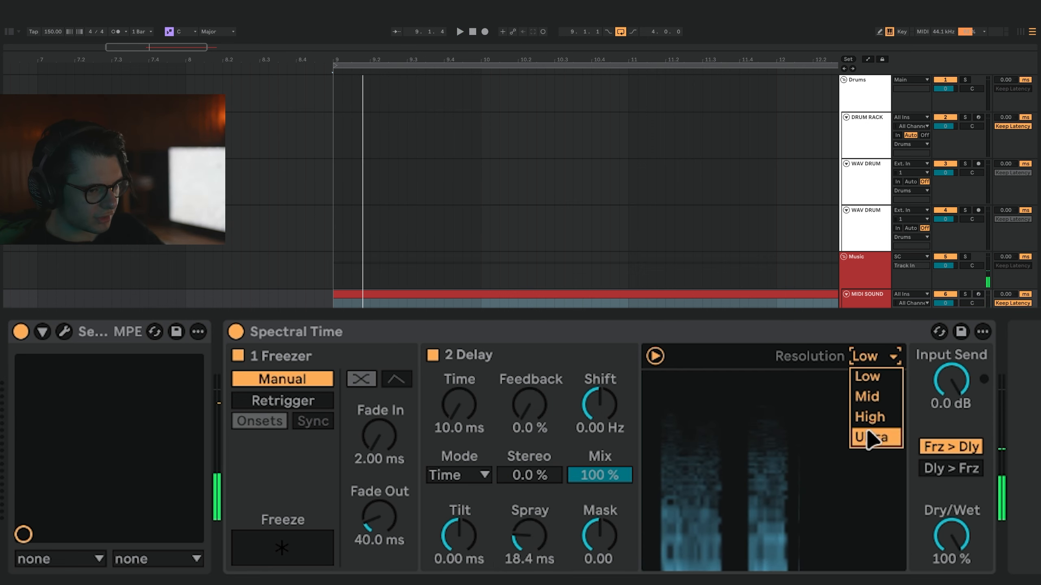
pyautogui.click(870, 436)
pyautogui.moveTo(529, 539); pyautogui.dragTo(529, 559)
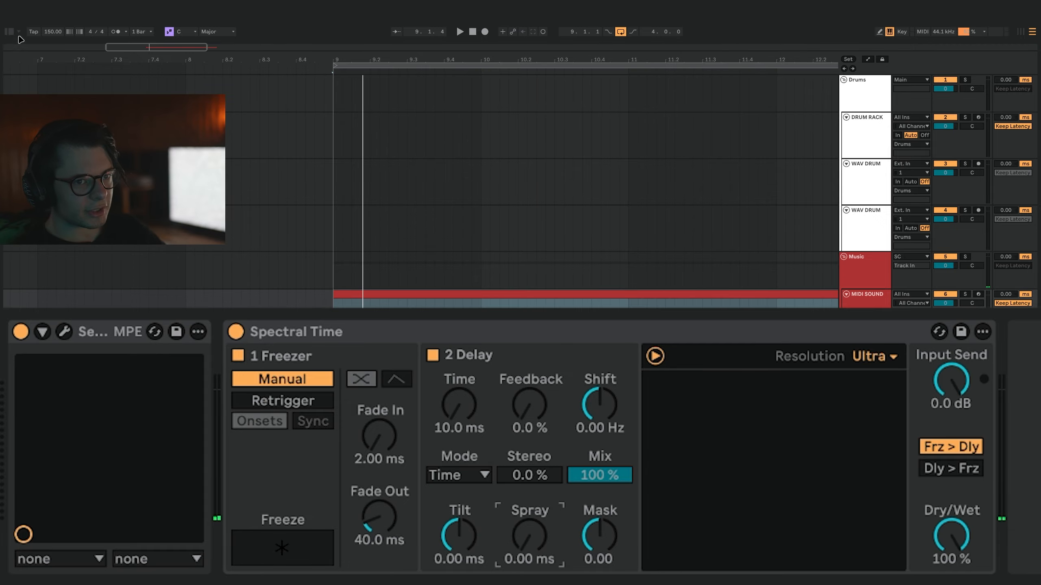
pyautogui.click(9, 31)
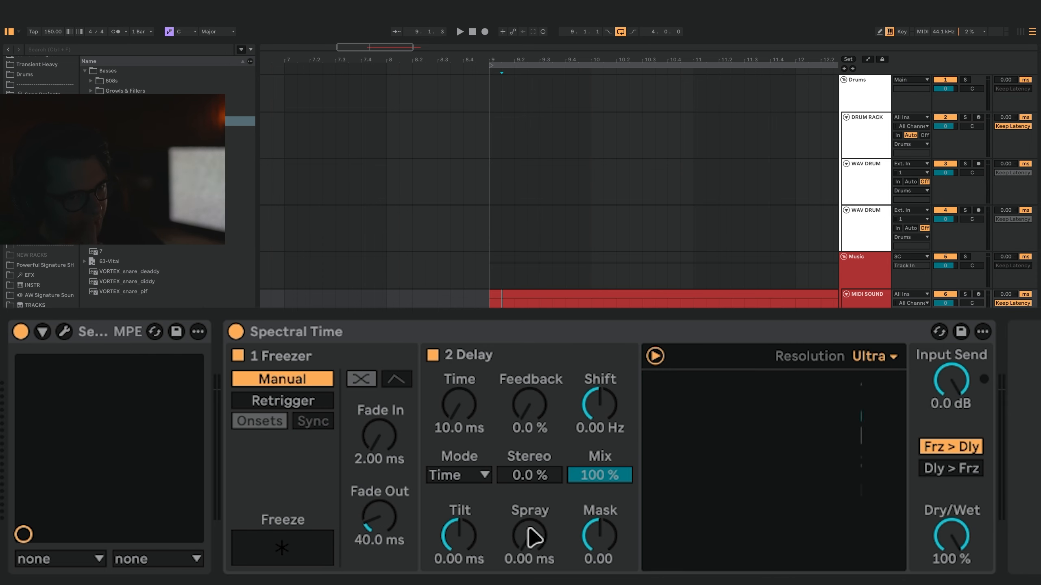
pyautogui.click(9, 32)
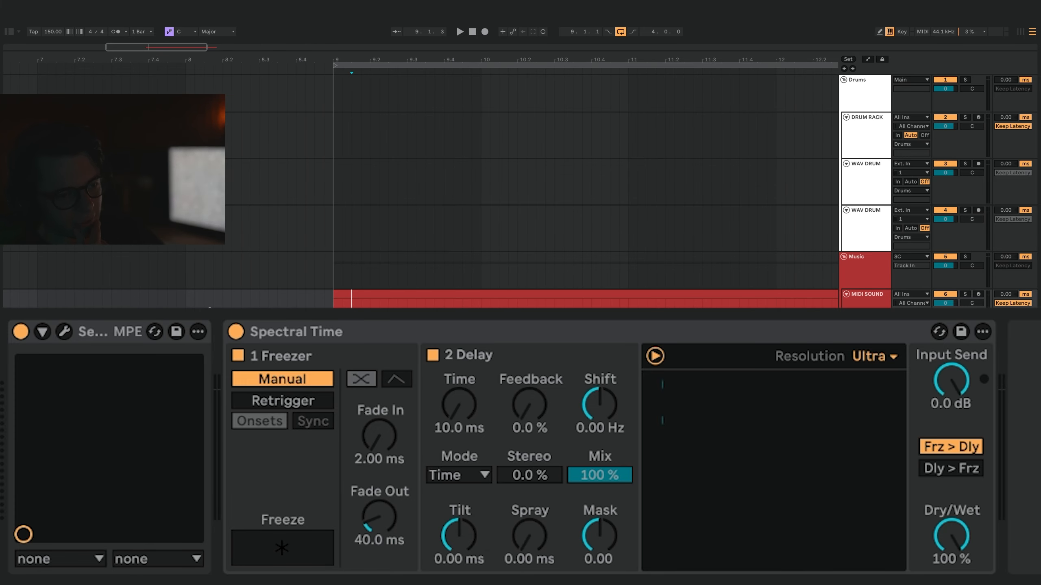
pyautogui.click(554, 381)
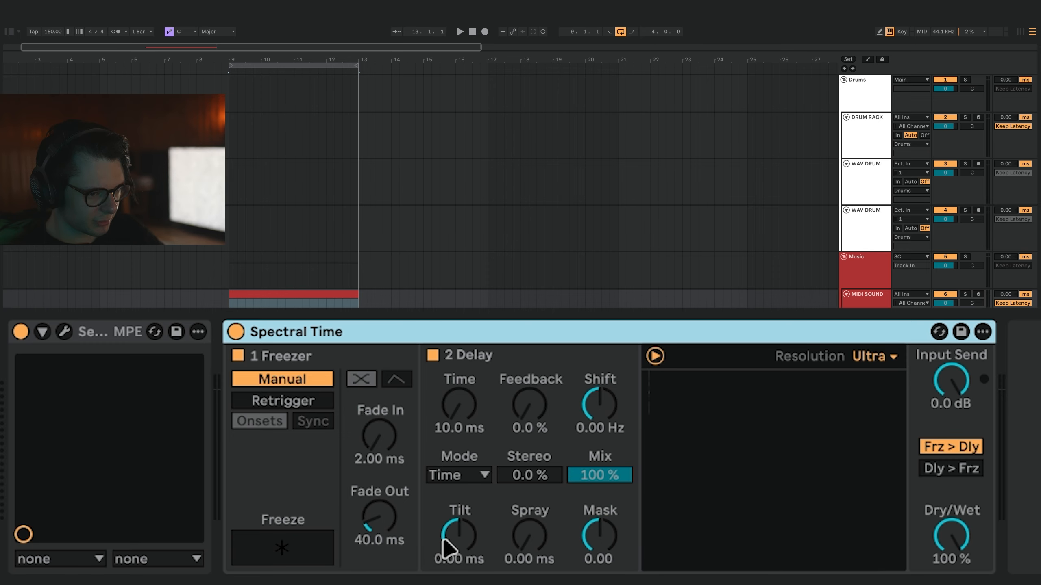
# - Audition the looped clip with Spectral Time's Tilt at 2.00 s, and reset Tilt to 0.00 ms
pyautogui.click(462, 548)
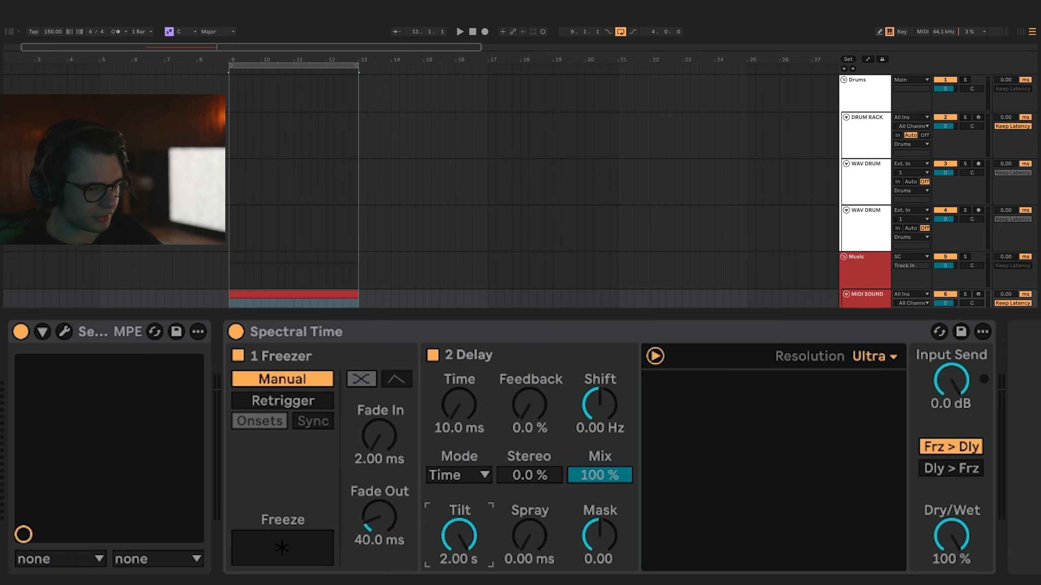
pyautogui.press('space')
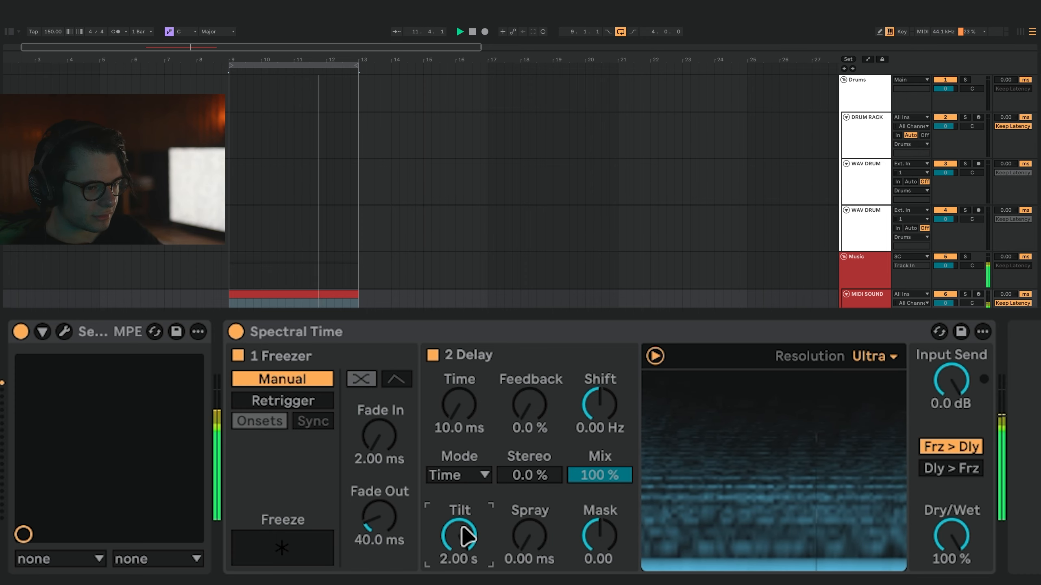
pyautogui.press('space')
pyautogui.moveTo(467, 537); pyautogui.dragTo(464, 542)
# - Load the BS SHOT Earthbende preset in Serum 2 during playback, and set Spectral Time's Tilt to 288 ms
pyautogui.press('space')
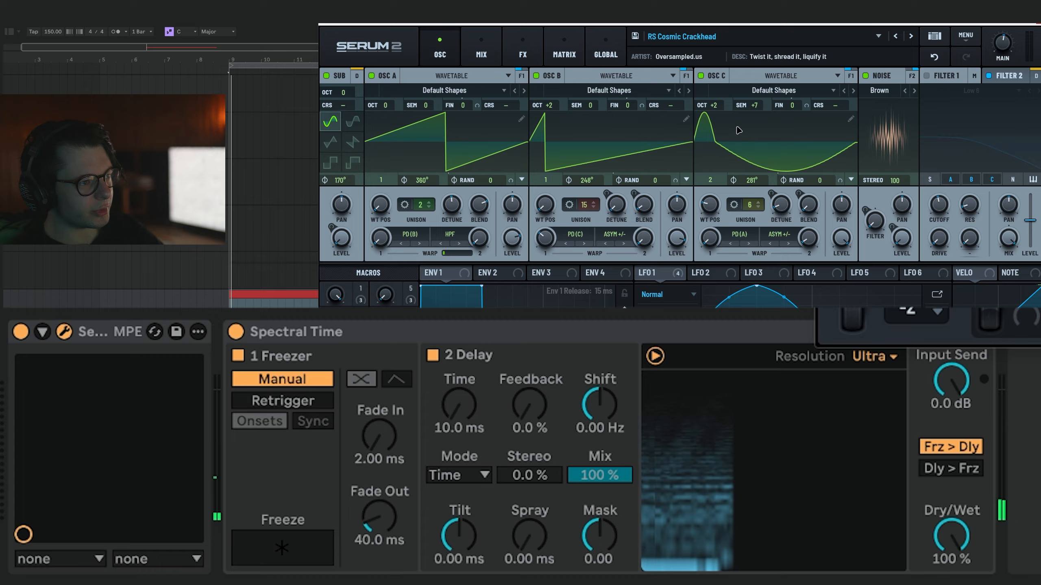
pyautogui.click(762, 38)
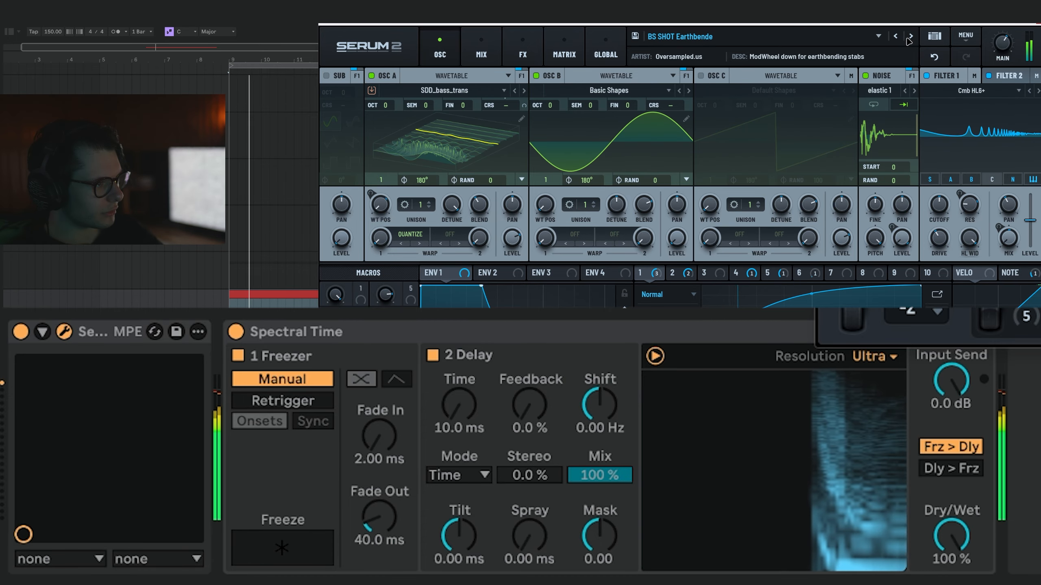
pyautogui.moveTo(459, 537); pyautogui.dragTo(472, 556)
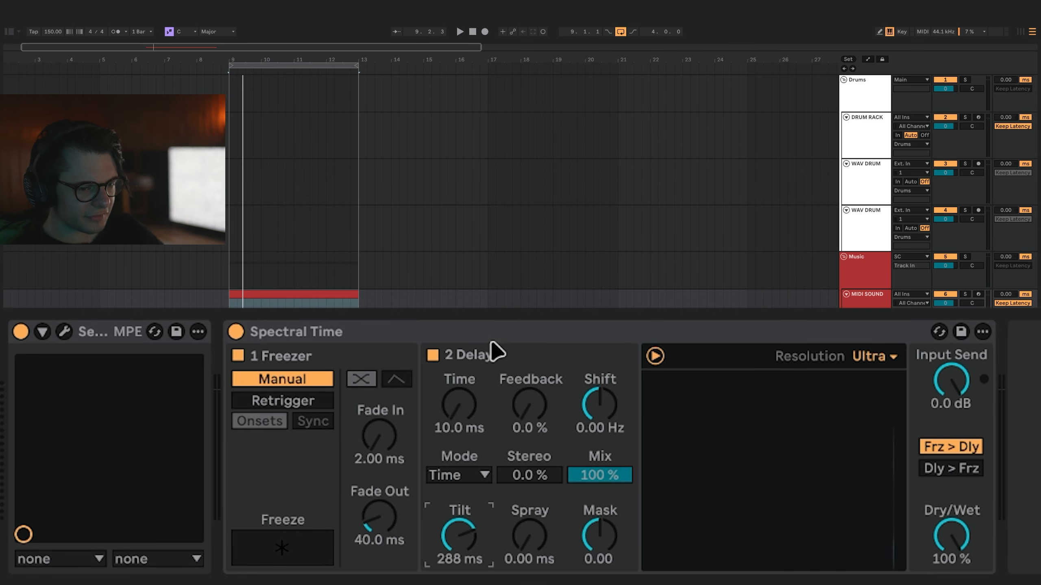
# - Set Spectral Time's Tilt to -862 ms and play the looped clip
pyautogui.press('space')
pyautogui.moveTo(451, 564)
pyautogui.mouseDown()
pyautogui.moveTo(448, 544)
pyautogui.moveTo(462, 547)
pyautogui.mouseUp()
pyautogui.press('space')
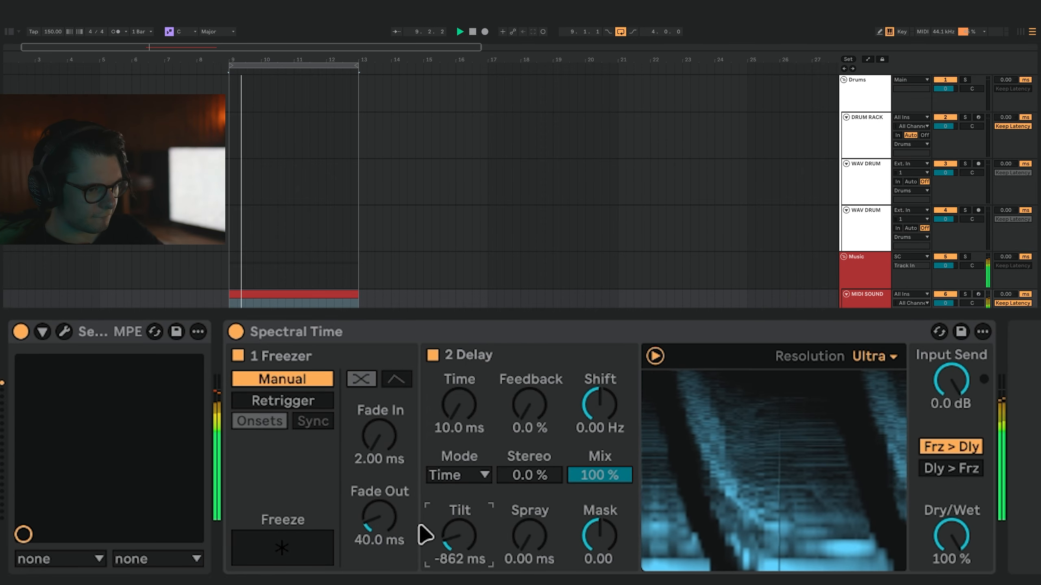
# - Bypass and re-enable Spectral Time during playback to compare the dry sound with the tilted one
pyautogui.click(439, 331)
pyautogui.press('0')
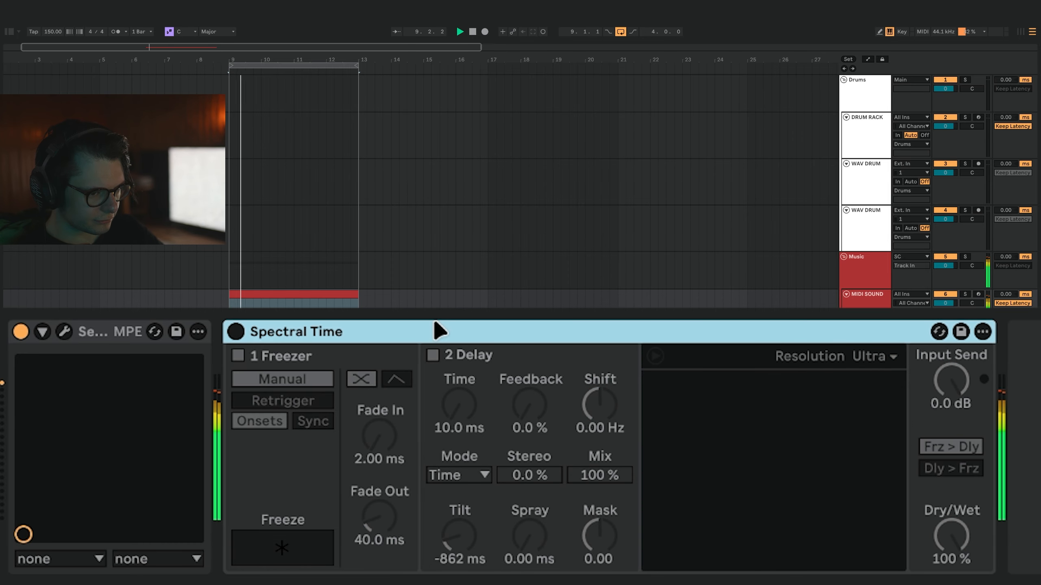
pyautogui.press('0')
pyautogui.press('space')
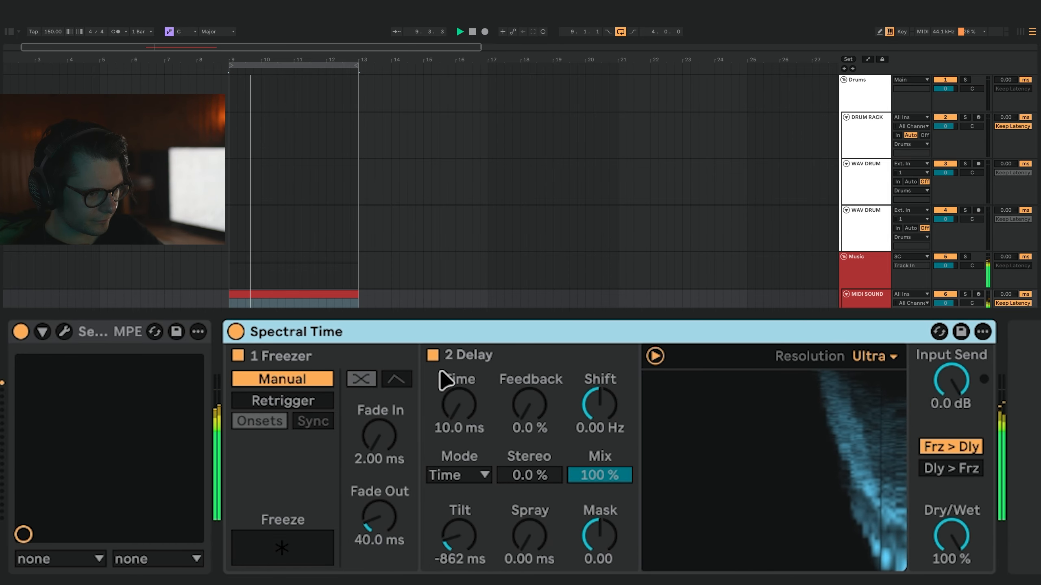
pyautogui.press('space')
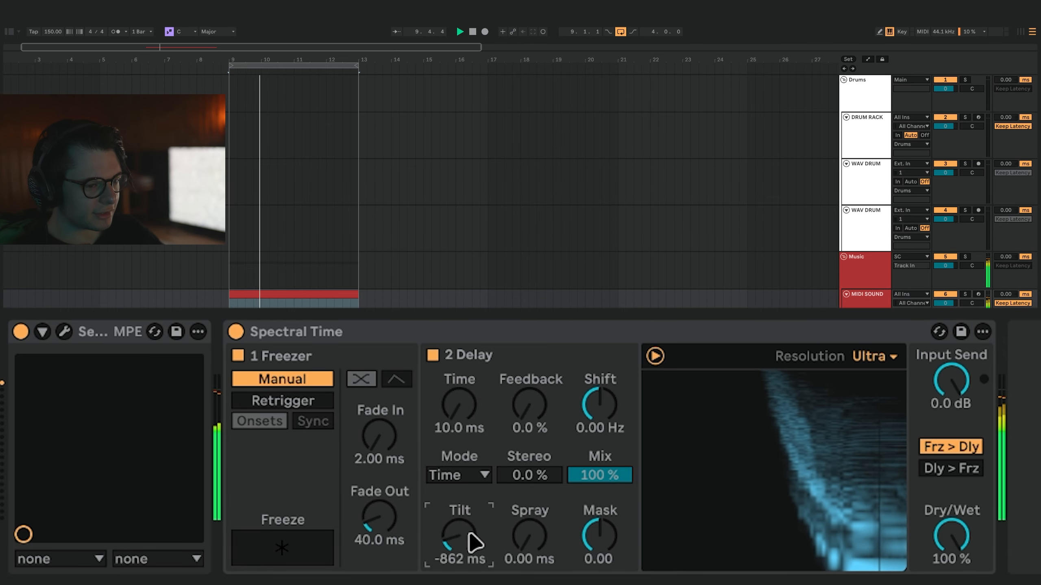
# - Set Spectral Time's Resolution to Low and audition the tilted sound
pyautogui.click(881, 357)
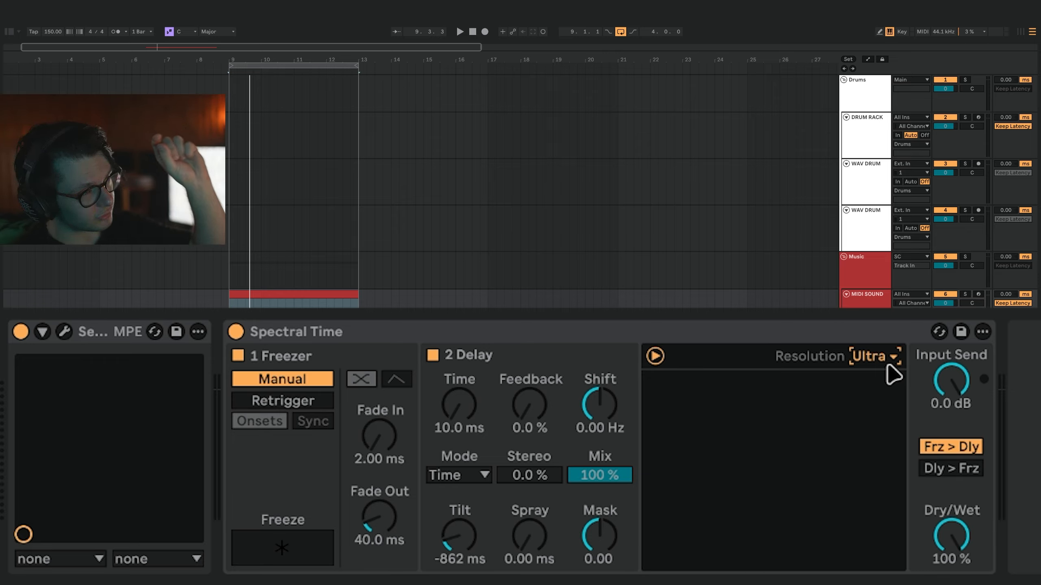
pyautogui.press('space')
pyautogui.press('space')
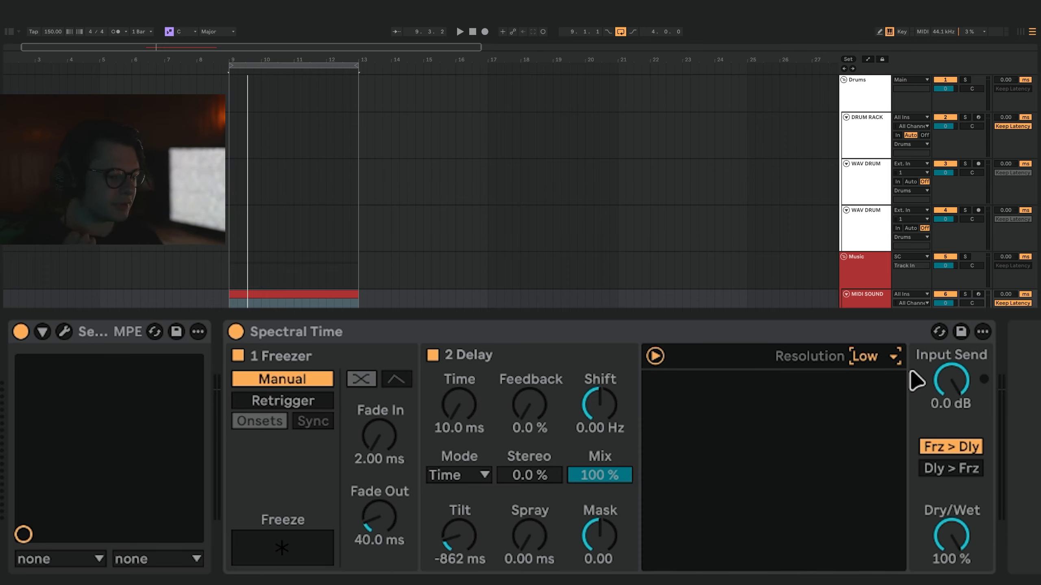
pyautogui.press('space')
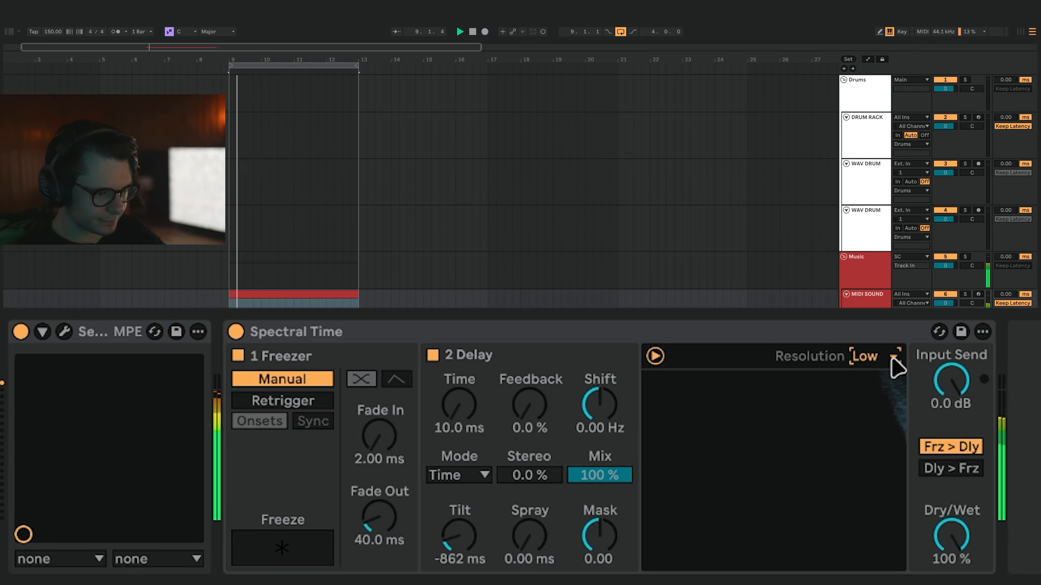
# - Switch Spectral Time's Resolution to Mid and on to High while the loop plays
pyautogui.click(863, 357)
pyautogui.click(890, 399)
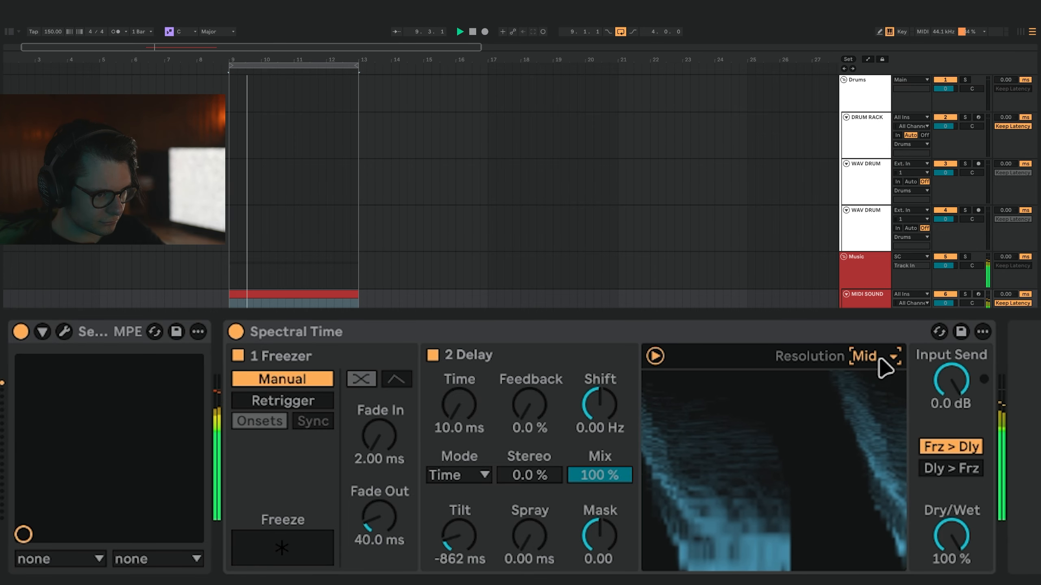
pyautogui.click(885, 361)
pyautogui.click(881, 416)
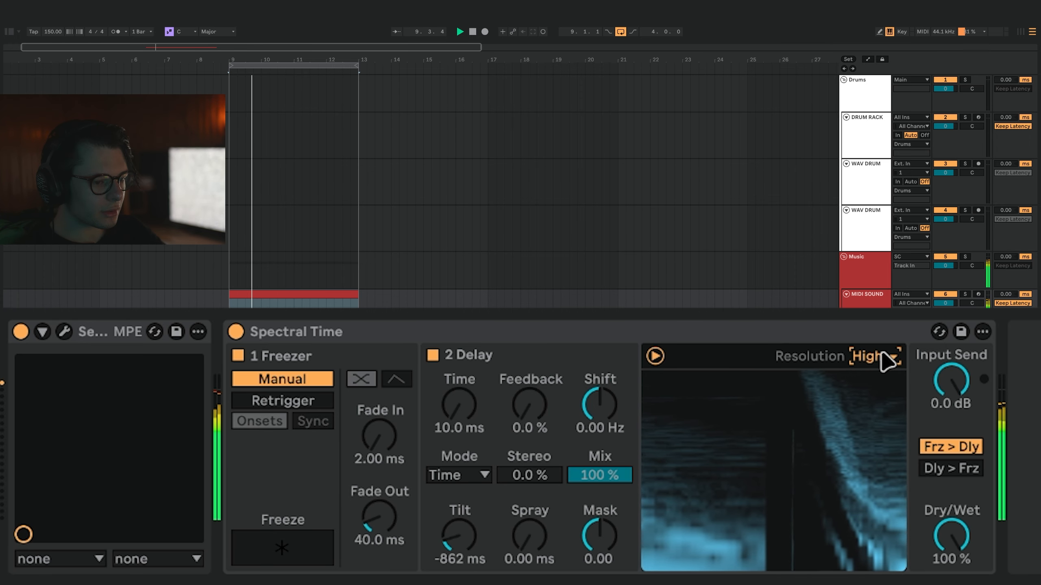
# - Audition Spectral Time's Ultra Resolution on the tilted loop, and set the Resolution back to Low
pyautogui.click(883, 360)
pyautogui.click(884, 436)
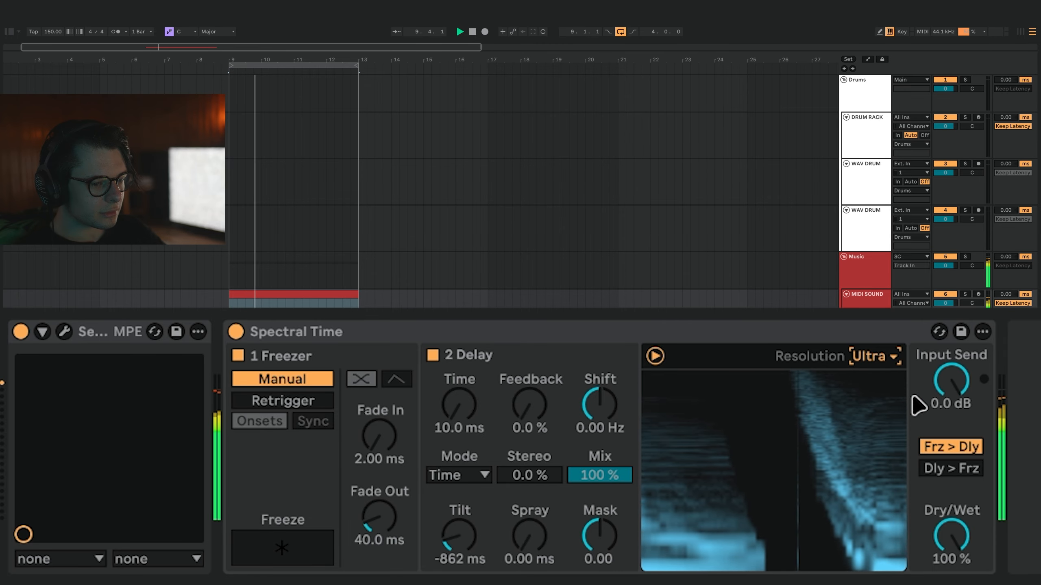
pyautogui.click(893, 355)
pyautogui.click(888, 375)
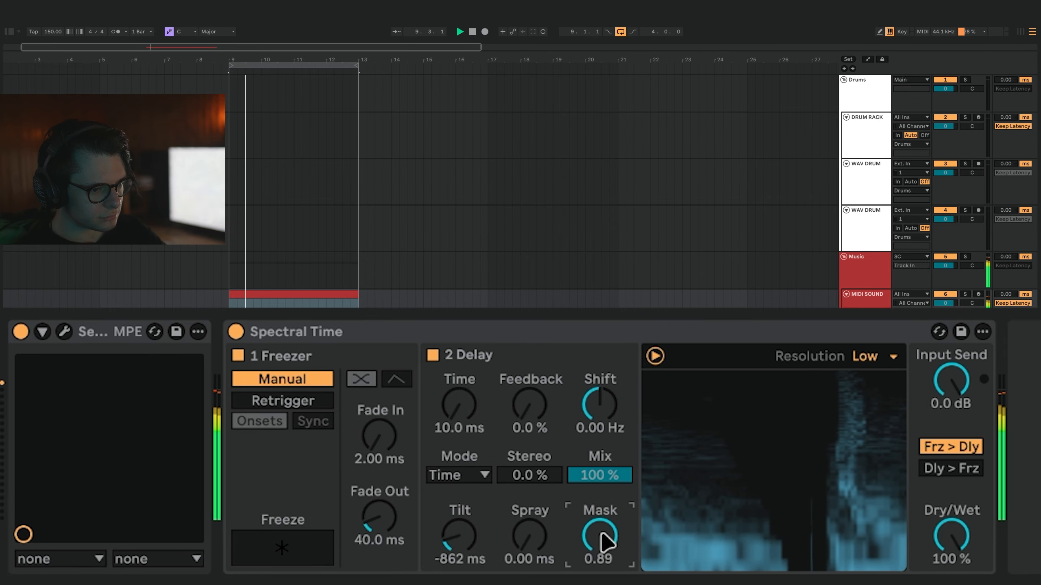
# - Audition the loop with Spectral Time's Mask raised to 0.89, and reset the Mask to 0.00
pyautogui.press('space')
pyautogui.press('space')
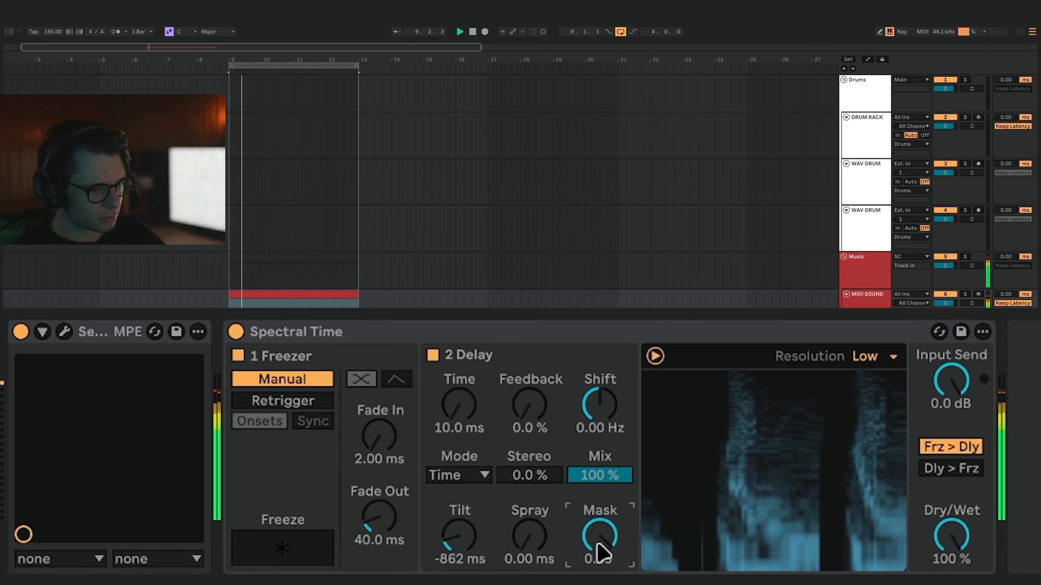
pyautogui.press('space')
pyautogui.press('space')
pyautogui.moveTo(602, 545); pyautogui.dragTo(602, 557)
pyautogui.press('space')
pyautogui.doubleClick(601, 534)
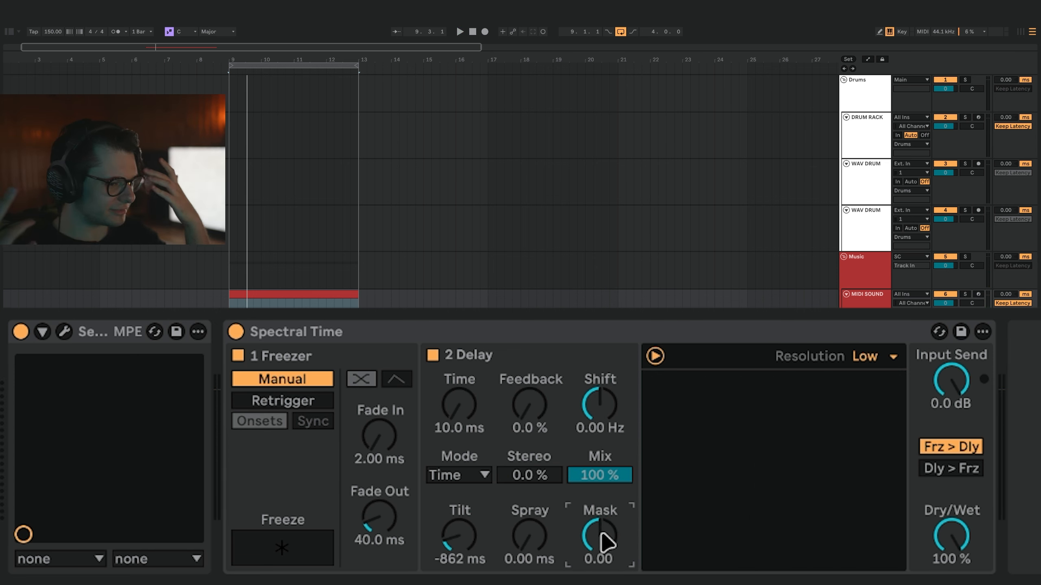
# - Raise Spectral Time's Mask through 0.22 and 0.60 to 0.70, playing the start of the loop at each setting
pyautogui.press('space')
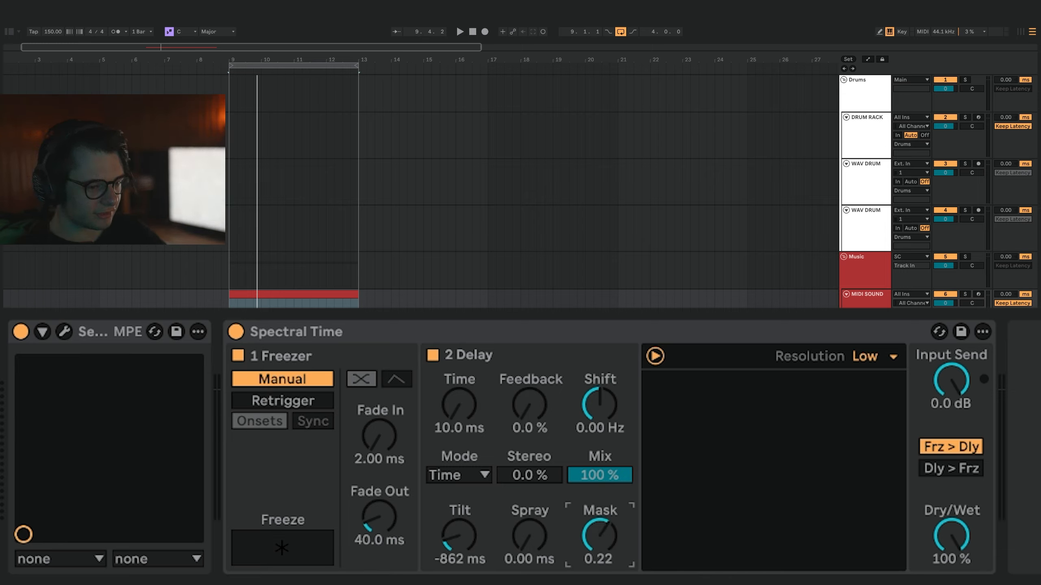
pyautogui.press('space')
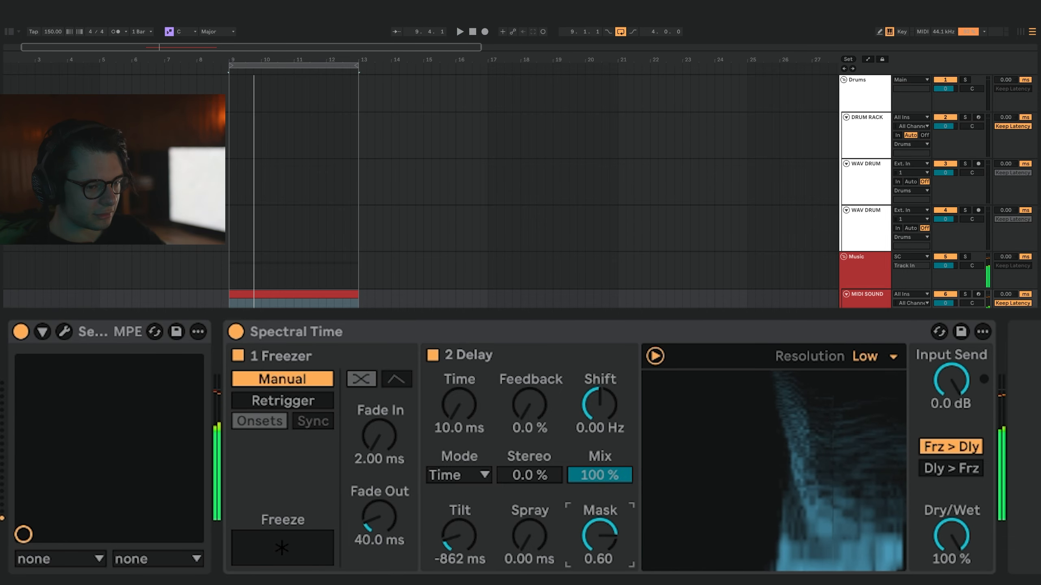
pyautogui.press('space')
pyautogui.press('space')
pyautogui.moveTo(609, 537)
pyautogui.mouseDown()
pyautogui.moveTo(609, 553)
pyautogui.moveTo(605, 536)
pyautogui.moveTo(594, 540)
pyautogui.mouseUp()
pyautogui.press('space')
pyautogui.press('space')
pyautogui.press('space')
pyautogui.press('space')
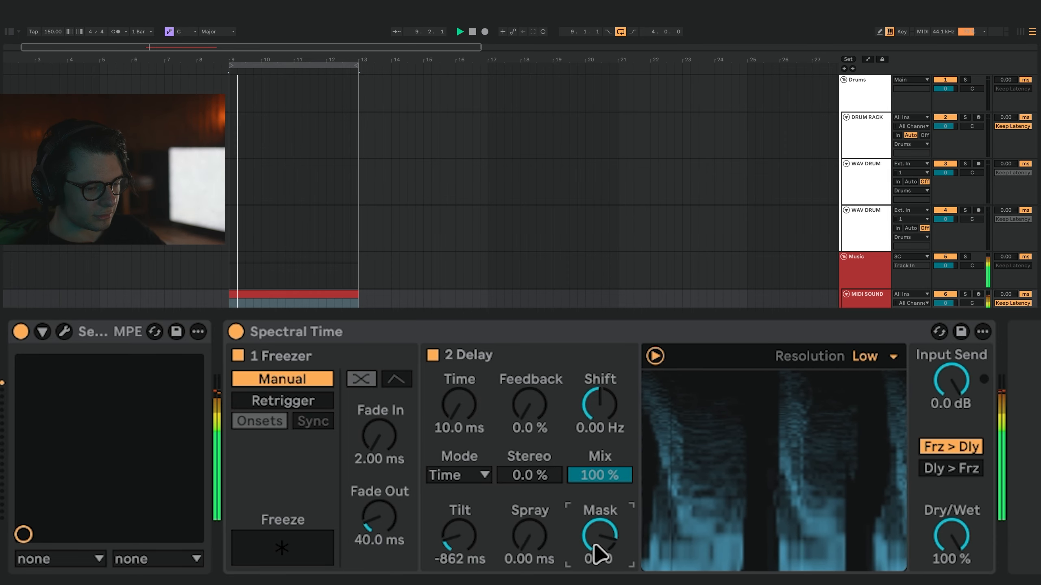
pyautogui.press('space')
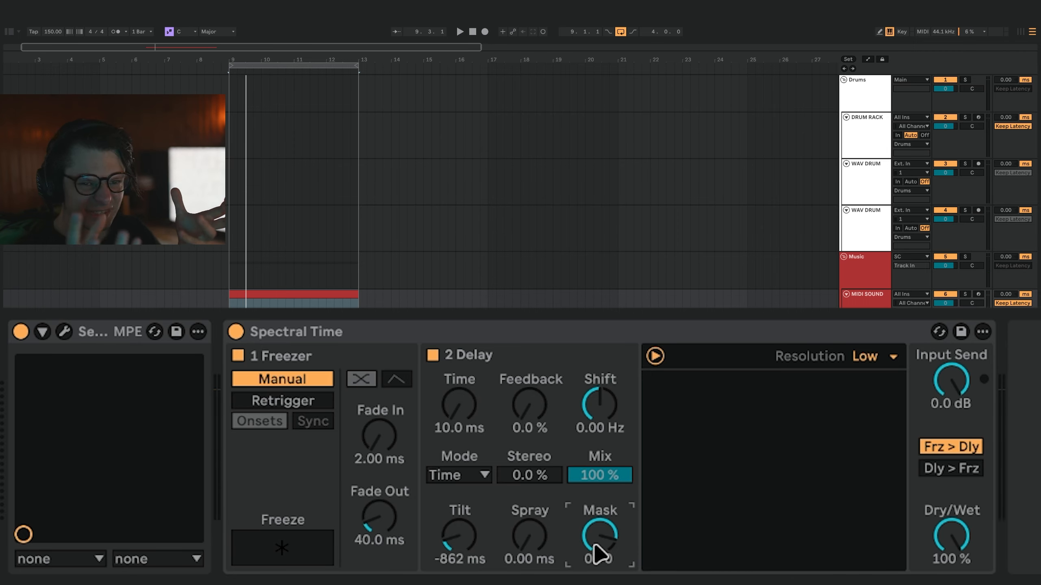
pyautogui.press('space')
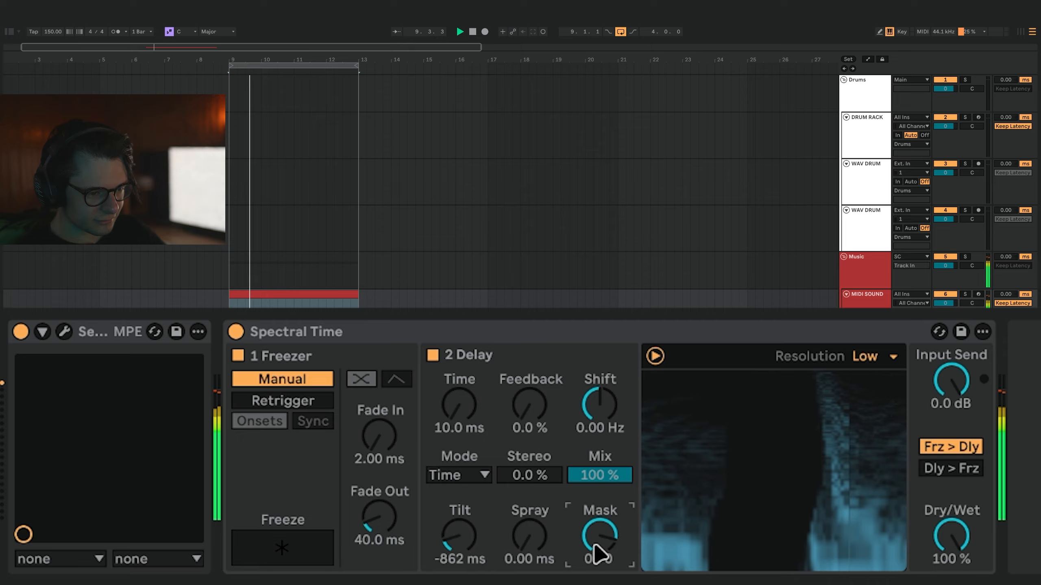
pyautogui.press('space')
pyautogui.press('space')
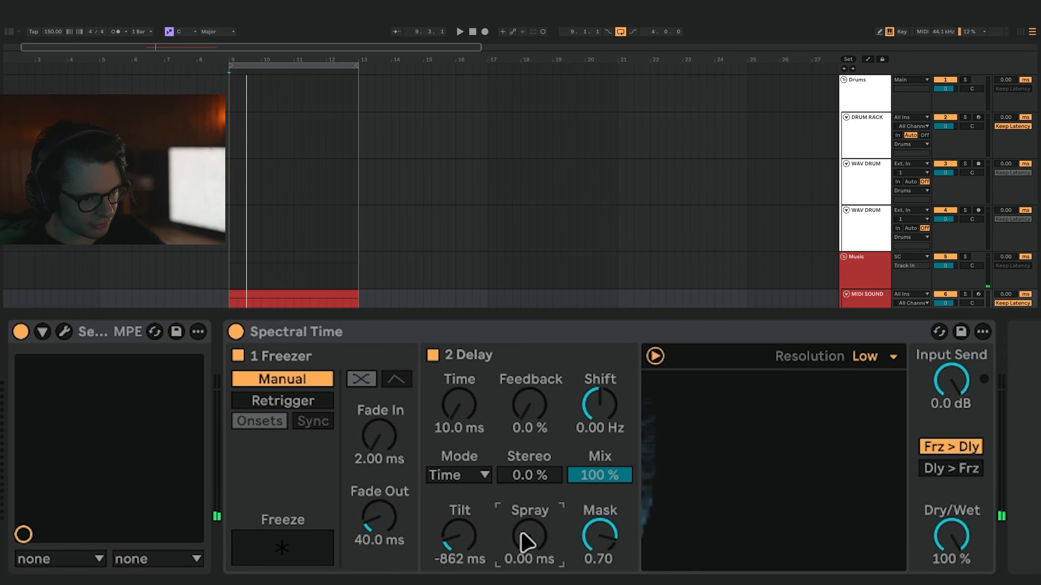
# - Raise Spectral Time's Spray to 58.0 ms with repeated playback, and set the Resolution to Mid
pyautogui.press('space')
pyautogui.press('space')
pyautogui.moveTo(530, 535)
pyautogui.mouseDown()
pyautogui.moveTo(529, 520)
pyautogui.moveTo(528, 553)
pyautogui.mouseUp()
pyautogui.press('space')
pyautogui.press('space')
pyautogui.press('space')
pyautogui.press('space')
pyautogui.press('space')
pyautogui.press('space')
pyautogui.press('space')
pyautogui.press('space')
pyautogui.press('space')
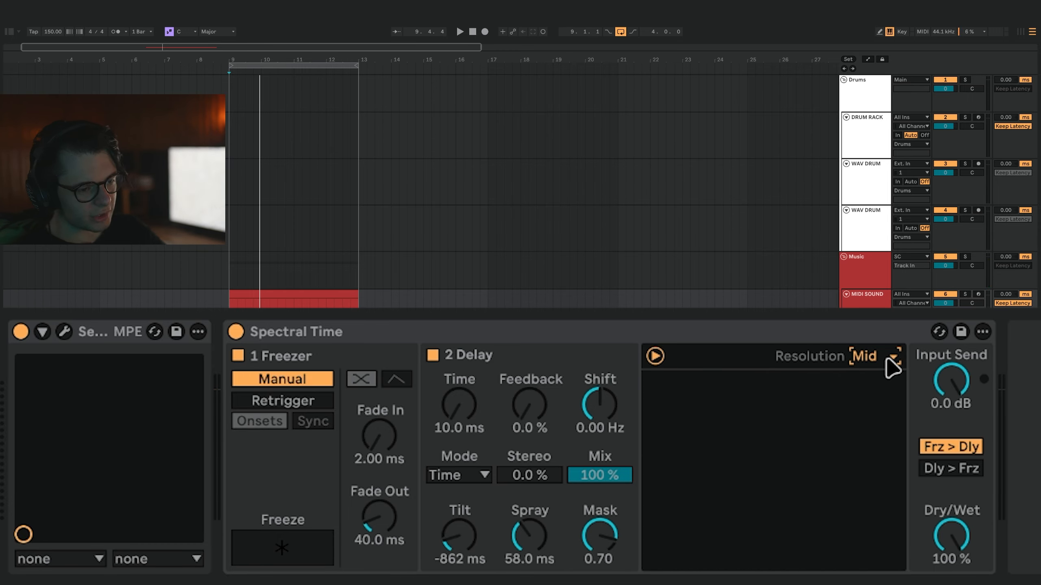
# - Swing Spectral Time's Tilt up to 911 ms and back to 334 ms while the loop plays
pyautogui.press('space')
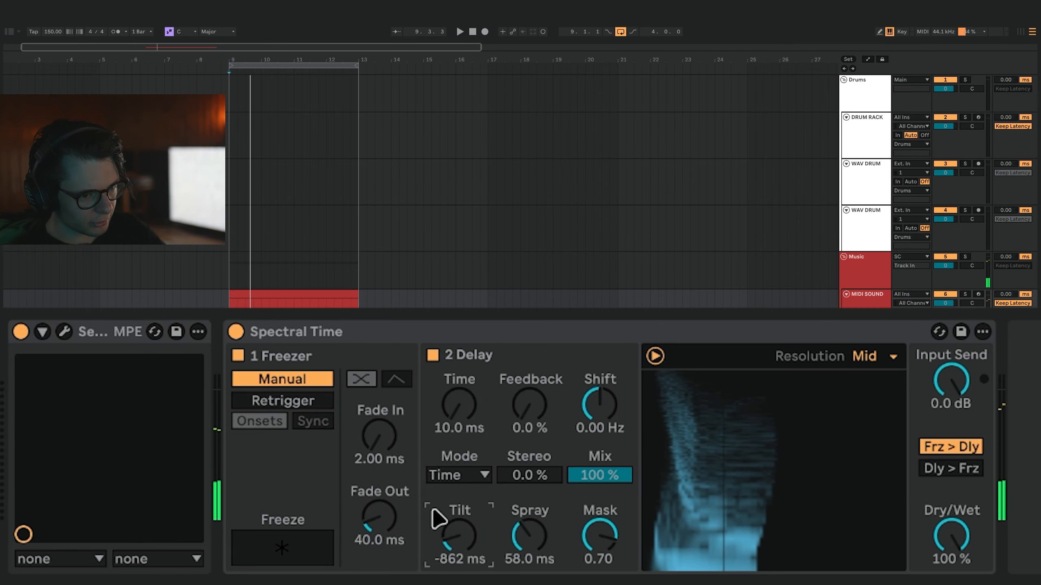
pyautogui.moveTo(437, 517); pyautogui.dragTo(436, 484)
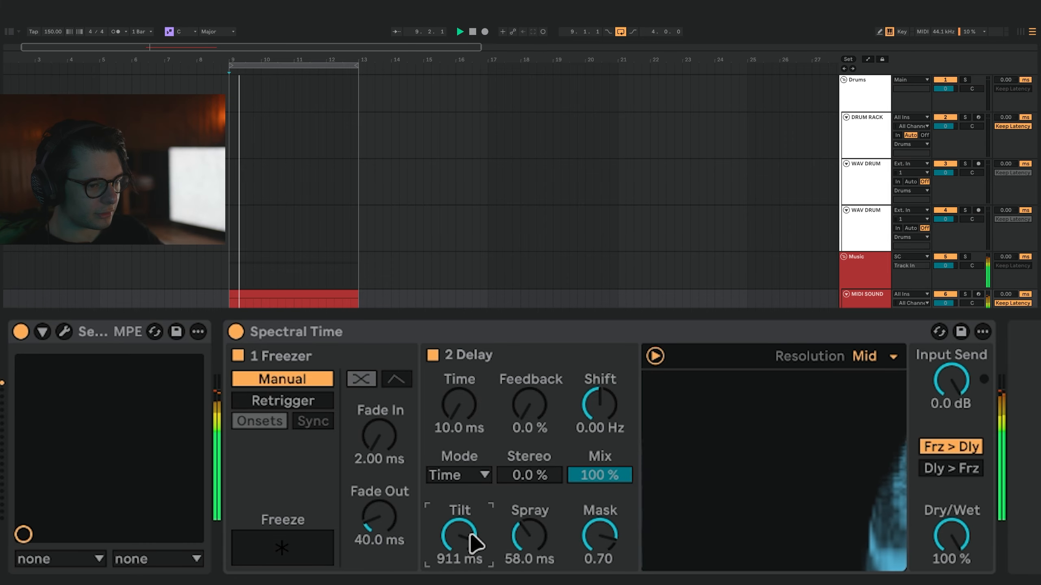
pyautogui.moveTo(471, 538); pyautogui.dragTo(469, 558)
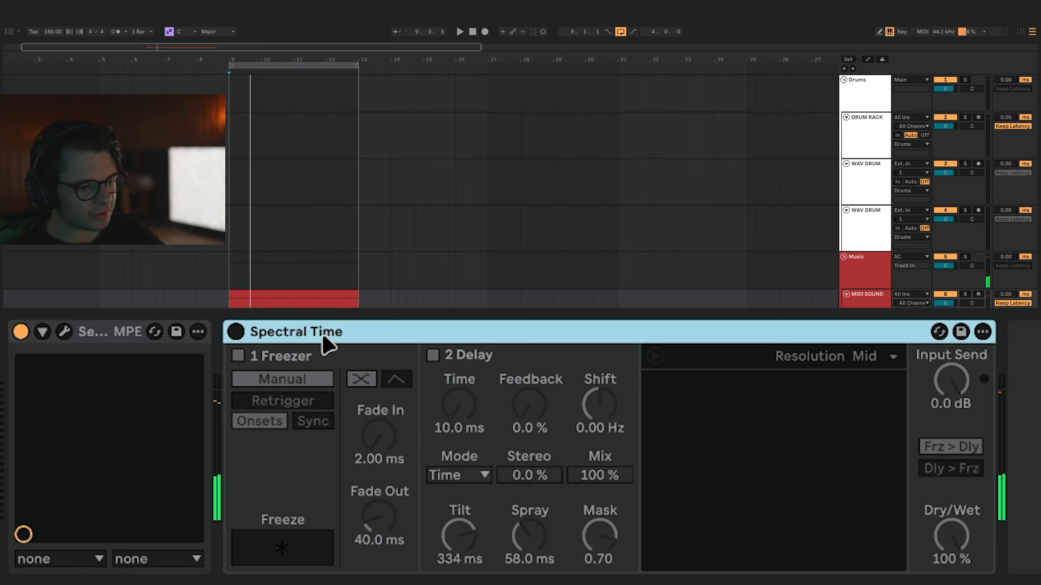
# - Add a second Spectral Time after the bypassed one, with Tilt at -219 ms and Resolution at Low
pyautogui.hotkey('ctrl', 'd')
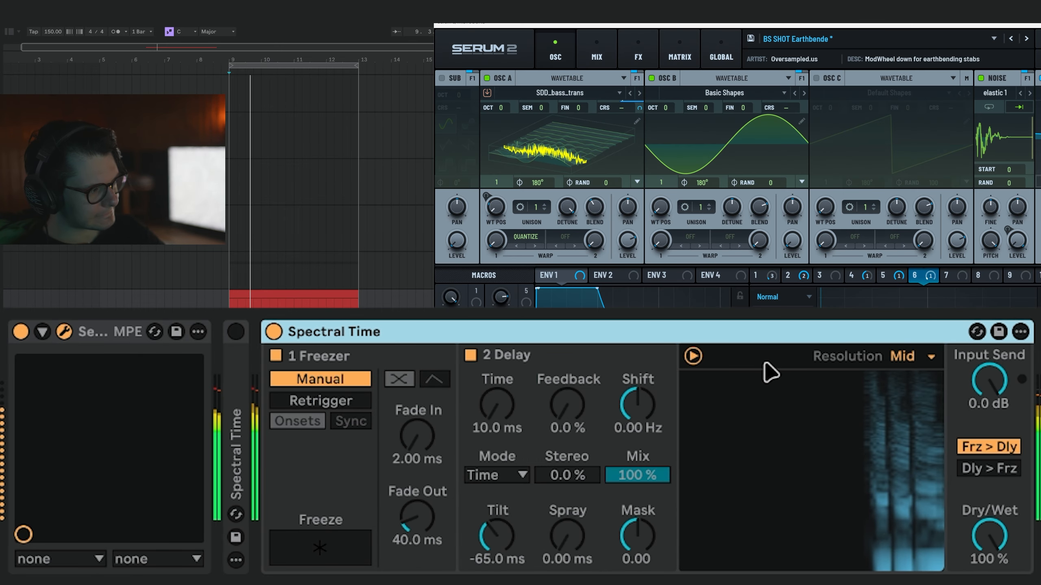
pyautogui.moveTo(497, 535); pyautogui.dragTo(497, 551)
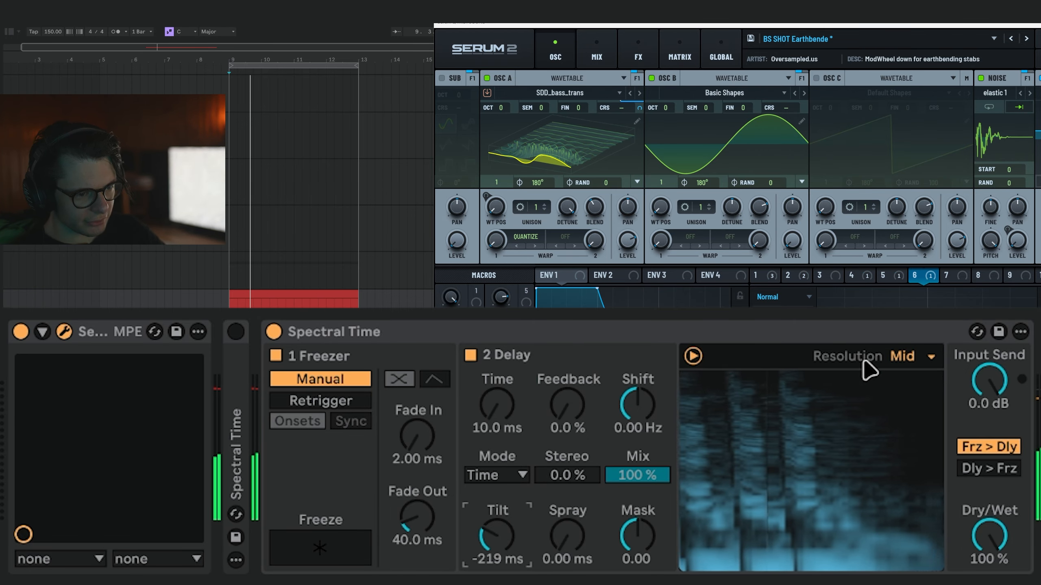
pyautogui.click(332, 331)
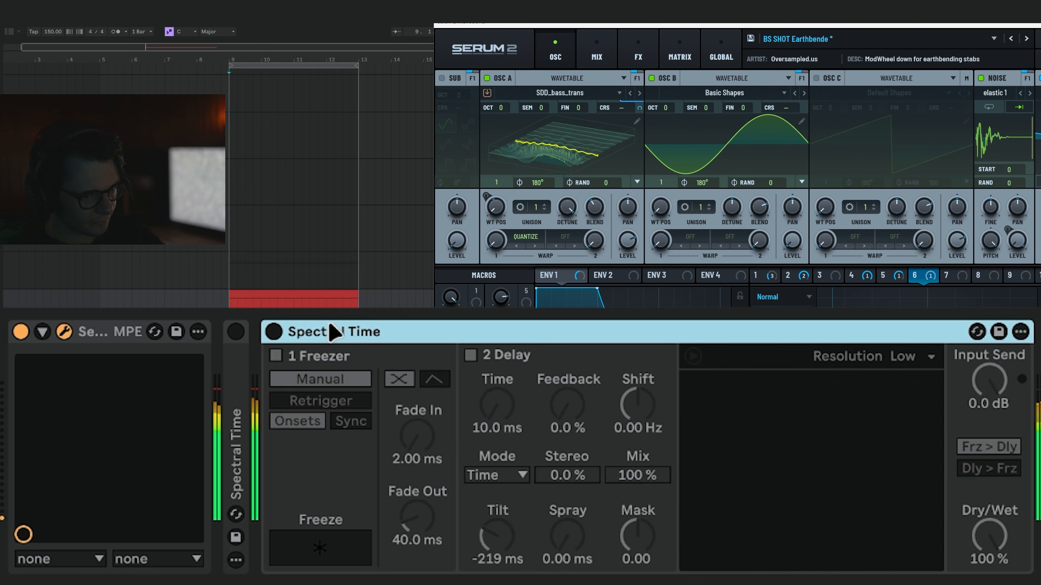
# - Raise the second Spectral Time's Spray to 17.0 ms and compare it with the device bypassed
pyautogui.moveTo(570, 547); pyautogui.dragTo(572, 541)
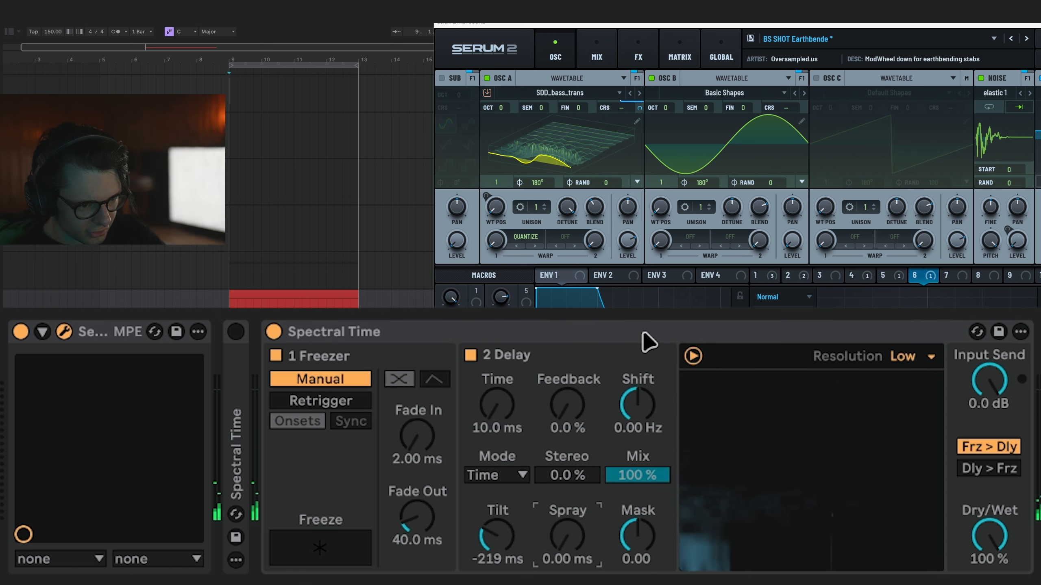
pyautogui.moveTo(567, 536); pyautogui.dragTo(567, 529)
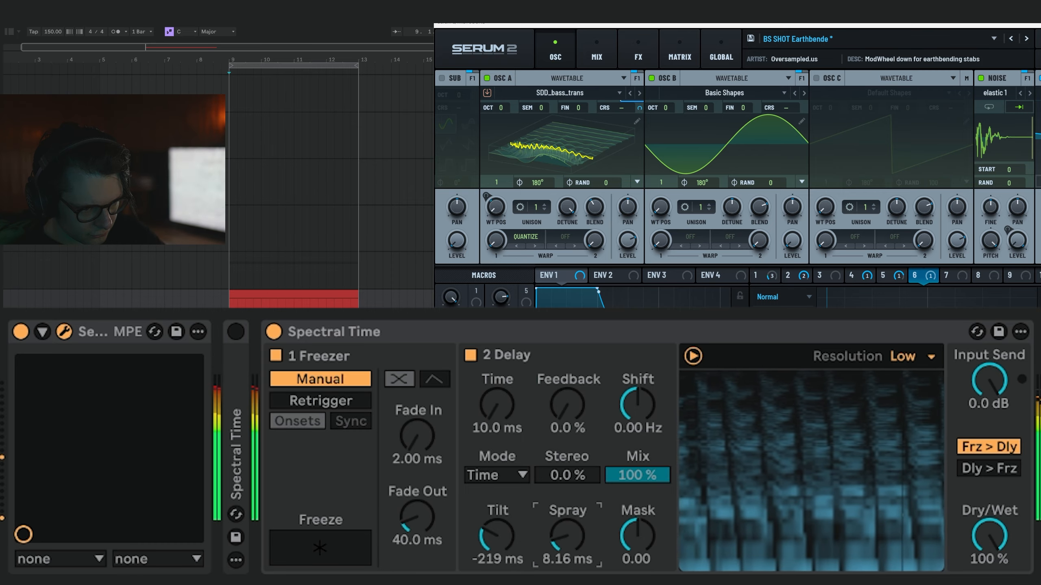
pyautogui.moveTo(567, 535); pyautogui.dragTo(567, 521)
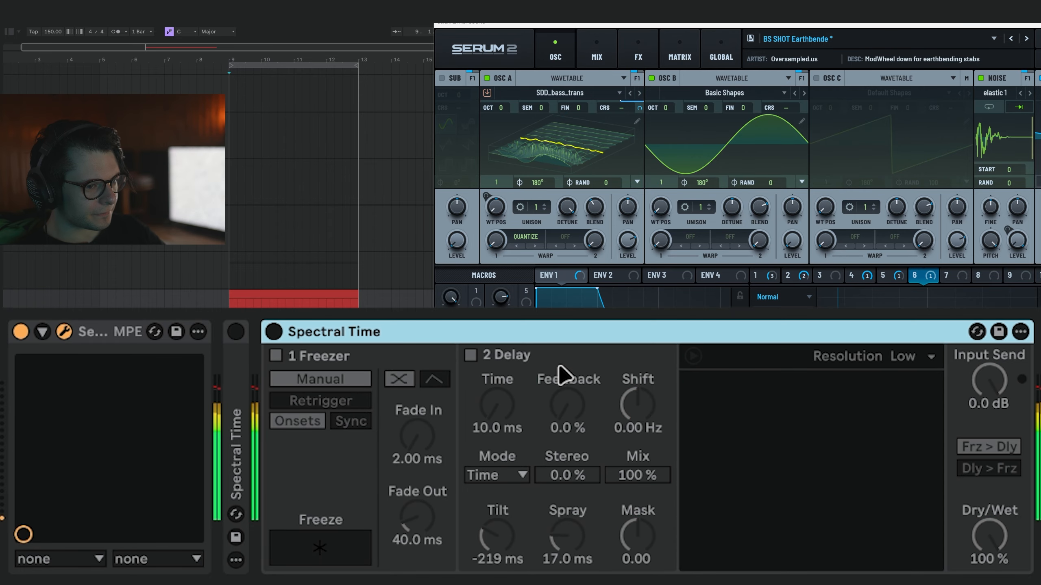
pyautogui.press('0')
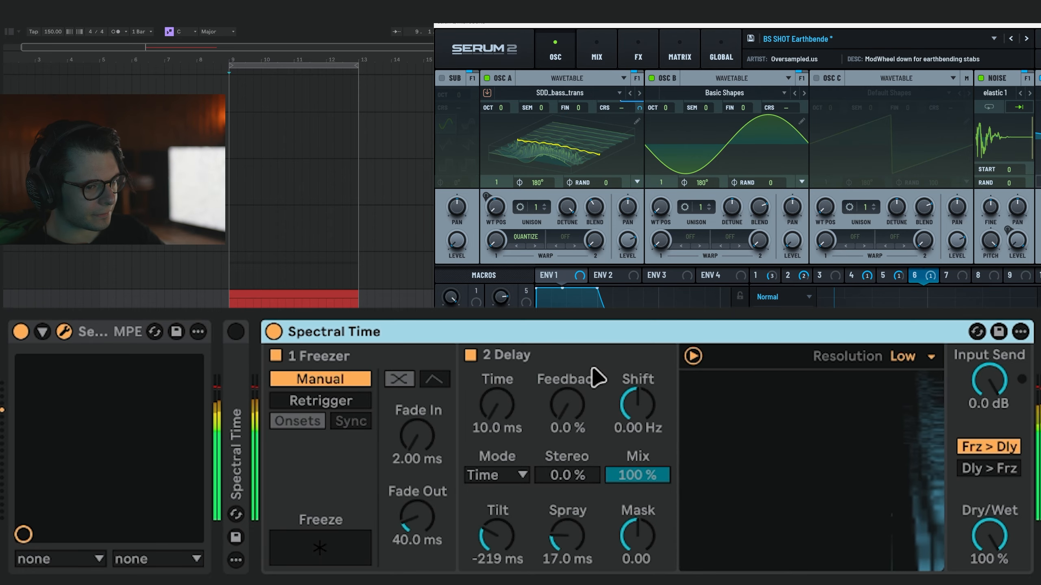
# - Raise the second Spectral Time's Feedback to 63 %, keeping Time at 10.0 ms, and bypass the device
pyautogui.click(909, 356)
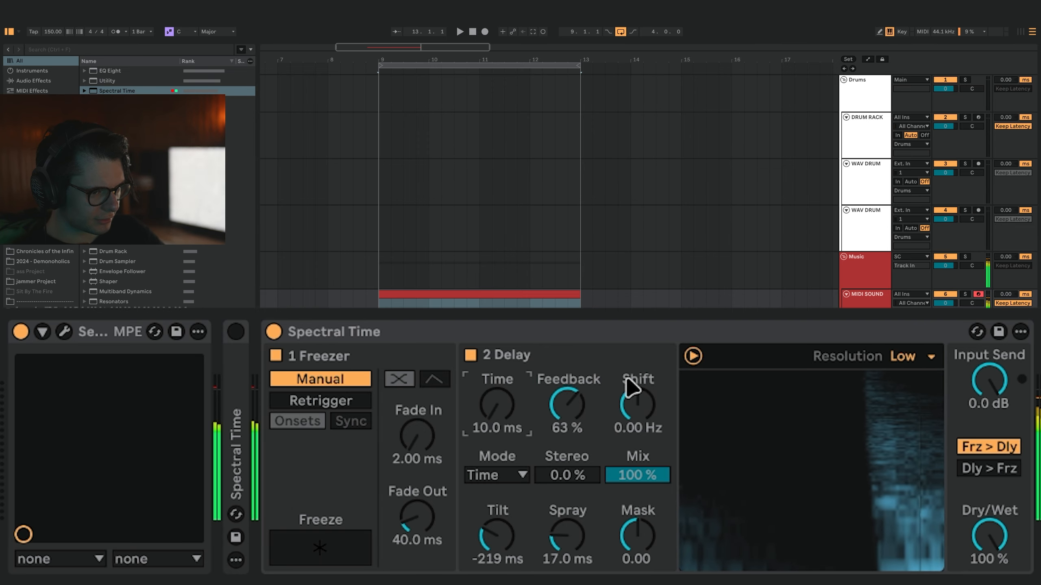
pyautogui.click(627, 331)
pyautogui.press('0')
# - Add a Delay after the bypassed Spectral Time, with linked times of 4.23 ms and Feedback at 66 %
pyautogui.click(122, 111)
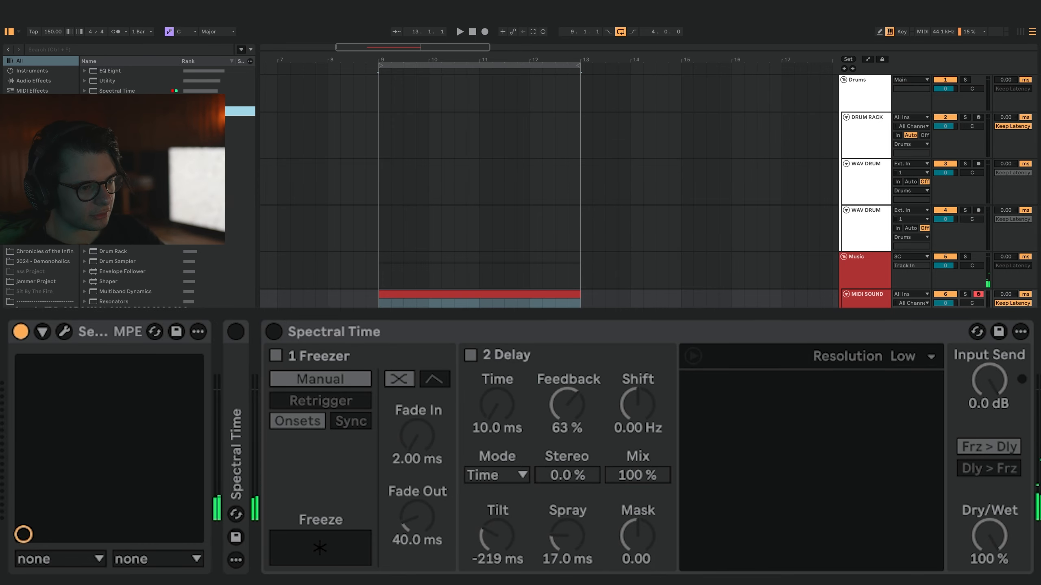
pyautogui.press('Return')
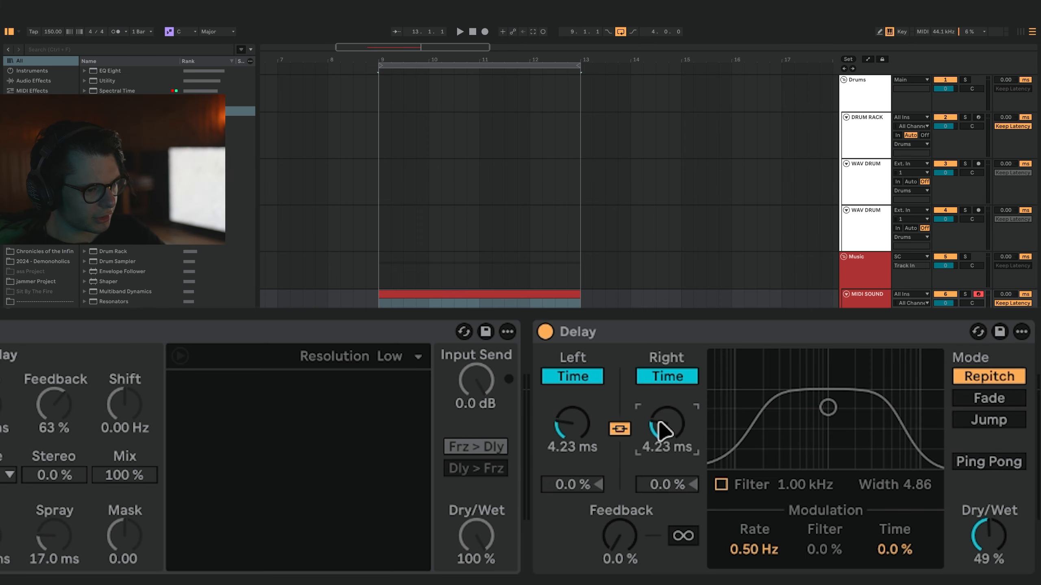
pyautogui.moveTo(619, 535); pyautogui.dragTo(620, 504)
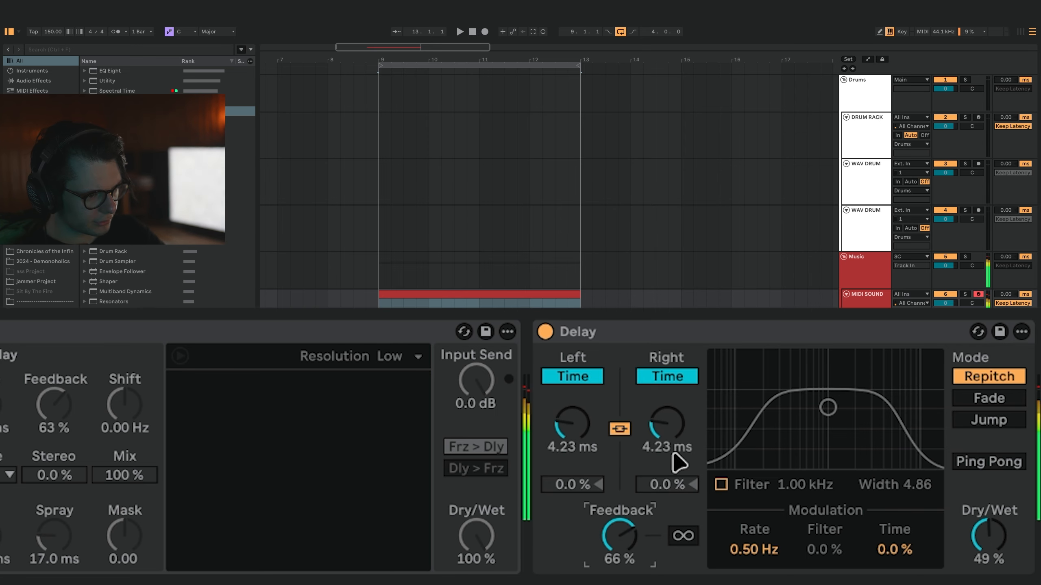
# - Compare the Delay on and off, vary its linked time, and replace it with a Spectral Time swept around 15.5 ms at 64 % Feedback
pyautogui.click(681, 331)
pyautogui.press('0')
pyautogui.press('0')
pyautogui.click(672, 422)
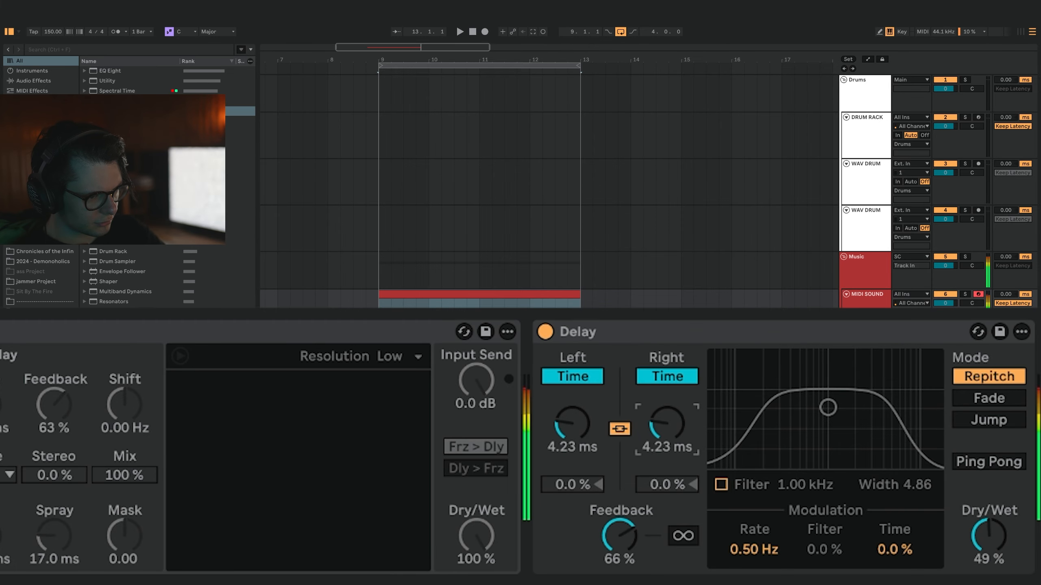
pyautogui.moveTo(667, 436)
pyautogui.mouseDown()
pyautogui.moveTo(667, 410)
pyautogui.moveTo(667, 449)
pyautogui.mouseUp()
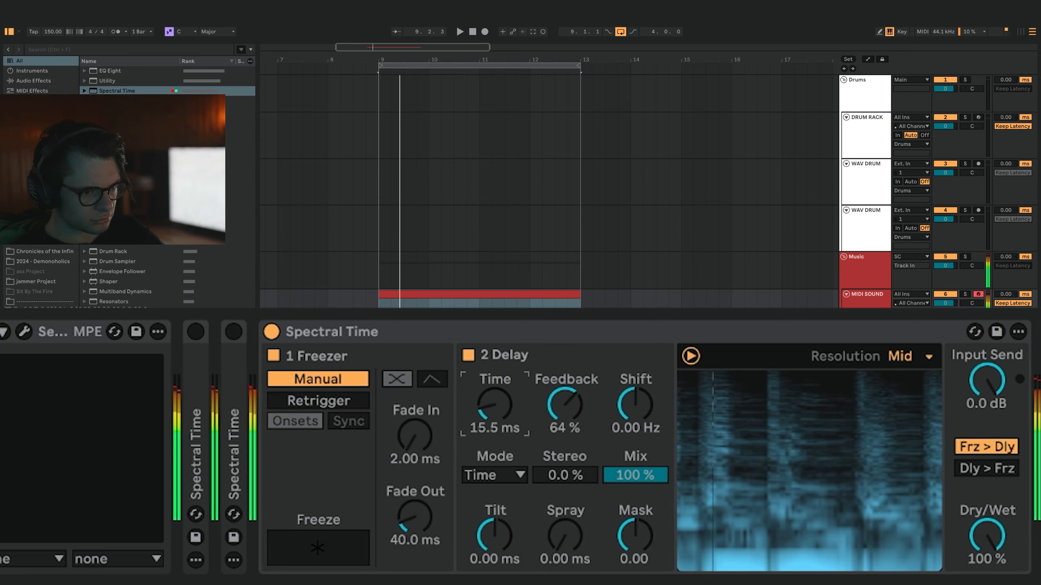
pyautogui.moveTo(497, 407); pyautogui.dragTo(497, 413)
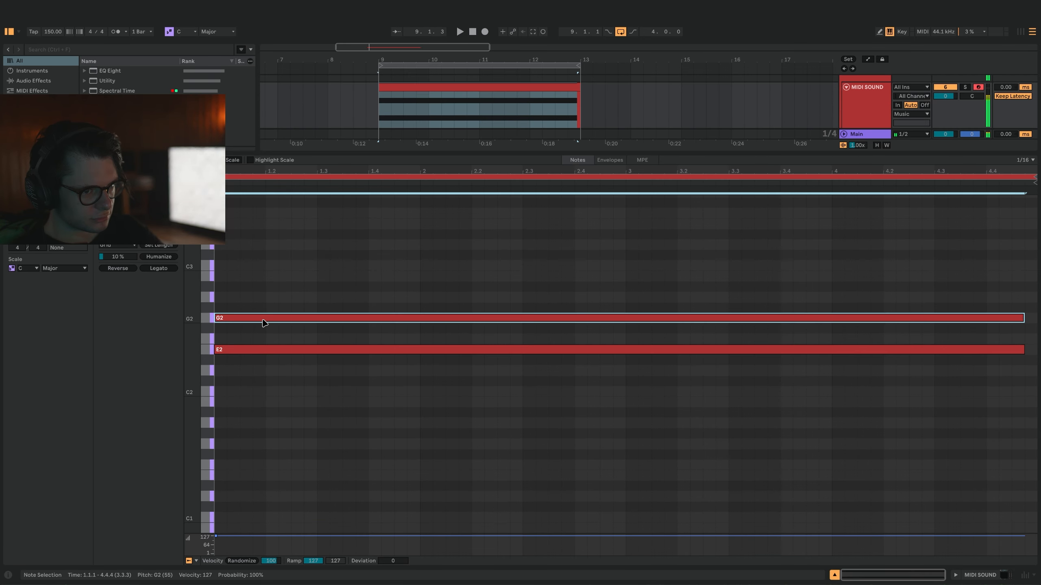
# - Stack copies of the sustained G2 and E2 notes at other pitches in the MIDI clip to build a chord, and play it
pyautogui.moveTo(262, 320); pyautogui.dragTo(262, 372)
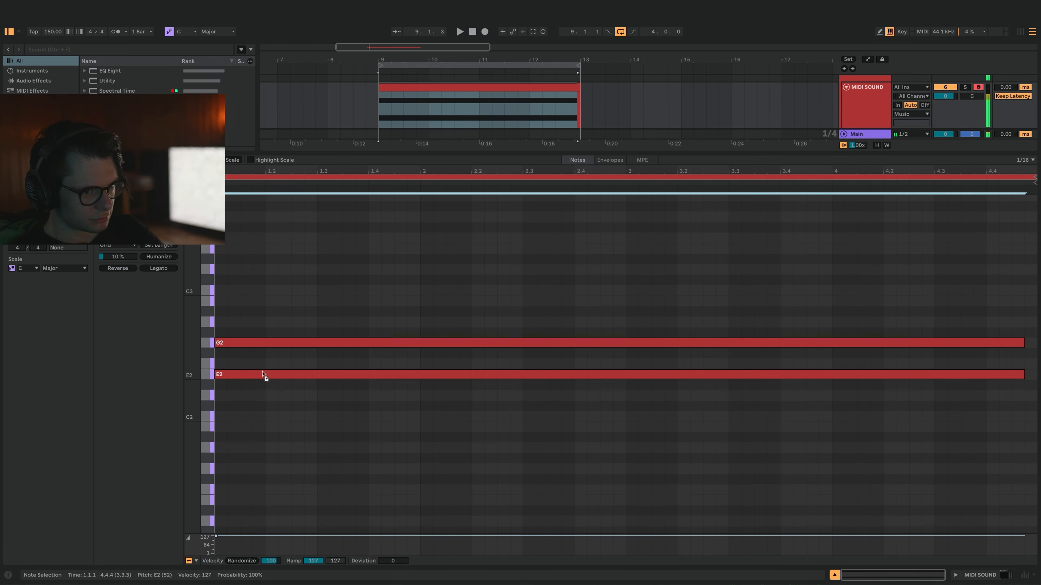
pyautogui.moveTo(263, 320); pyautogui.dragTo(263, 368)
pyautogui.moveTo(263, 316); pyautogui.dragTo(264, 370)
pyautogui.moveTo(264, 316); pyautogui.dragTo(265, 256)
pyautogui.moveTo(265, 255); pyautogui.dragTo(264, 243)
pyautogui.press('space')
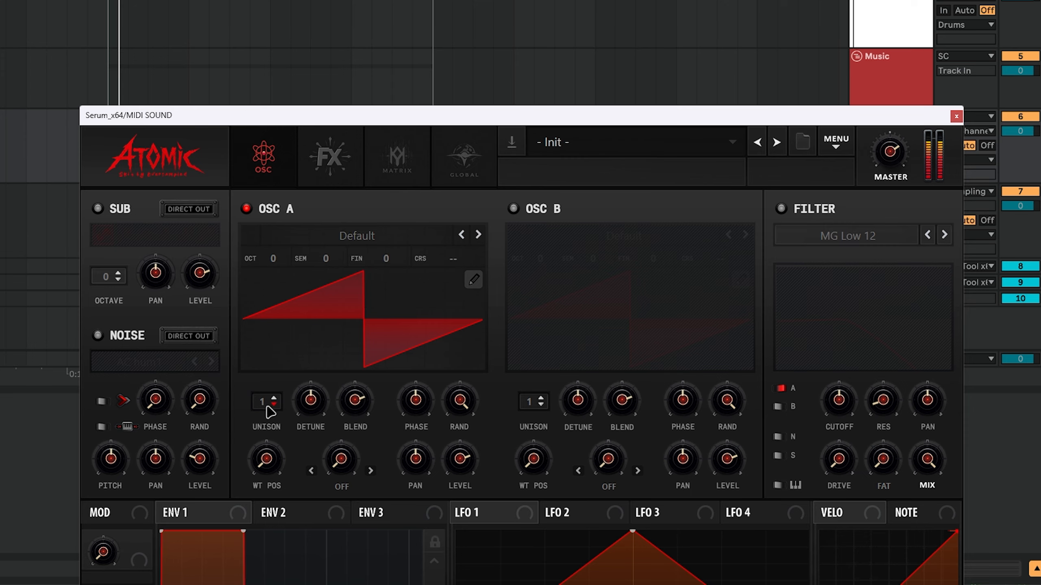
# - Adjust OSC A's Unison voices and Detune in Serum's Init patch
pyautogui.moveTo(266, 410); pyautogui.dragTo(259, 494)
pyautogui.moveTo(319, 395); pyautogui.dragTo(319, 348)
pyautogui.click(274, 404)
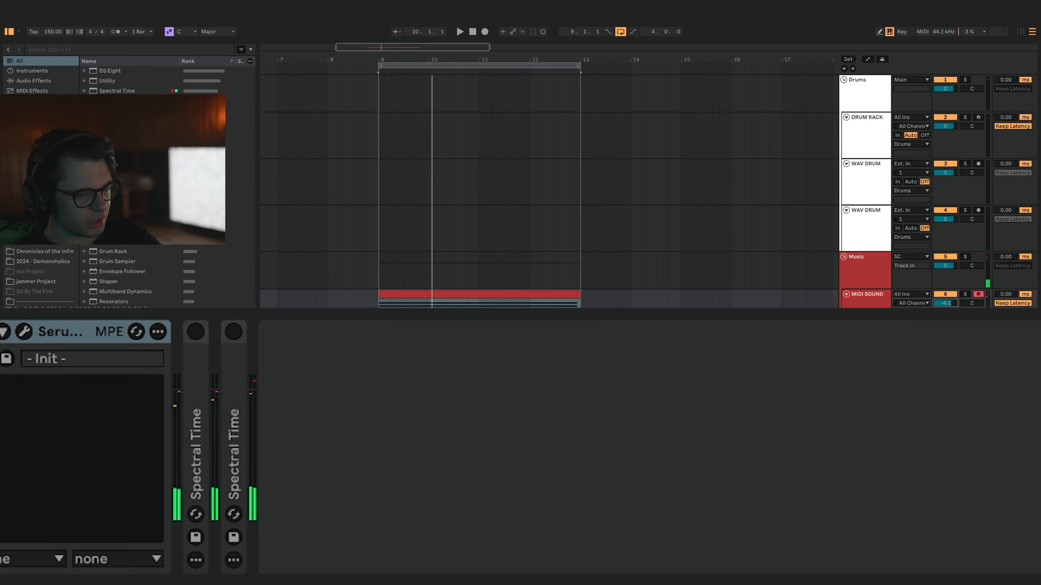
# - Add a fresh Spectral Time after the two bypassed ones and set its Spray to 36.4 ms while auditioning the chord
pyautogui.click(286, 391)
pyautogui.moveTo(364, 411); pyautogui.dragTo(361, 409)
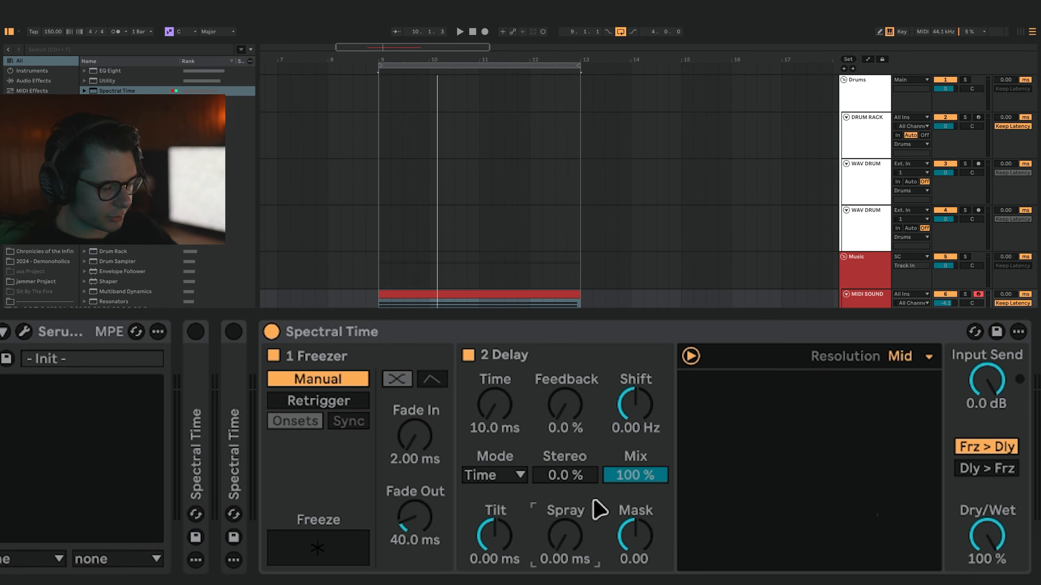
pyautogui.press('space')
pyautogui.moveTo(560, 541); pyautogui.dragTo(561, 537)
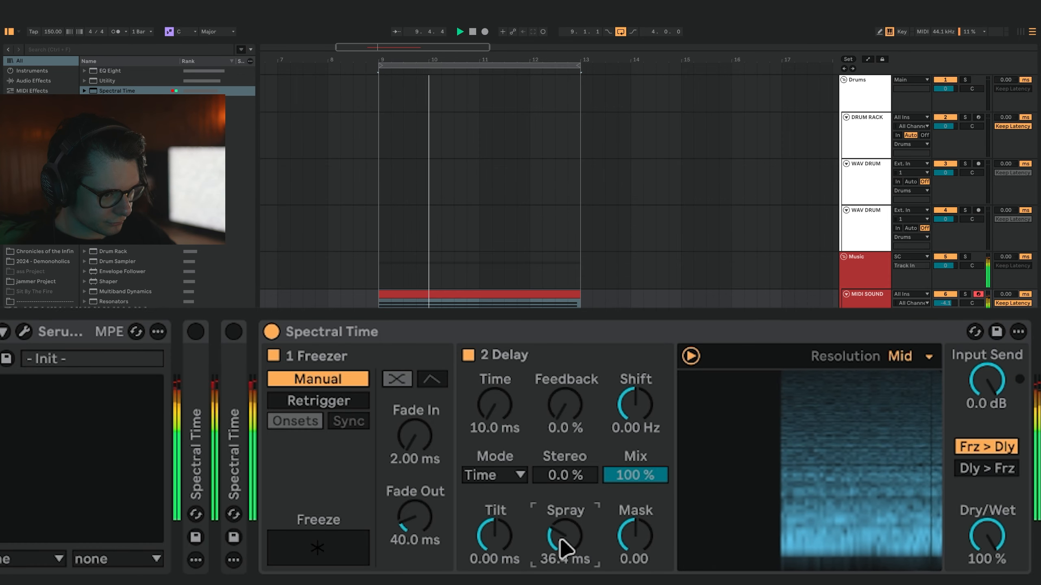
pyautogui.press('space')
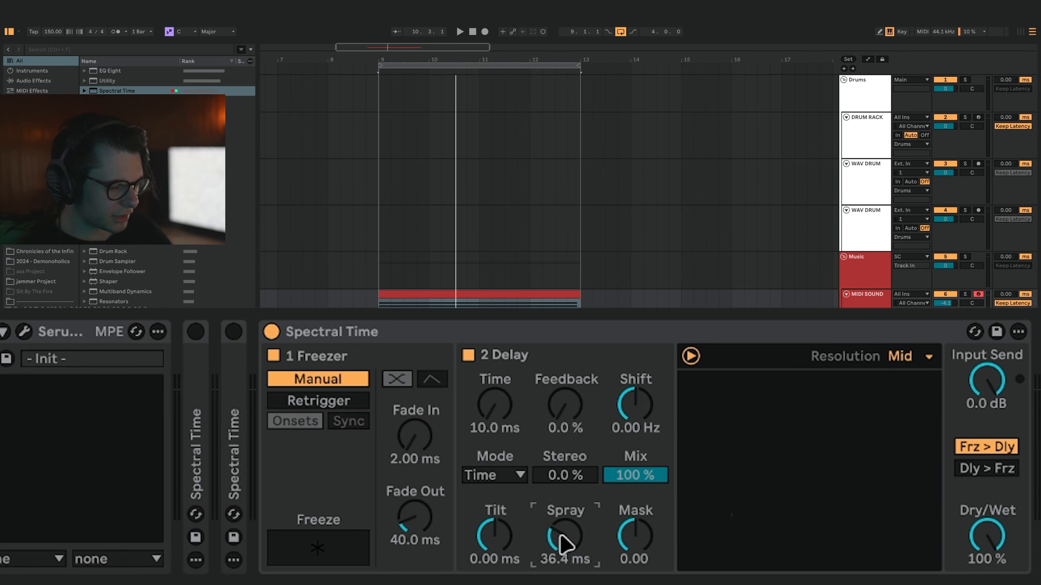
pyautogui.press('space')
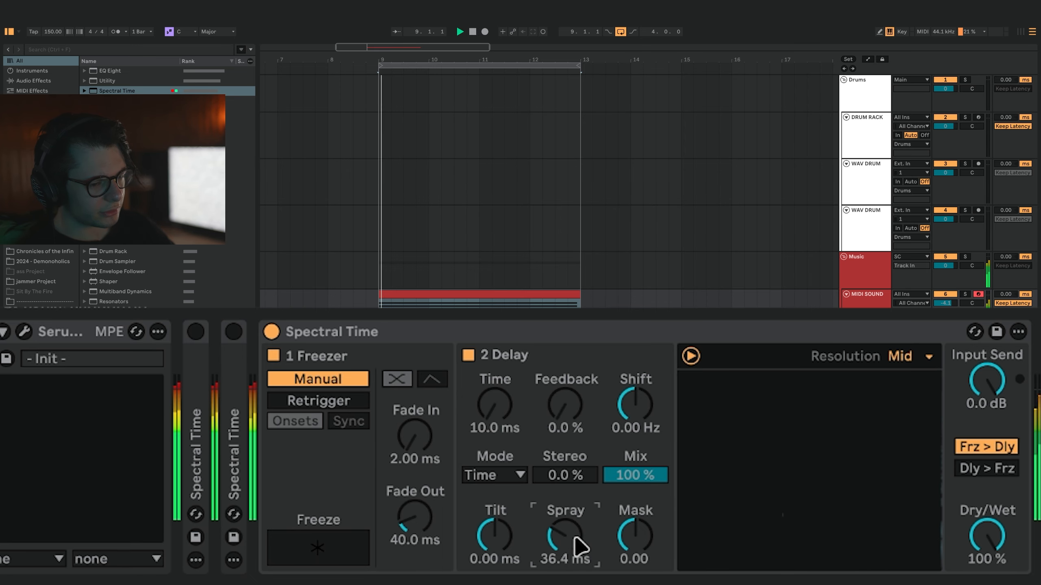
# - Compare Spray amounts from 17.0 ms to 27.4 ms while auditioning the chord, and return Spray to 36.4 ms
pyautogui.moveTo(569, 535); pyautogui.dragTo(563, 534)
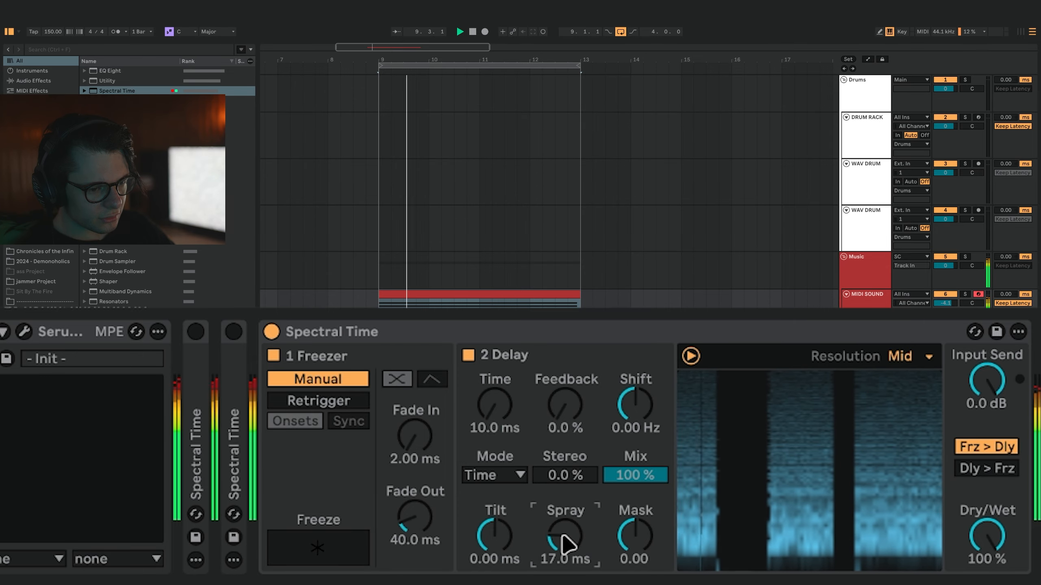
pyautogui.press('space')
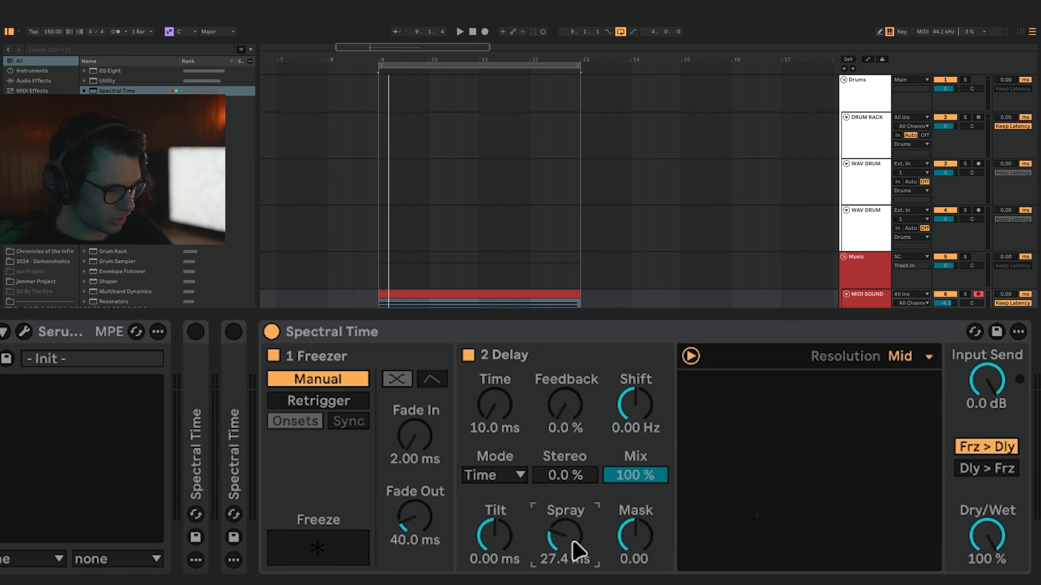
pyautogui.press('space')
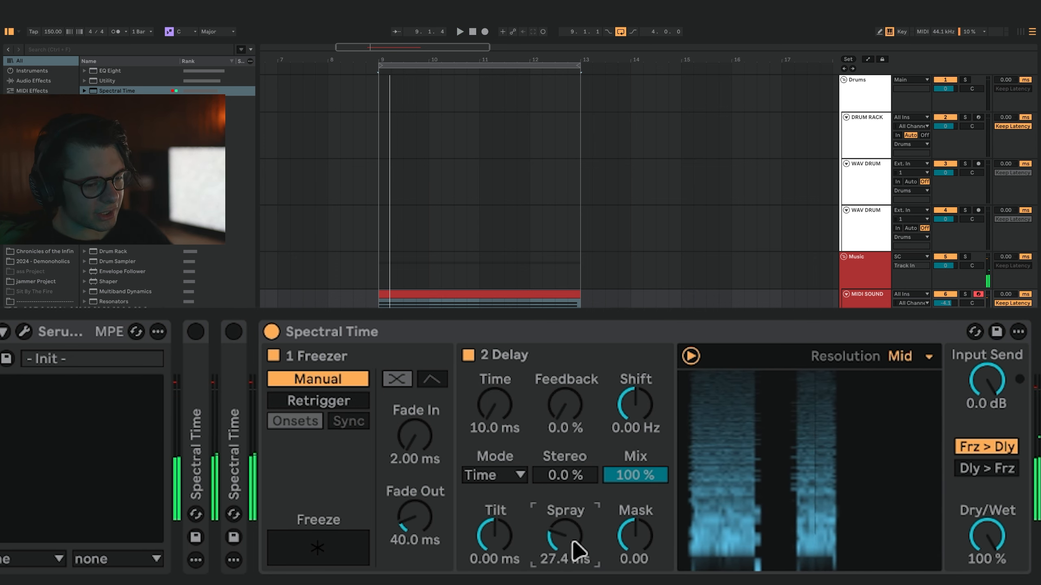
pyautogui.press('space')
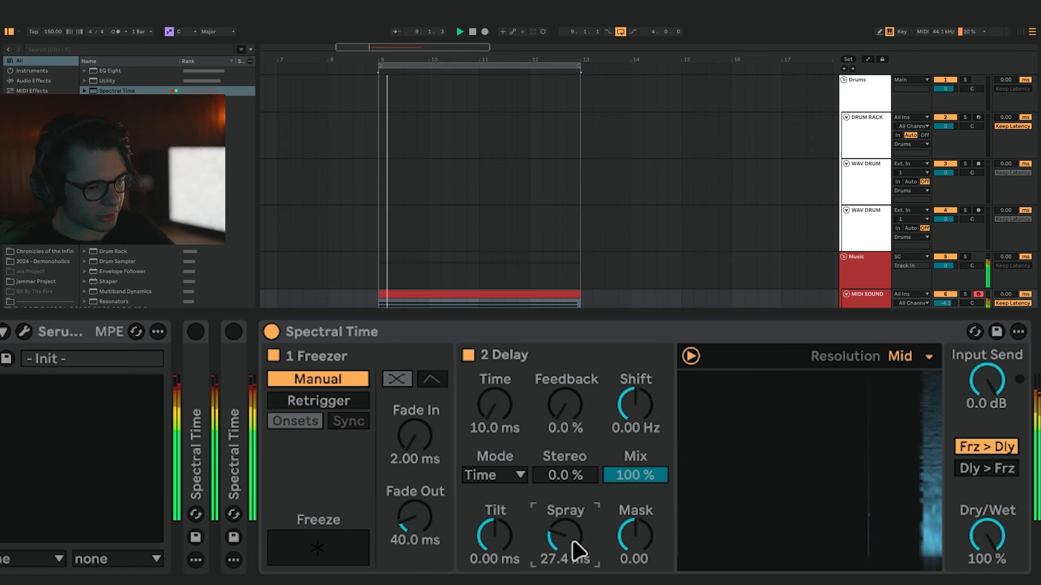
pyautogui.moveTo(573, 542)
pyautogui.mouseDown()
pyautogui.moveTo(574, 552)
pyautogui.moveTo(574, 536)
pyautogui.mouseUp()
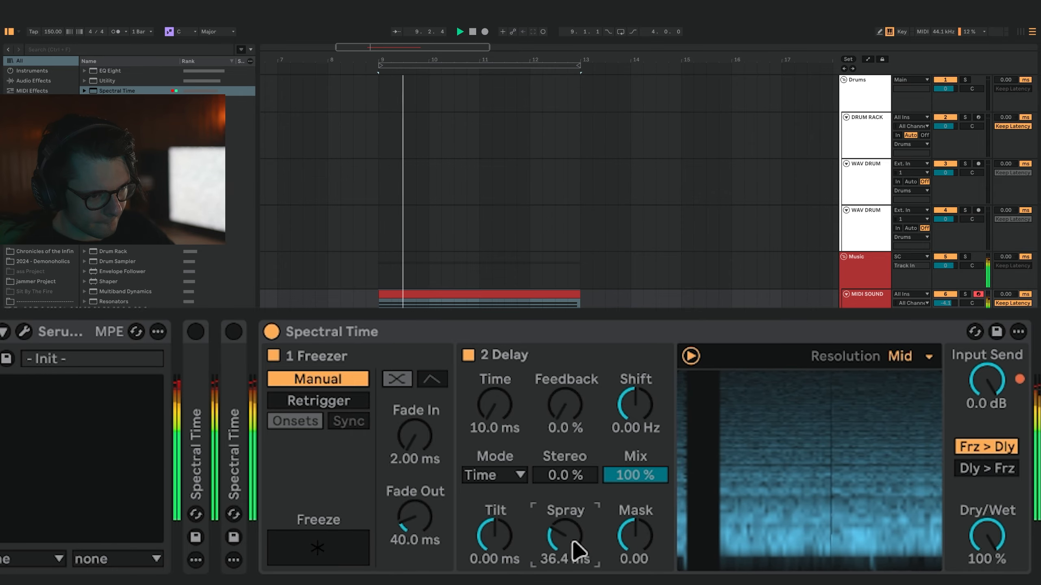
pyautogui.hotkey('ctrl', 'l')
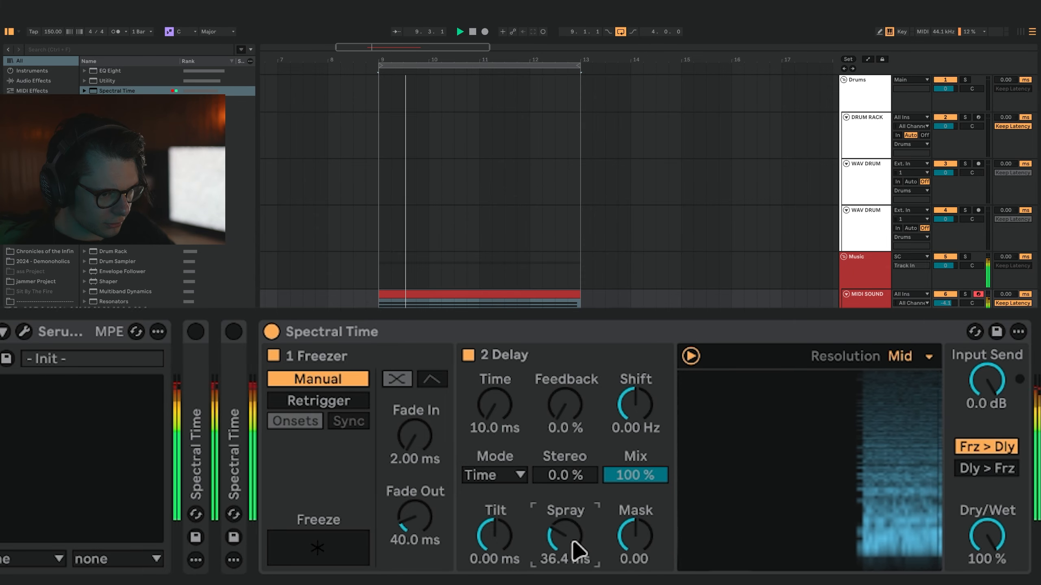
pyautogui.scroll(4, 572, 541)
pyautogui.scroll(-6, 568, 547)
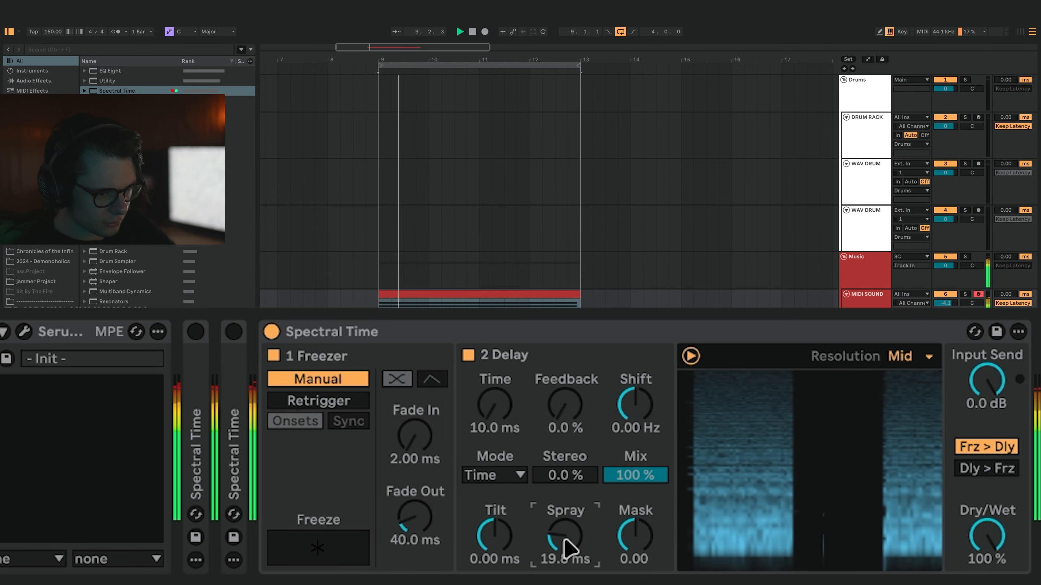
pyautogui.press('space')
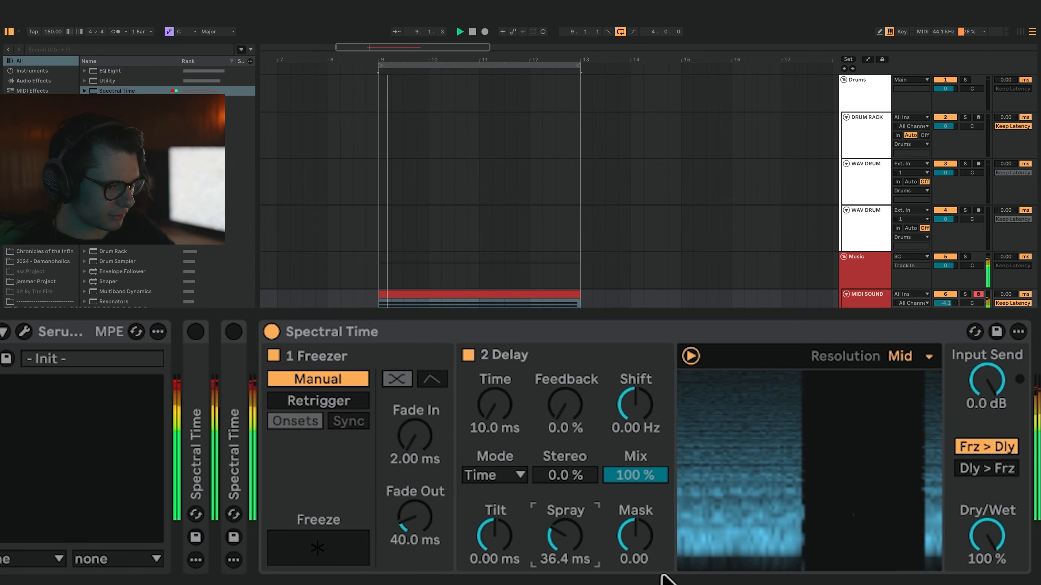
# - Raise the Mask to 0.37 and higher while auditioning the chord, and reset it to 0.00
pyautogui.click(637, 539)
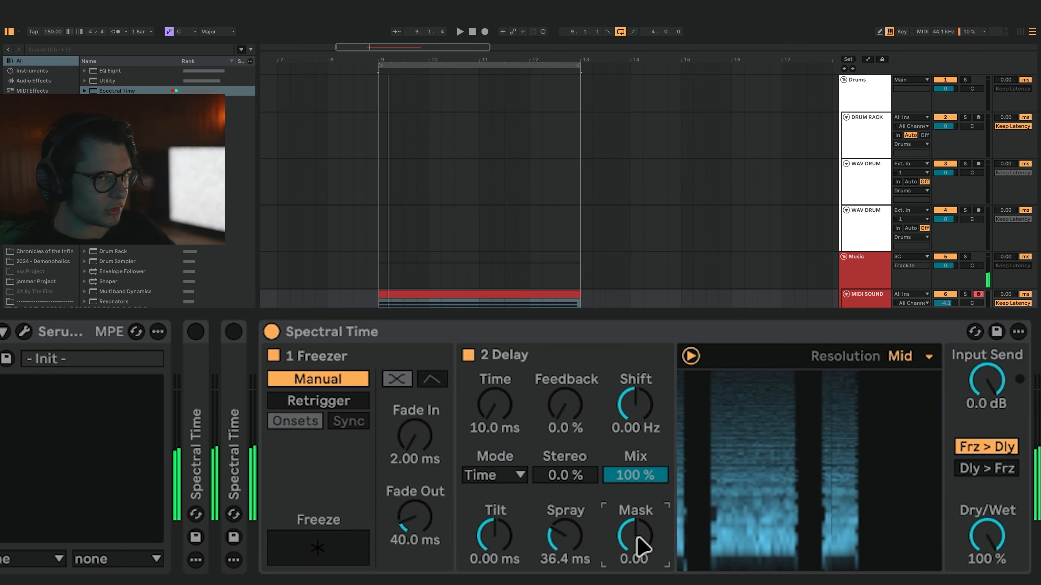
pyautogui.press('space')
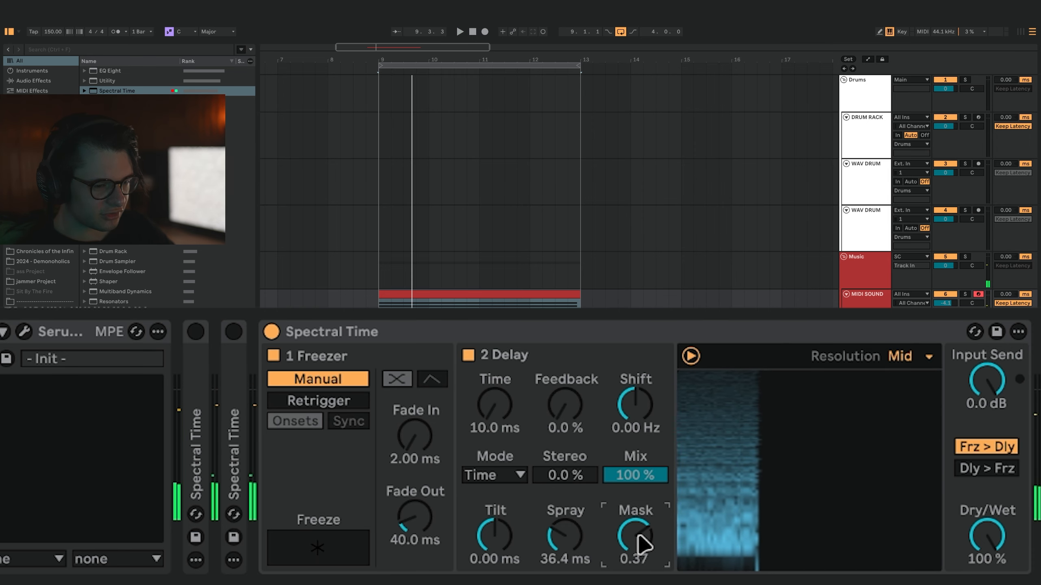
pyautogui.press('space')
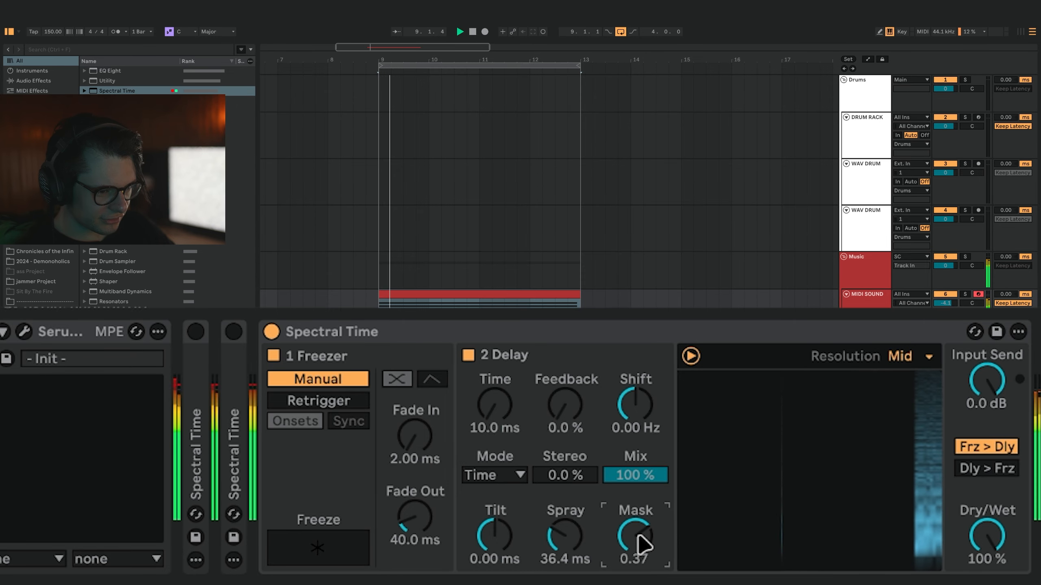
pyautogui.scroll(10, 639, 537)
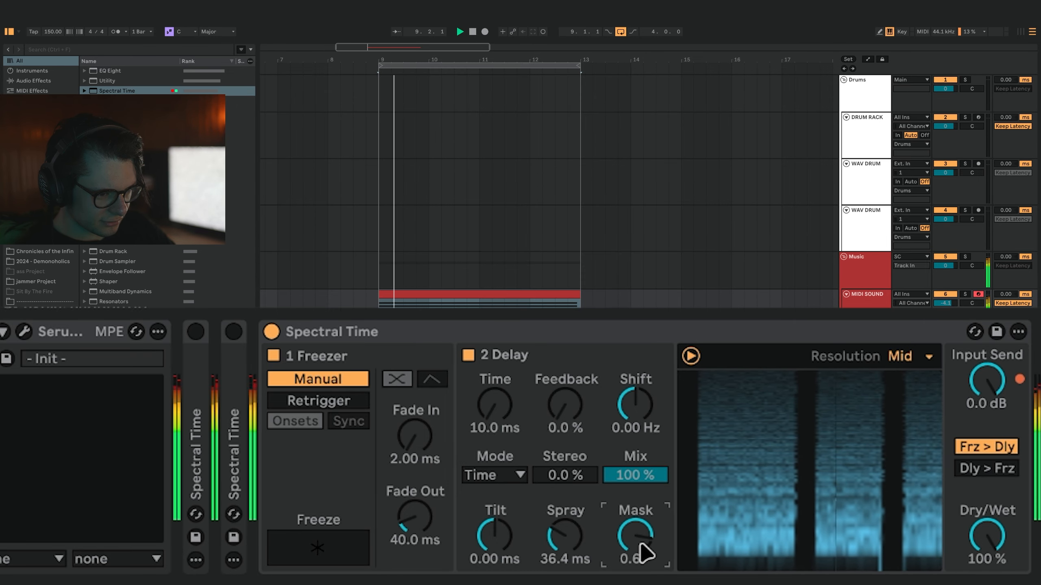
pyautogui.doubleClick(628, 540)
pyautogui.press('space')
pyautogui.press('space')
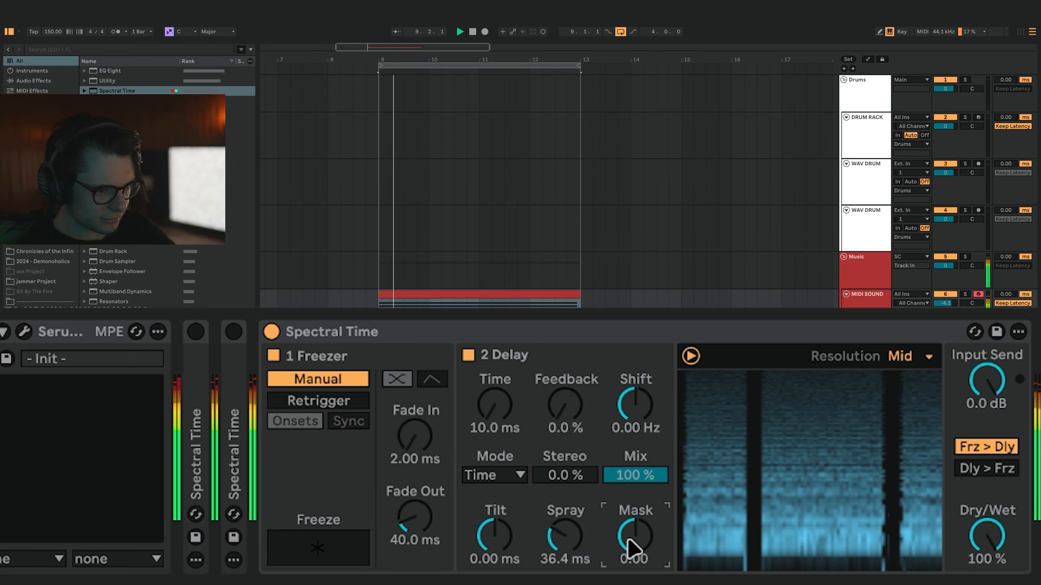
# - Sweep the Mask while repeatedly playing the chord, ending at 0.49
pyautogui.press('space')
pyautogui.press('space')
pyautogui.moveTo(627, 539); pyautogui.dragTo(631, 576)
pyautogui.press('space')
pyautogui.press('space')
pyautogui.press('space')
pyautogui.press('space')
pyautogui.press('space')
pyautogui.press('space')
pyautogui.press('space')
pyautogui.press('space')
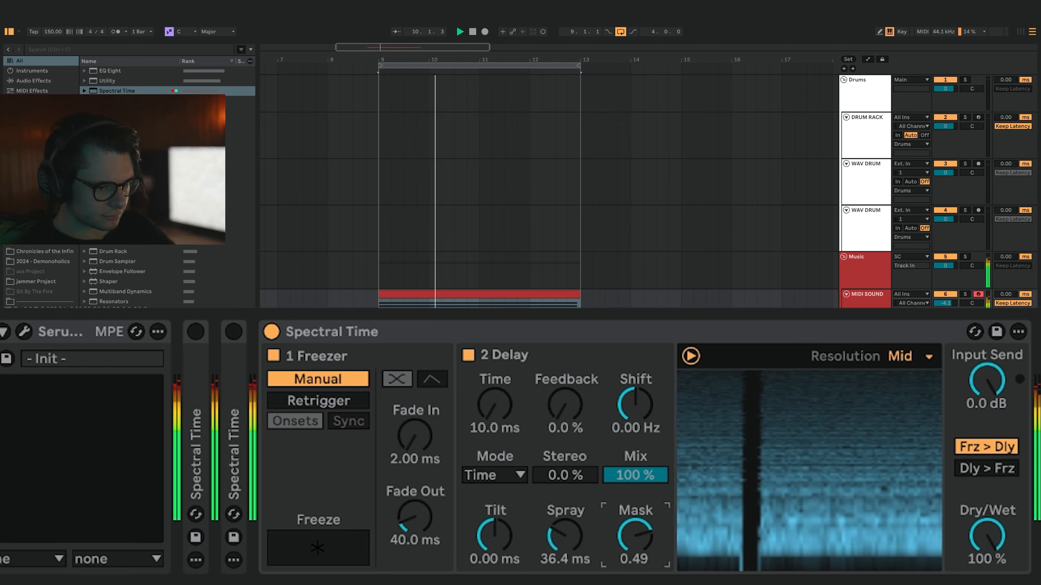
pyautogui.press('space')
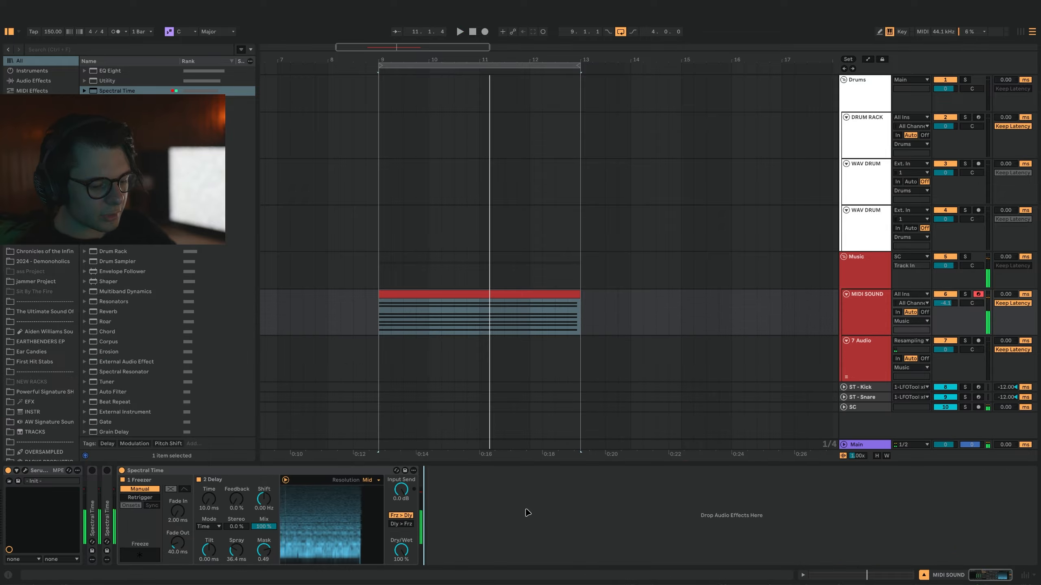
# - Add Pro-Q 4 to the MIDI SOUND track and shape a 12 dB/oct low cut at 126.23 Hz
pyautogui.hotkey('ctrl', 'f')
pyautogui.write('pro-q 4')
pyautogui.press('Down')
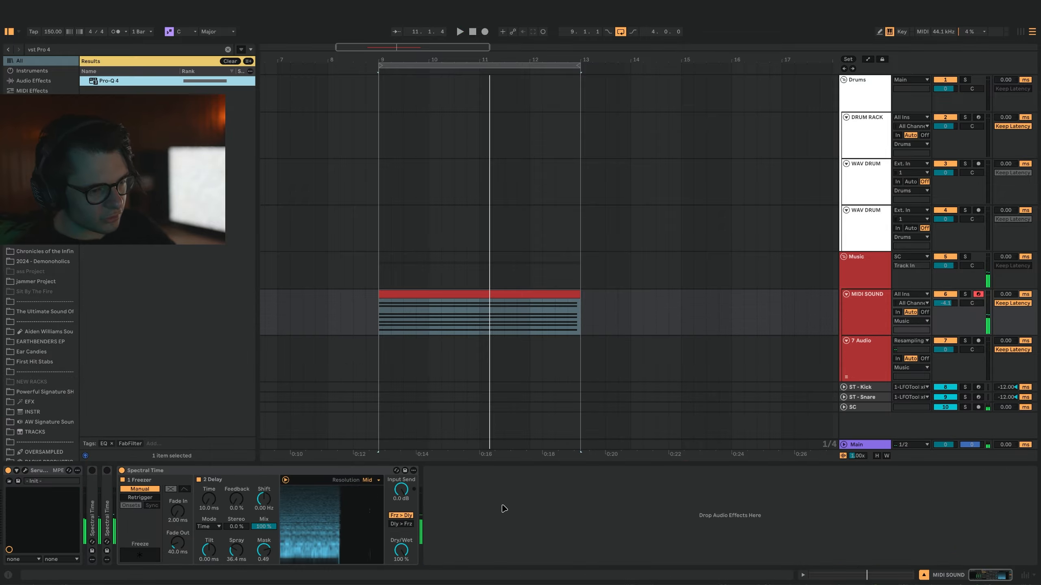
pyautogui.press('Return')
pyautogui.press('Escape')
pyautogui.moveTo(803, 152); pyautogui.dragTo(427, 95)
pyautogui.press('space')
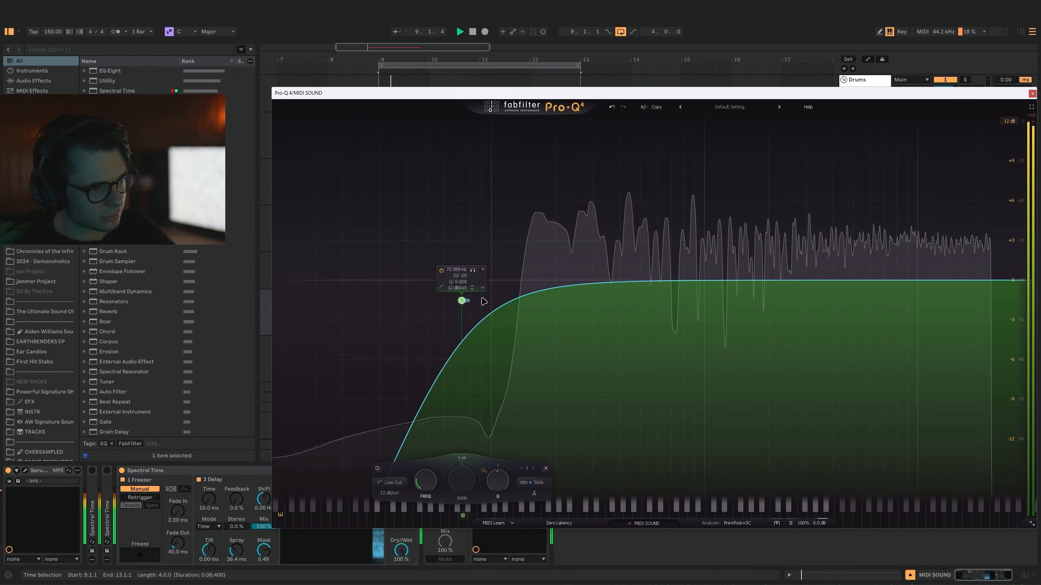
pyautogui.moveTo(461, 300); pyautogui.dragTo(513, 323)
pyautogui.press('space')
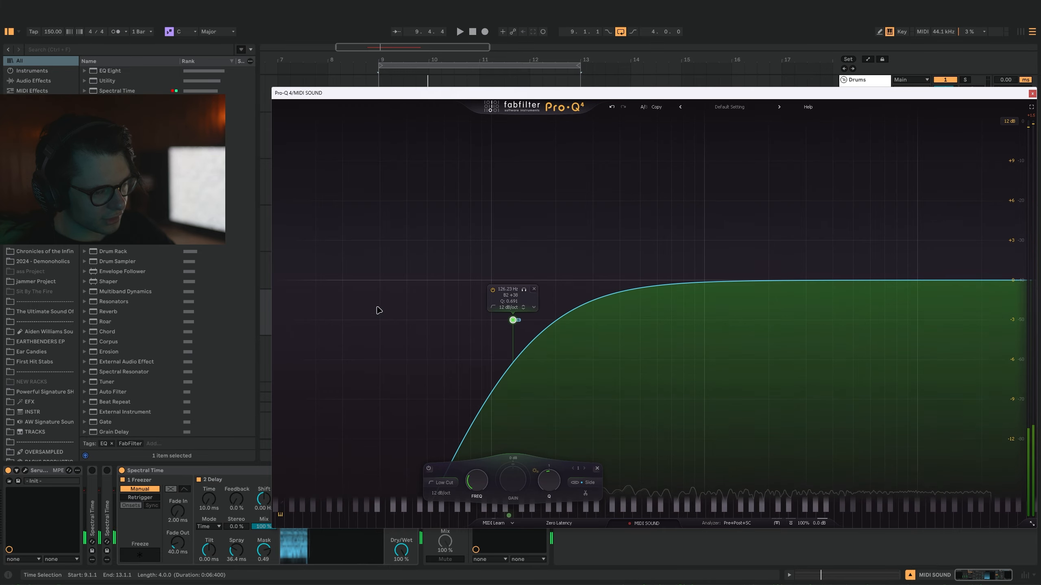
# - Move Pro-Q 4 directly after Serum, ahead of the Spectral Time devices, and play the chord through it
pyautogui.moveTo(293, 281); pyautogui.dragTo(580, 302)
pyautogui.click(551, 281)
pyautogui.press('space')
pyautogui.scroll(-3, 551, 299)
pyautogui.scroll(-5, 567, 307)
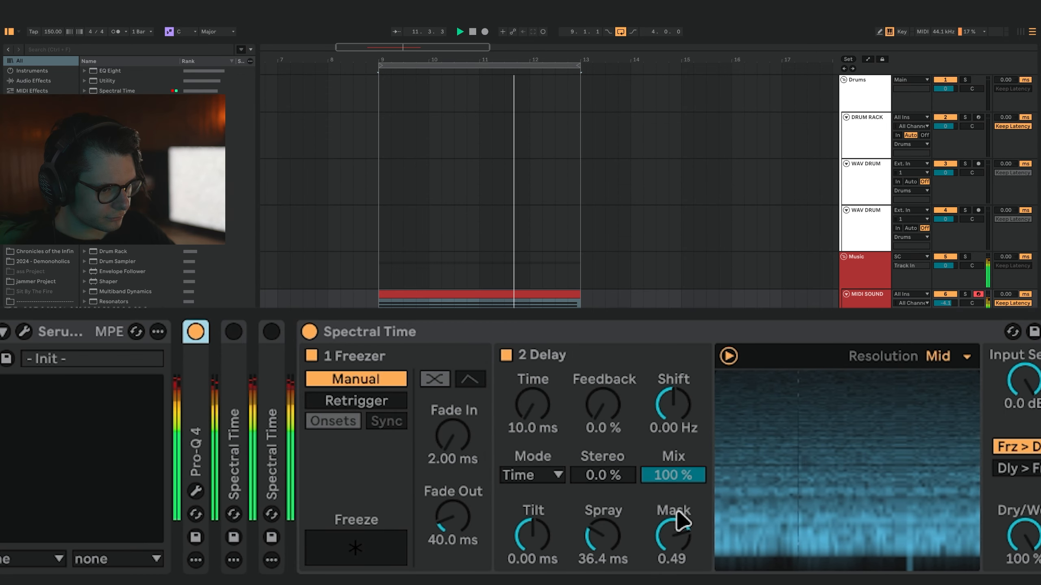
# - Reset the Mask to 0.00 and save the Live Set under a new file name
pyautogui.doubleClick(672, 535)
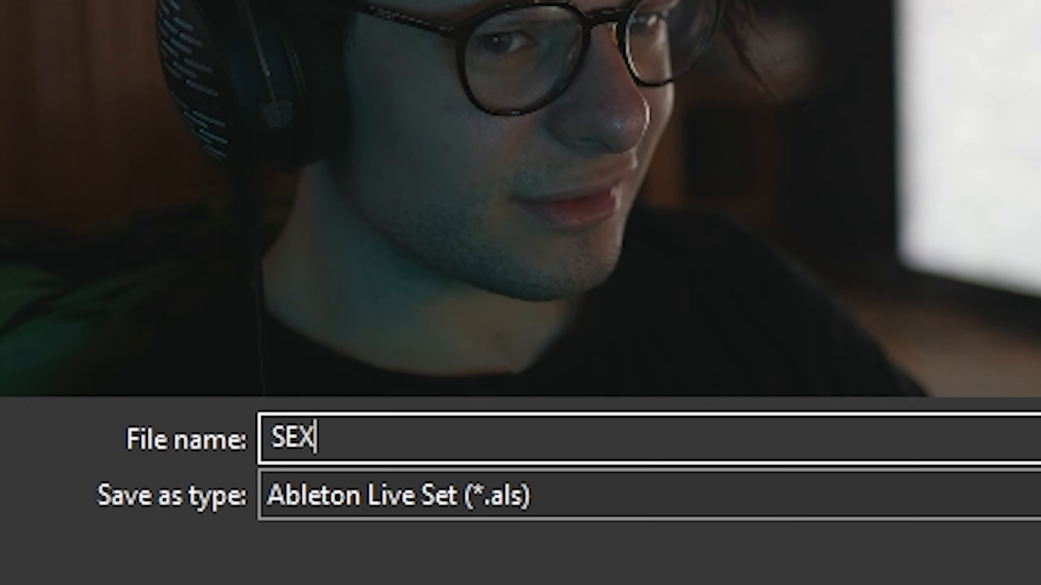
pyautogui.write('YEAHG')
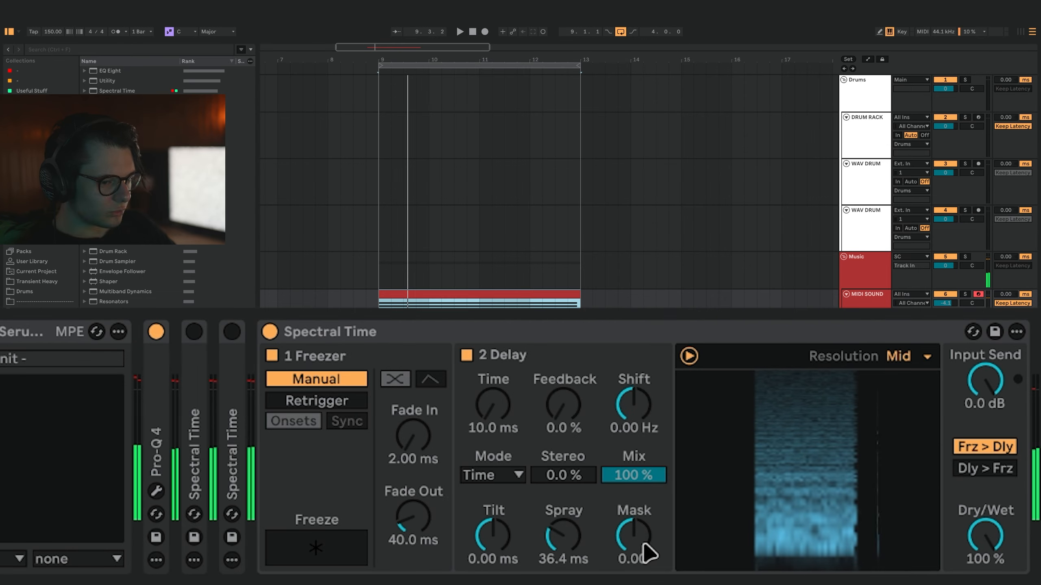
# - Compare the chord with the active Spectral Time bypassed and enabled at 36.4 ms Spray
pyautogui.click(541, 331)
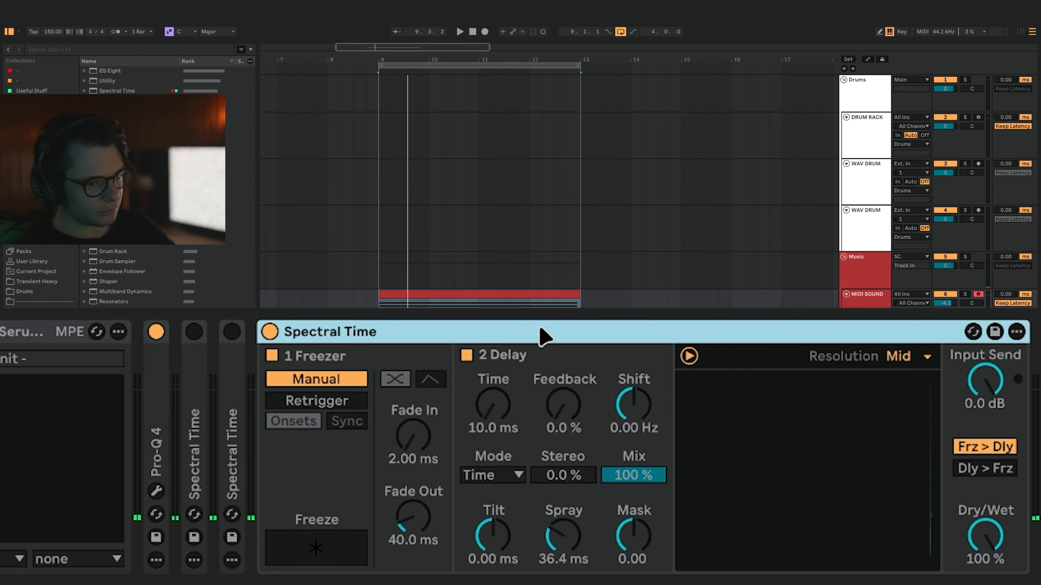
pyautogui.press('0')
pyautogui.press('space')
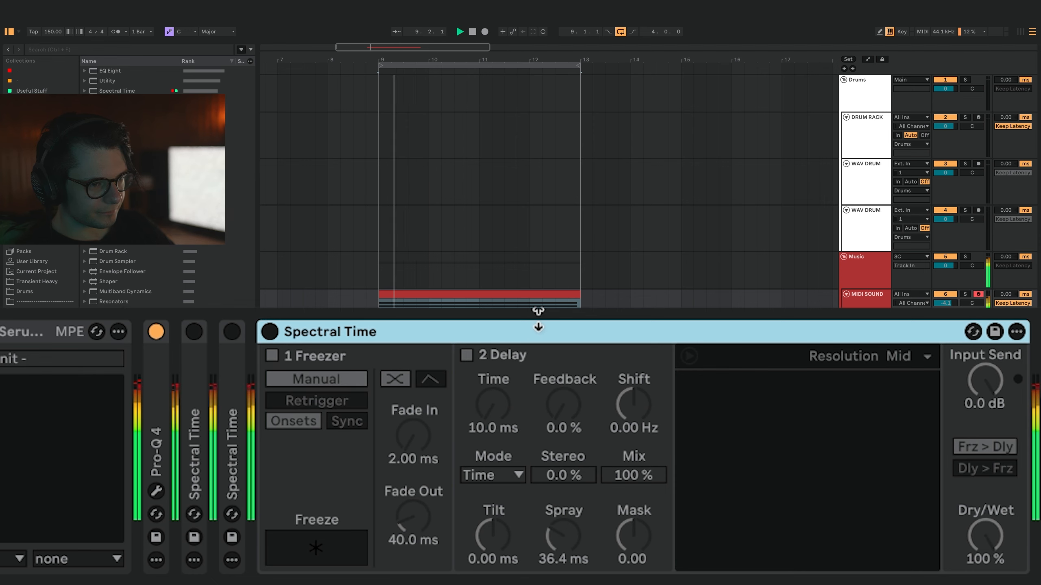
pyautogui.press('0')
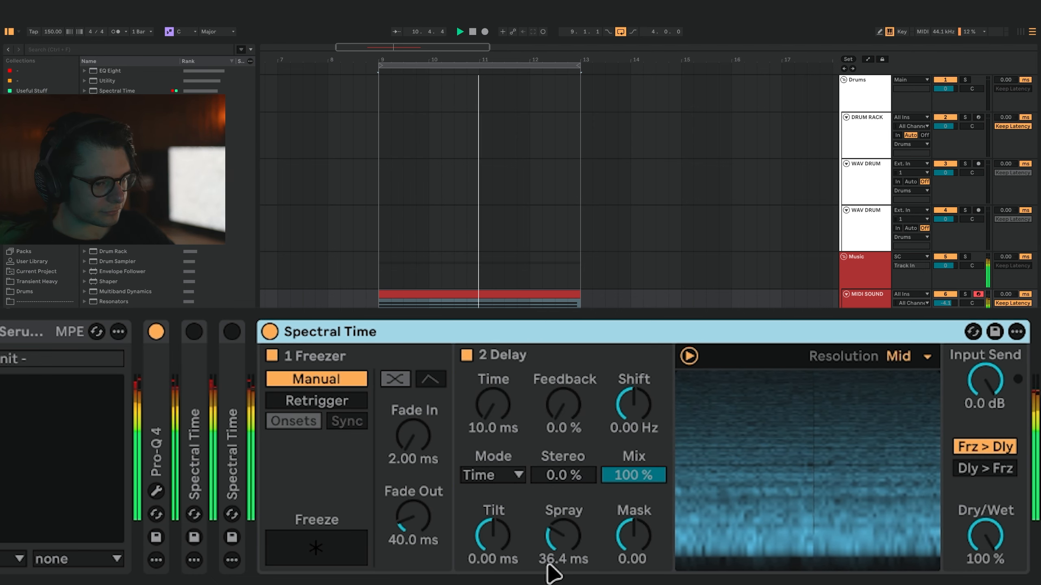
pyautogui.press('space')
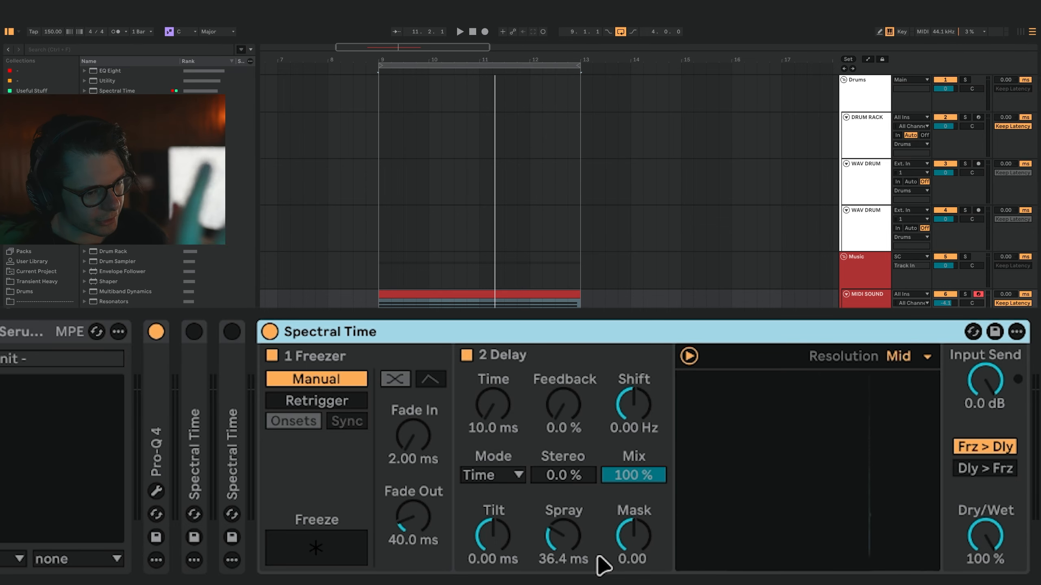
pyautogui.press('space')
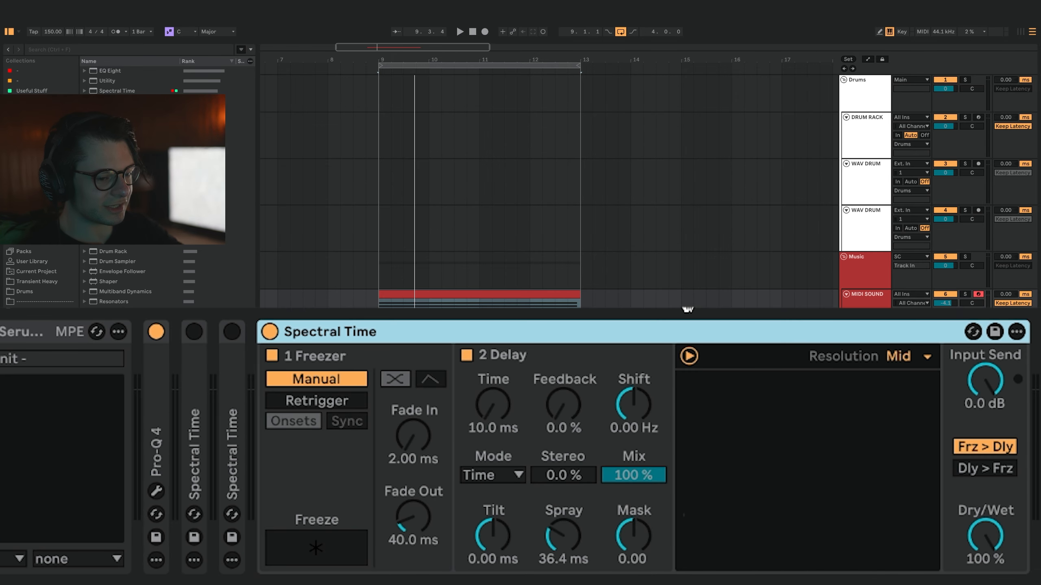
pyautogui.press('space')
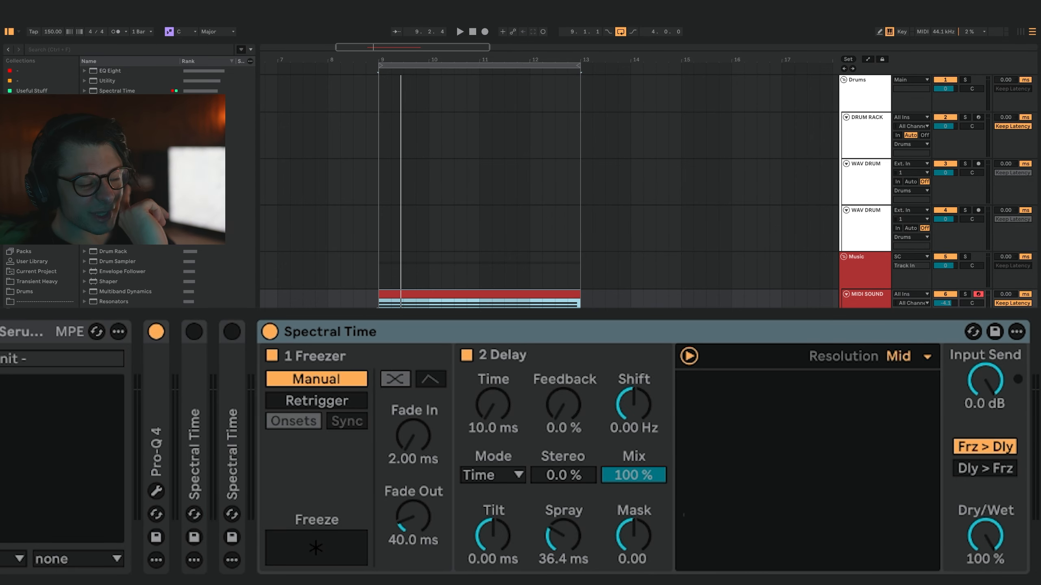
# - Try a slight Tilt change while playing the chord, and return Tilt to 0.00 ms
pyautogui.press('space')
pyautogui.moveTo(493, 537)
pyautogui.mouseDown()
pyautogui.moveTo(502, 549)
pyautogui.moveTo(498, 534)
pyautogui.mouseUp()
pyautogui.press('space')
pyautogui.press('space')
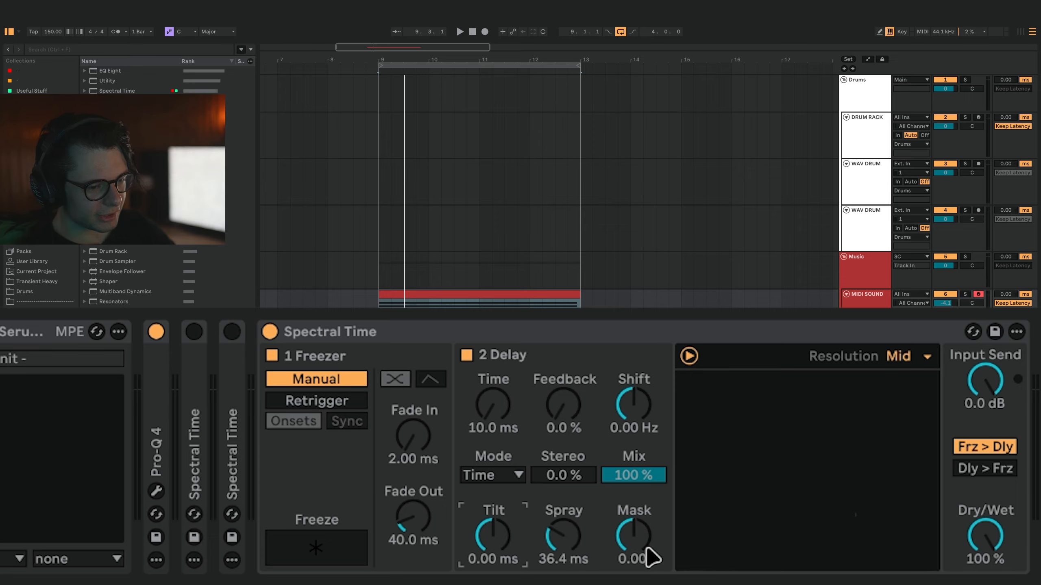
# - Lower the Spray to 22.7 ms and 18.0 ms for comparison, and return it to 36.4 ms with the chord playing
pyautogui.press('space')
pyautogui.moveTo(581, 543); pyautogui.dragTo(600, 570)
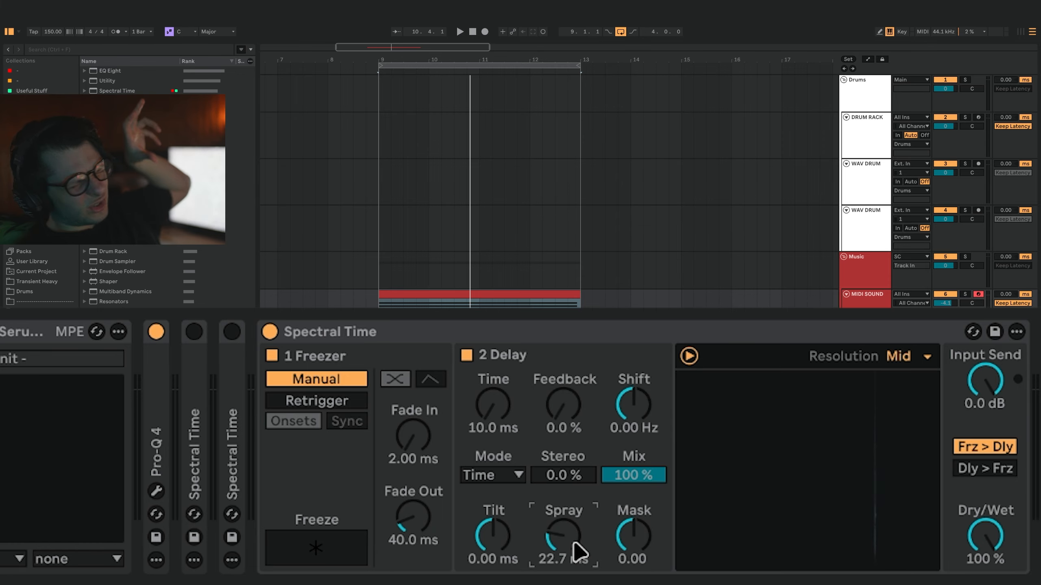
pyautogui.moveTo(579, 551); pyautogui.dragTo(579, 560)
pyautogui.press('space')
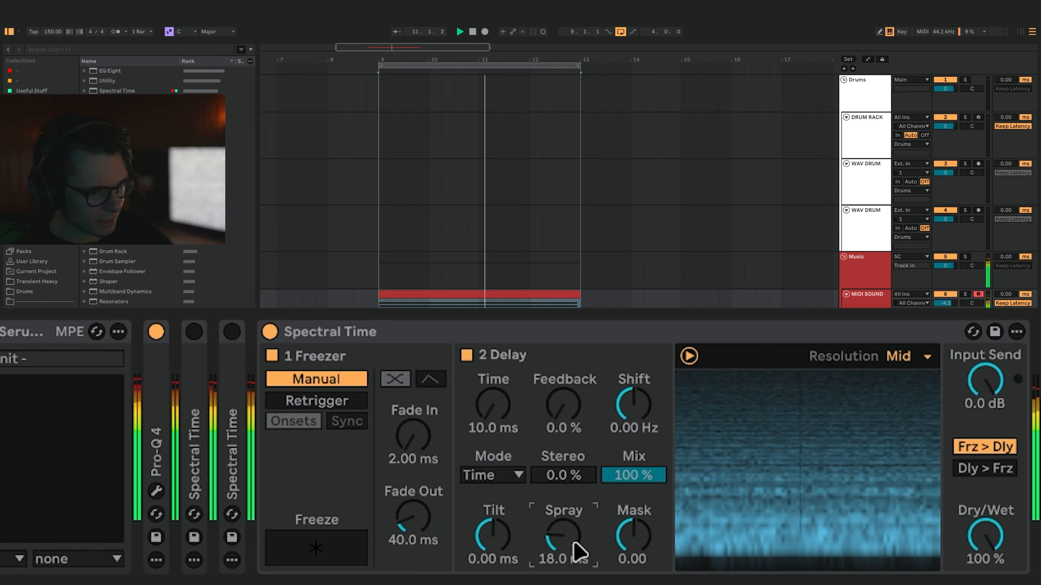
pyautogui.press('space')
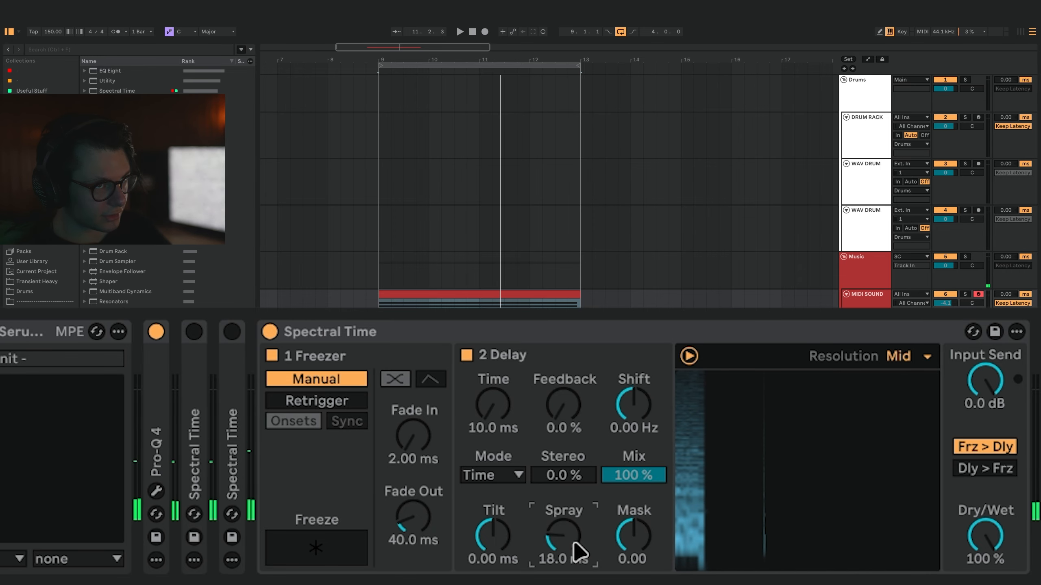
pyautogui.press('space')
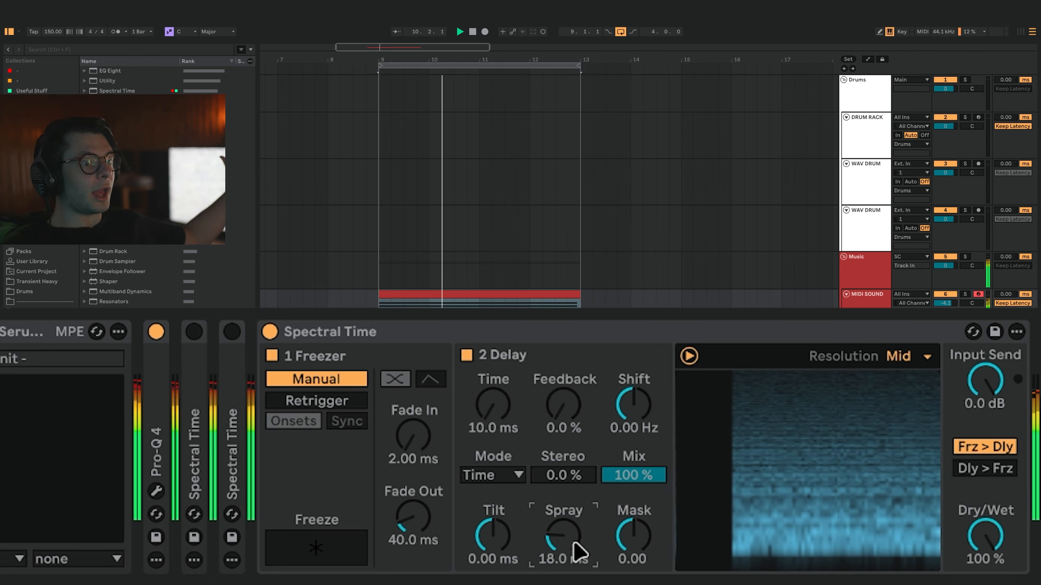
pyautogui.moveTo(578, 551); pyautogui.dragTo(552, 512)
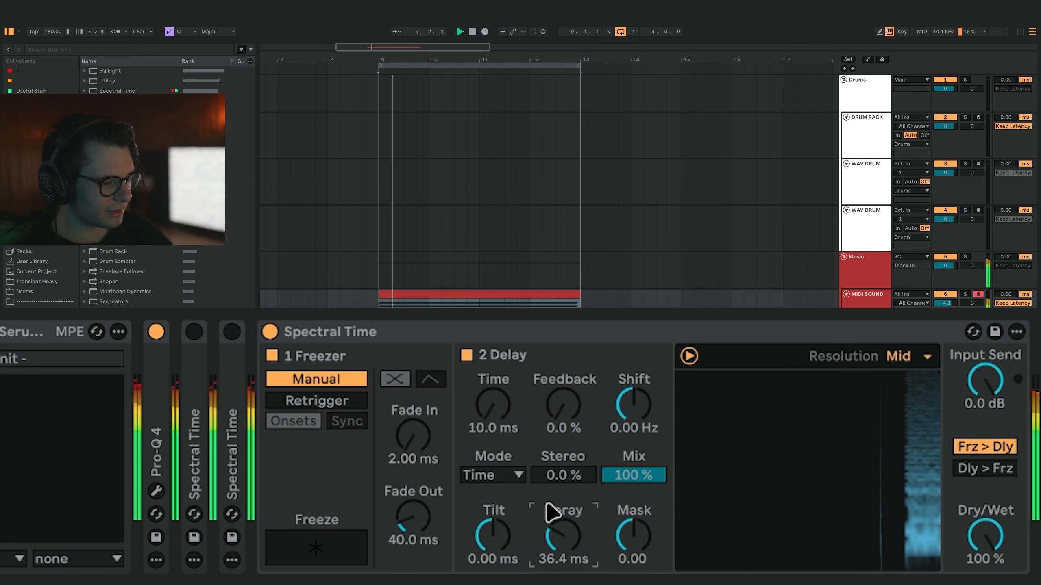
pyautogui.press('space')
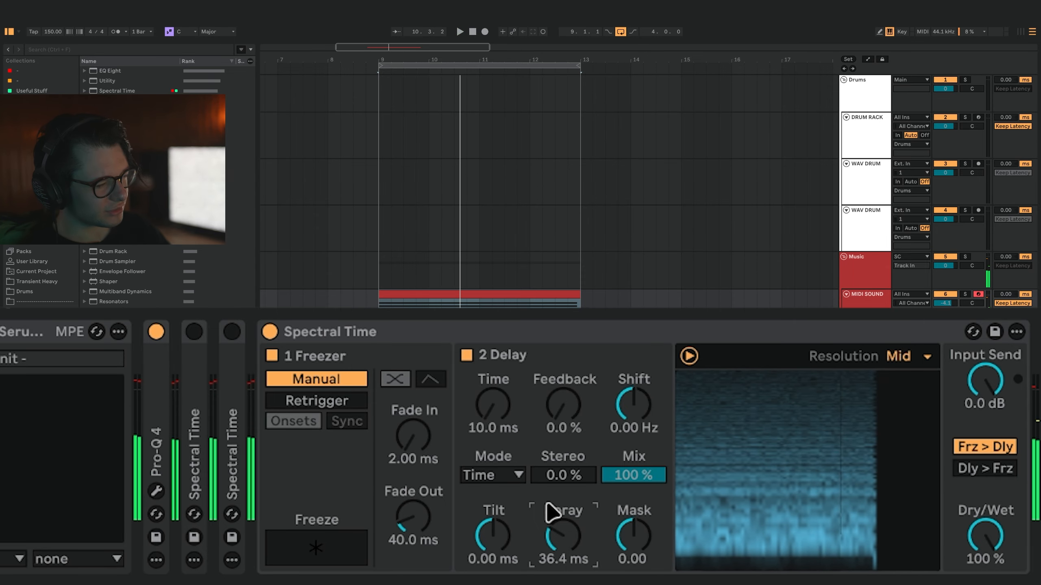
pyautogui.press('space')
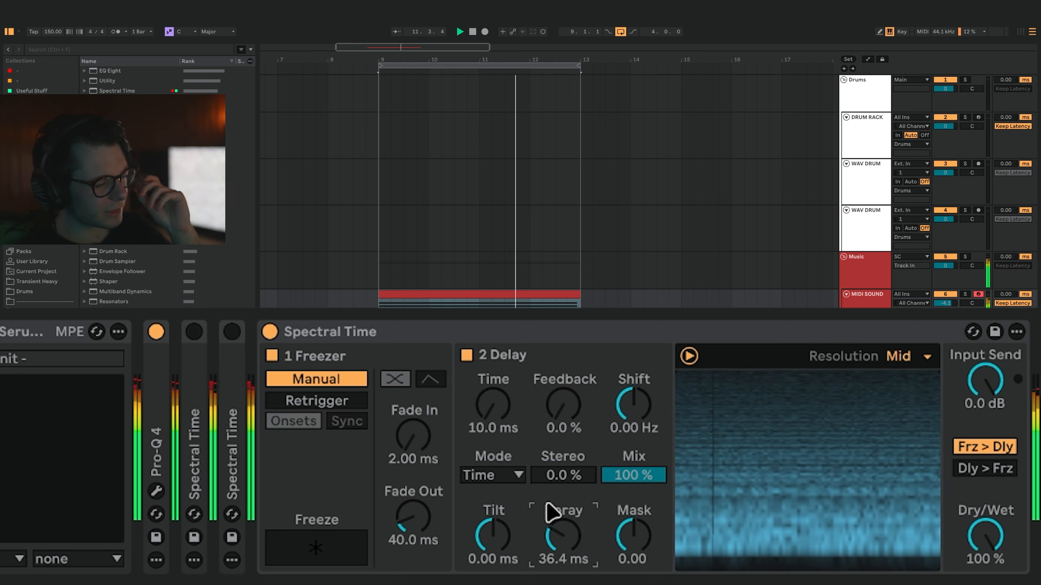
# - Try a negative Mask and a Mask of 0.68 while playing the chord, and return Mask to 0.00
pyautogui.press('space')
pyautogui.click(642, 340)
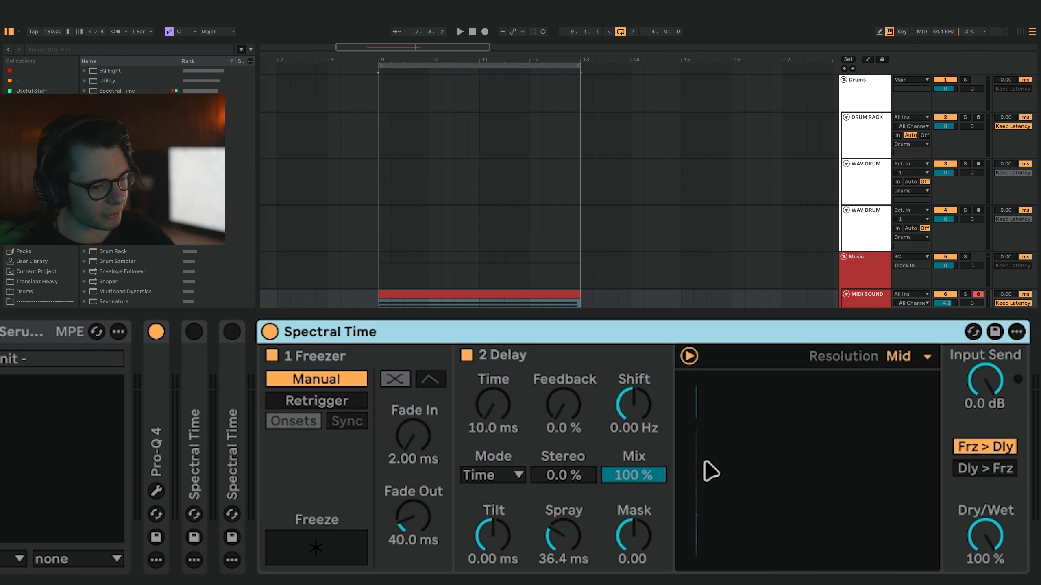
pyautogui.press('space')
pyautogui.moveTo(634, 535)
pyautogui.mouseDown()
pyautogui.moveTo(633, 568)
pyautogui.moveTo(640, 543)
pyautogui.mouseUp()
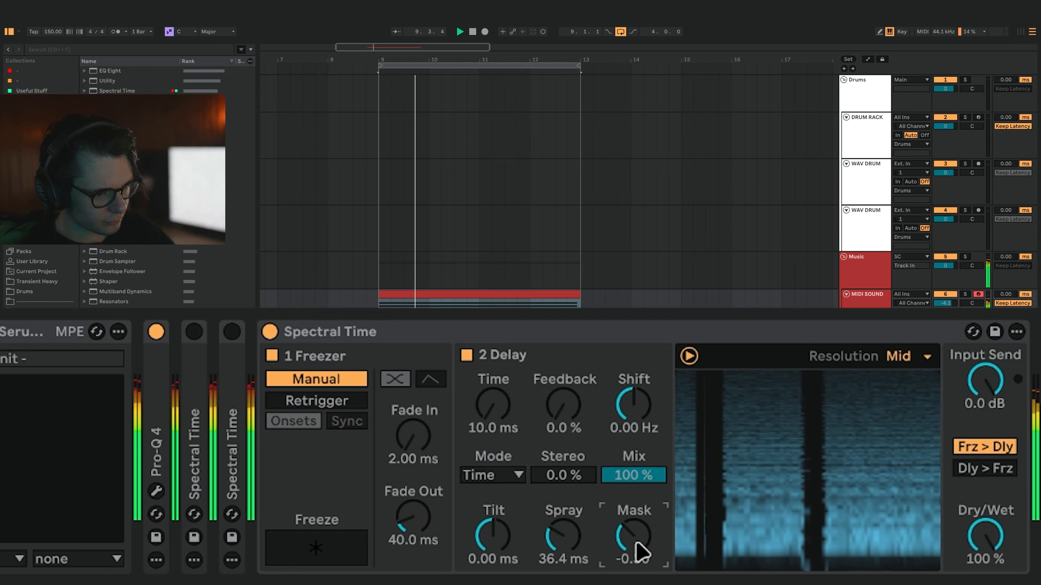
pyautogui.moveTo(642, 545); pyautogui.dragTo(642, 531)
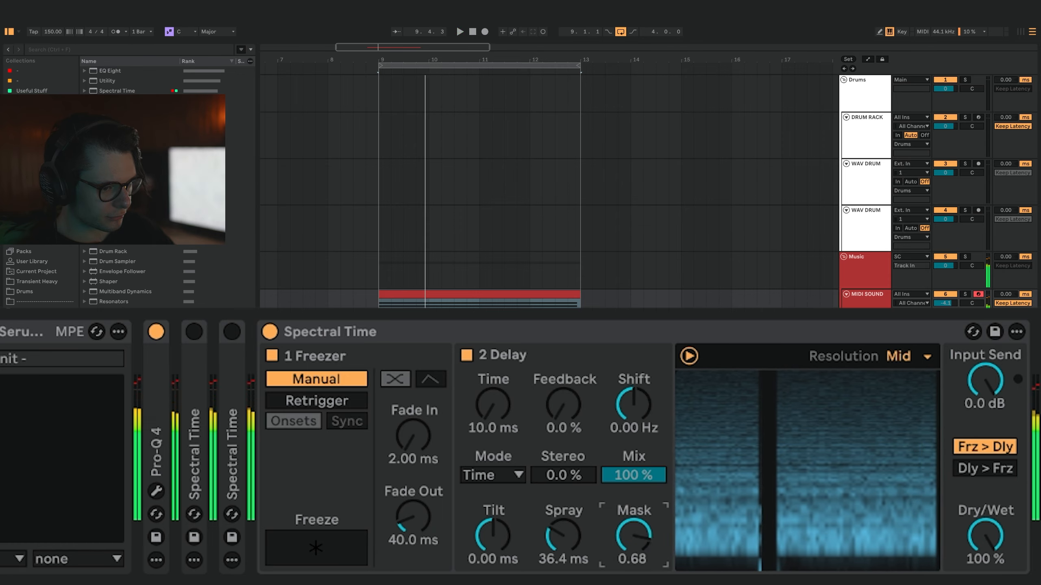
pyautogui.press('space')
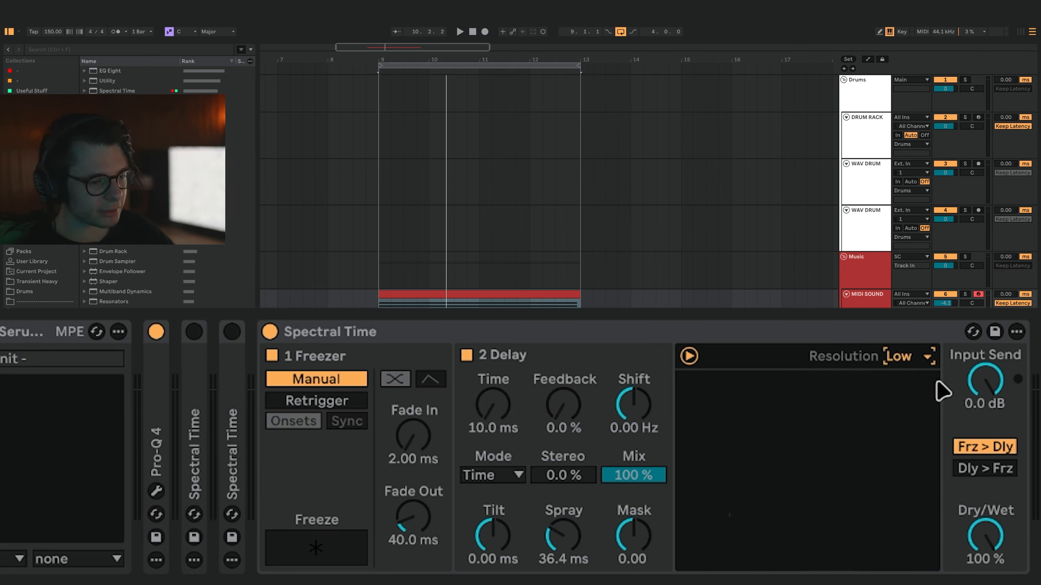
# - Compare the Low and Ultra Resolution settings with the chord playing, and return Resolution to Mid
pyautogui.press('space')
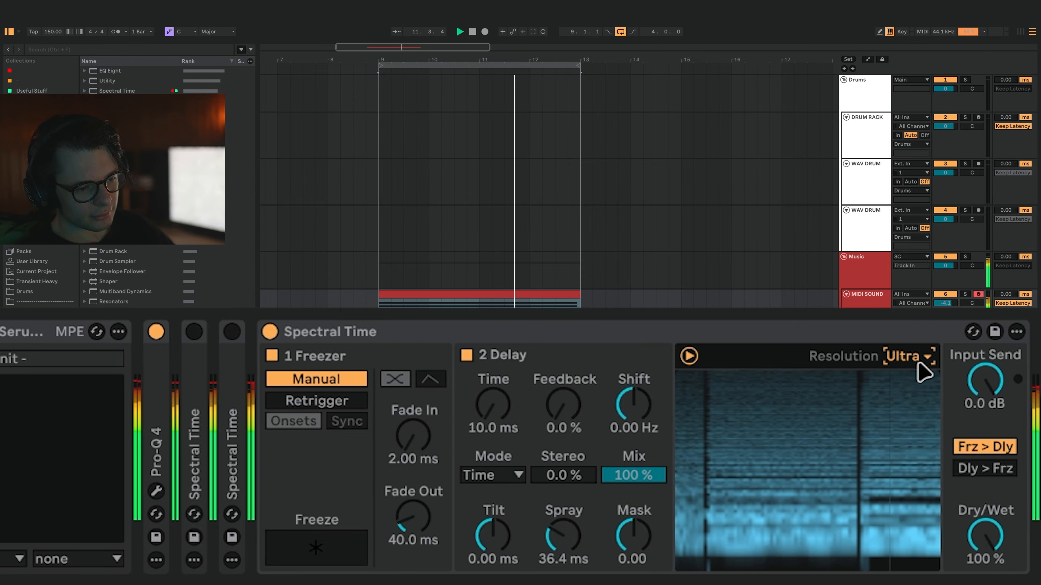
pyautogui.click(919, 396)
pyautogui.press('space')
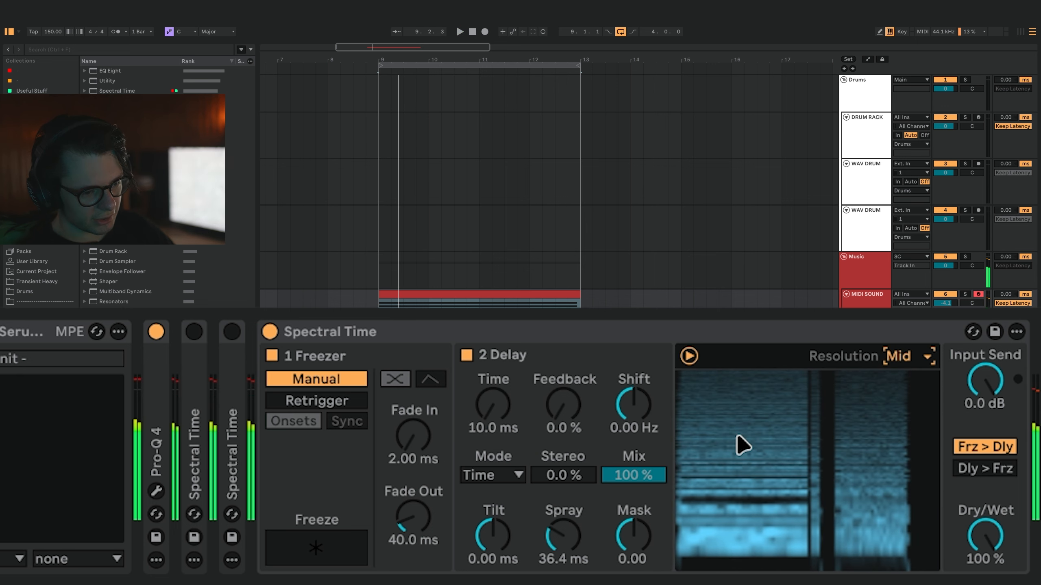
# - Play the chord with Feedback at 55 %, reset it to 0.0 %, and raise it to 58 % and 53 % for comparison
pyautogui.press('space')
pyautogui.moveTo(563, 405); pyautogui.dragTo(563, 387)
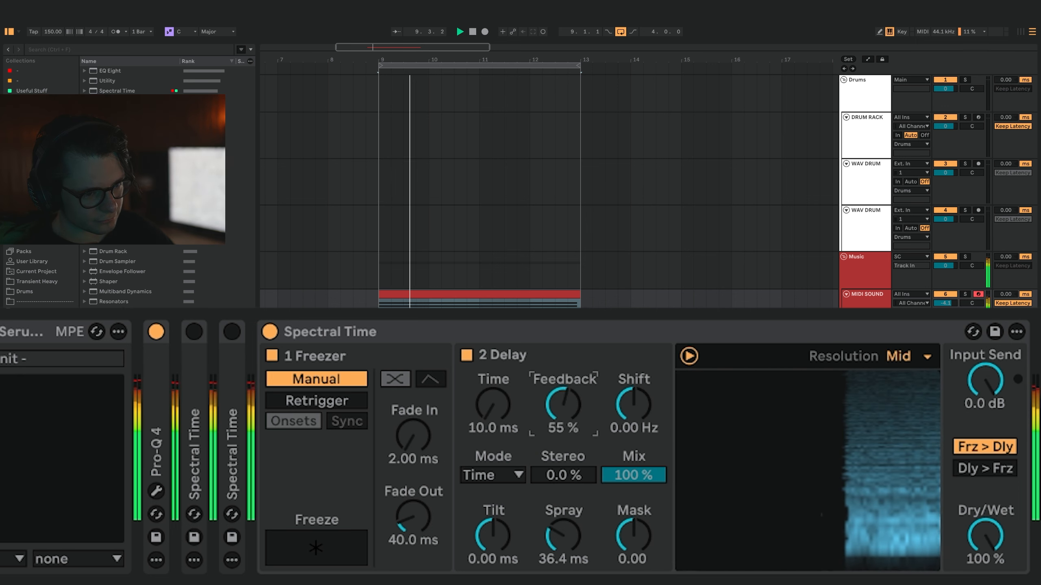
pyautogui.press('Delete')
pyautogui.press('space')
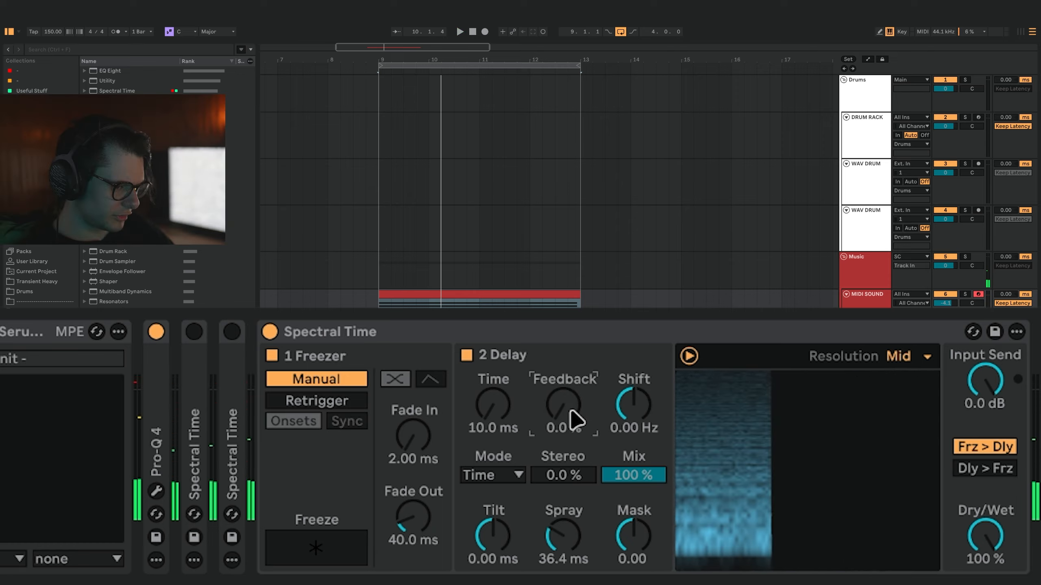
pyautogui.press('space')
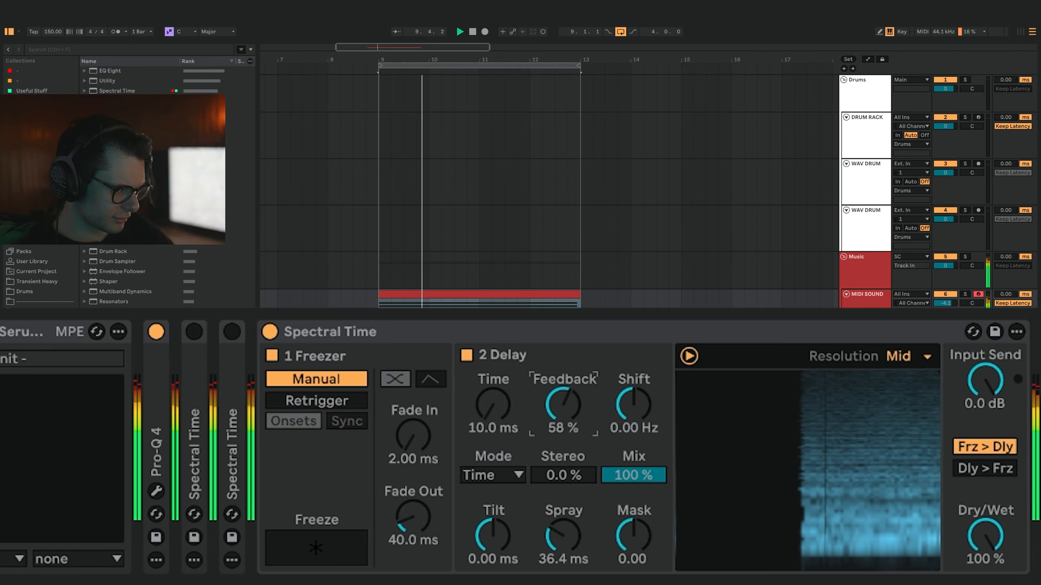
pyautogui.press('space')
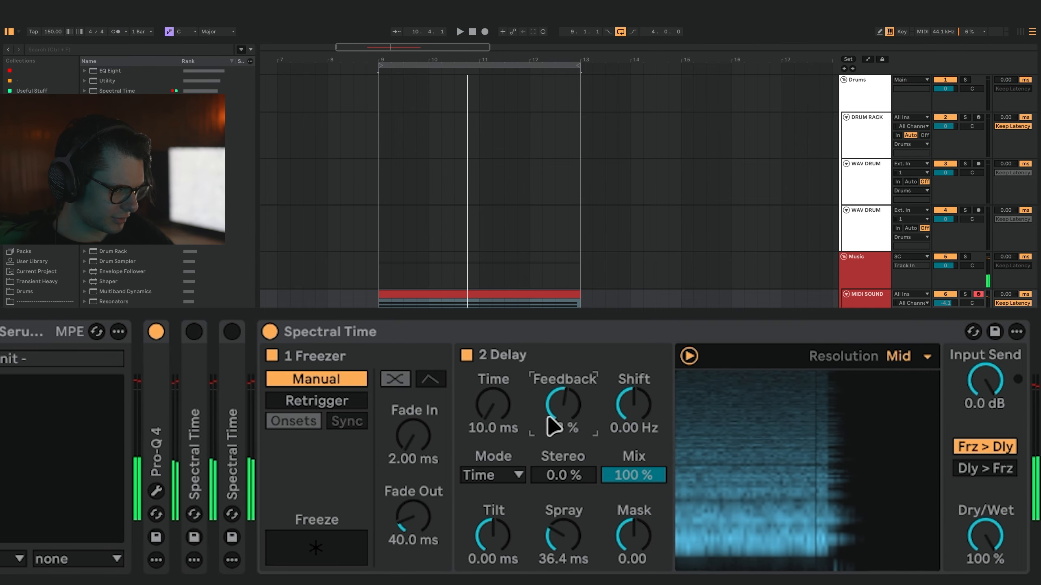
# - Try a delay Time of about 20.4 ms while playing the chord with 53 % Feedback
pyautogui.press('space')
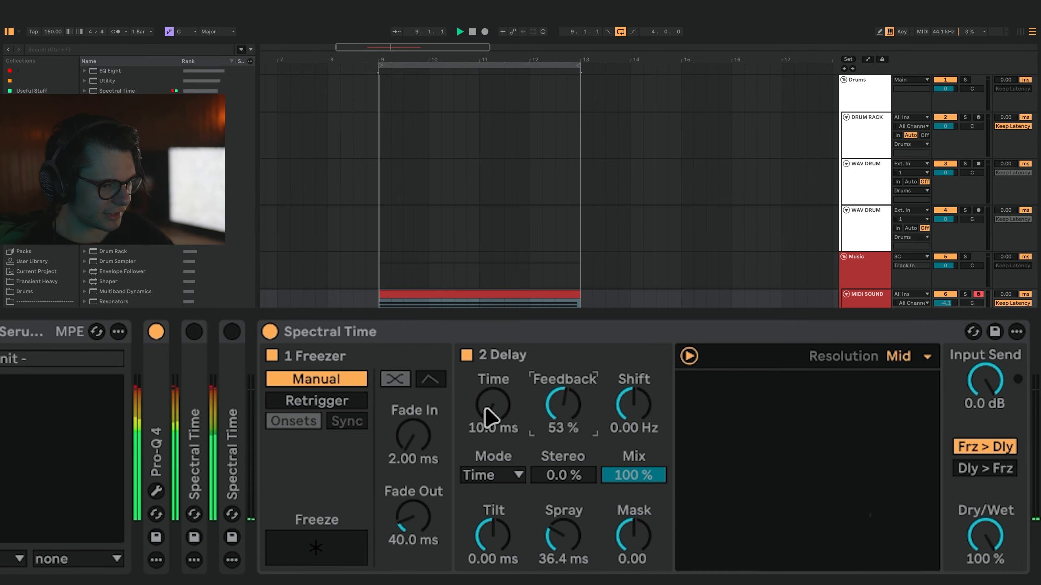
pyautogui.click(485, 409)
pyautogui.moveTo(485, 409); pyautogui.dragTo(490, 418)
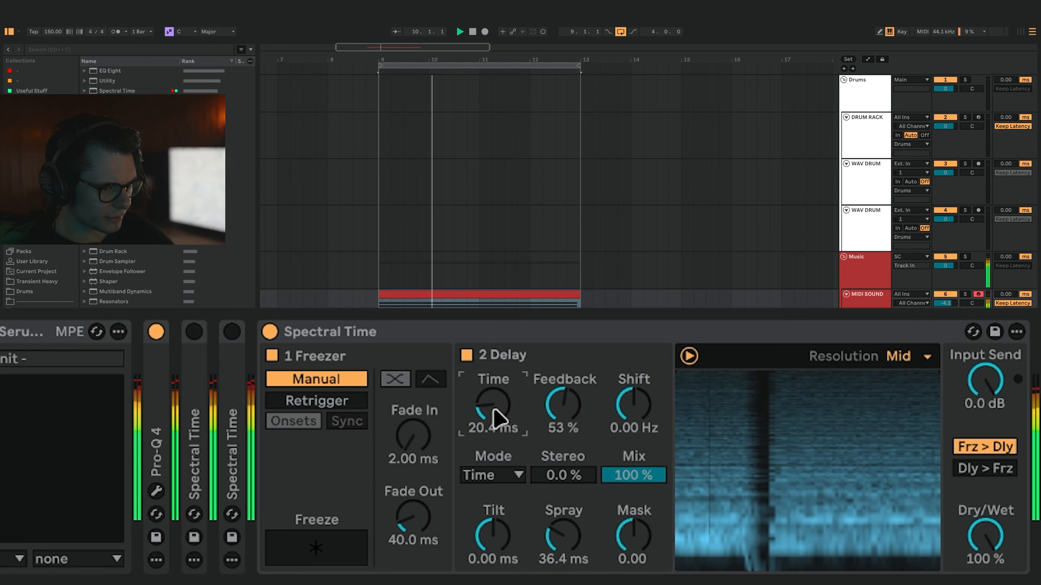
pyautogui.press('space')
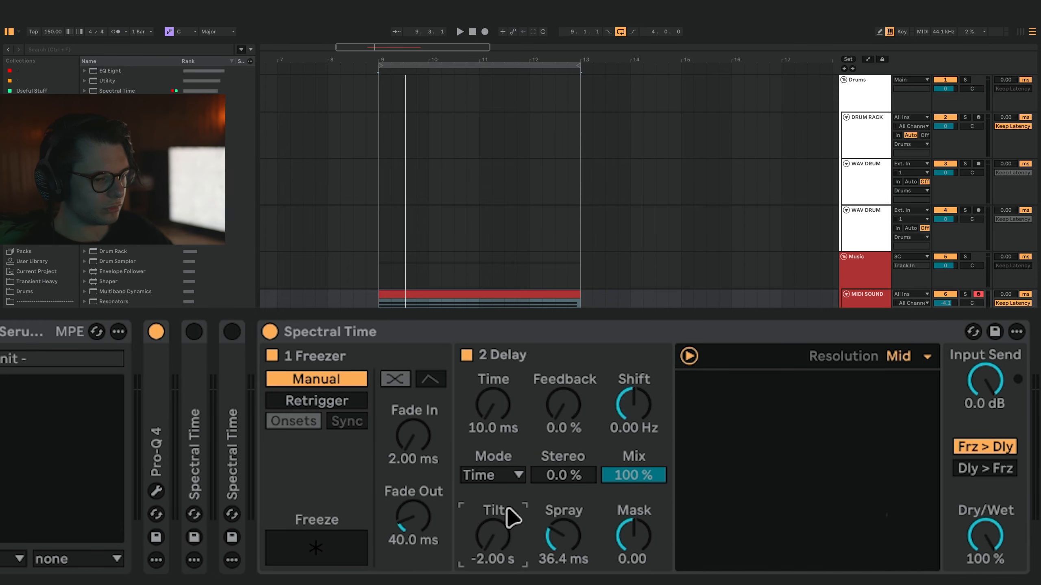
# - Apply Legato to all notes of the MIDI SOUND chord clip during playback, and return to the track's device chain
pyautogui.press('space')
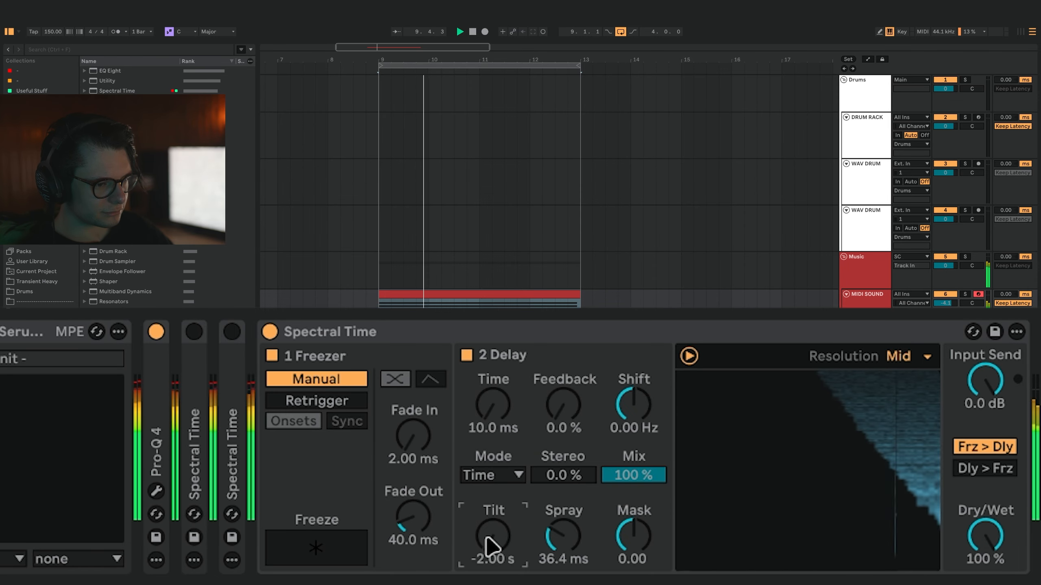
pyautogui.doubleClick(572, 301)
pyautogui.click(778, 400)
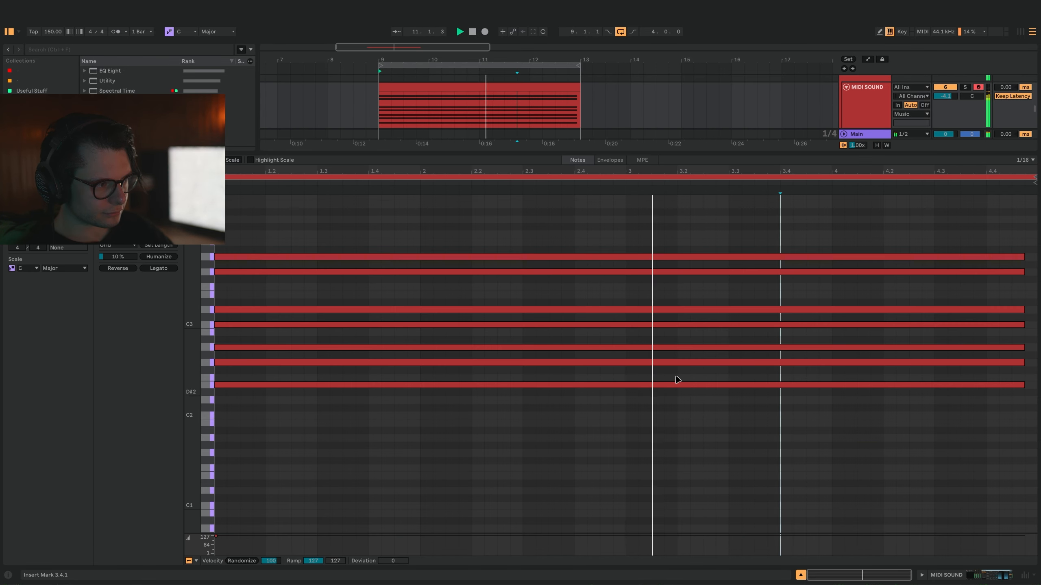
pyautogui.hotkey('ctrl', 'a')
pyautogui.click(159, 269)
pyautogui.hotkey('shift', 'Tab')
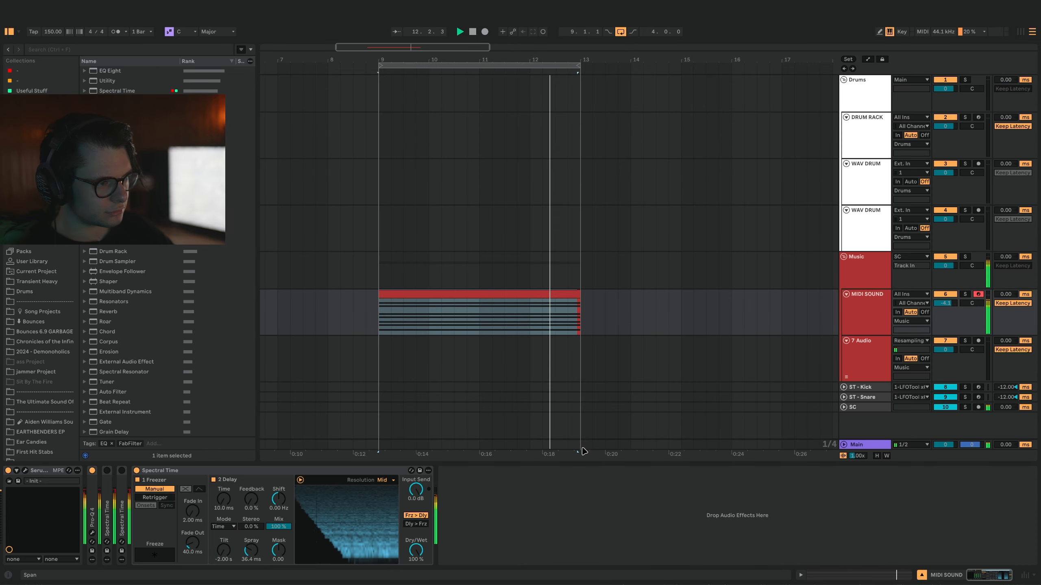
pyautogui.click(492, 306)
pyautogui.click(552, 295)
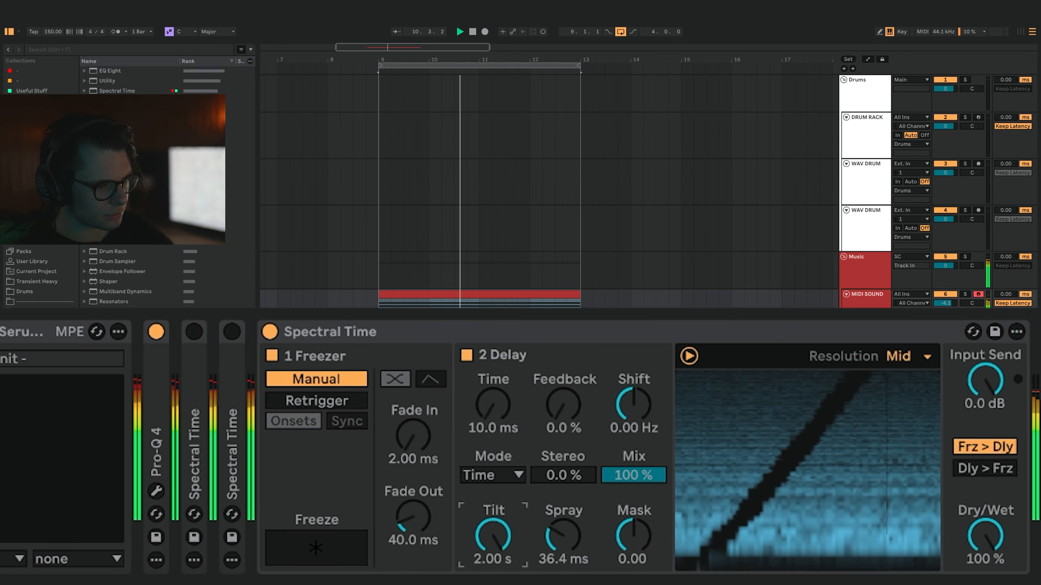
# - Set the Mask to -0.75 with Tilt at 642 ms, auditioning the chord with looping off and on
pyautogui.moveTo(633, 533); pyautogui.dragTo(629, 562)
pyautogui.press('space')
pyautogui.hotkey('ctrl', 'l')
pyautogui.press('space')
pyautogui.press('space')
pyautogui.hotkey('ctrl', 'l')
pyautogui.press('space')
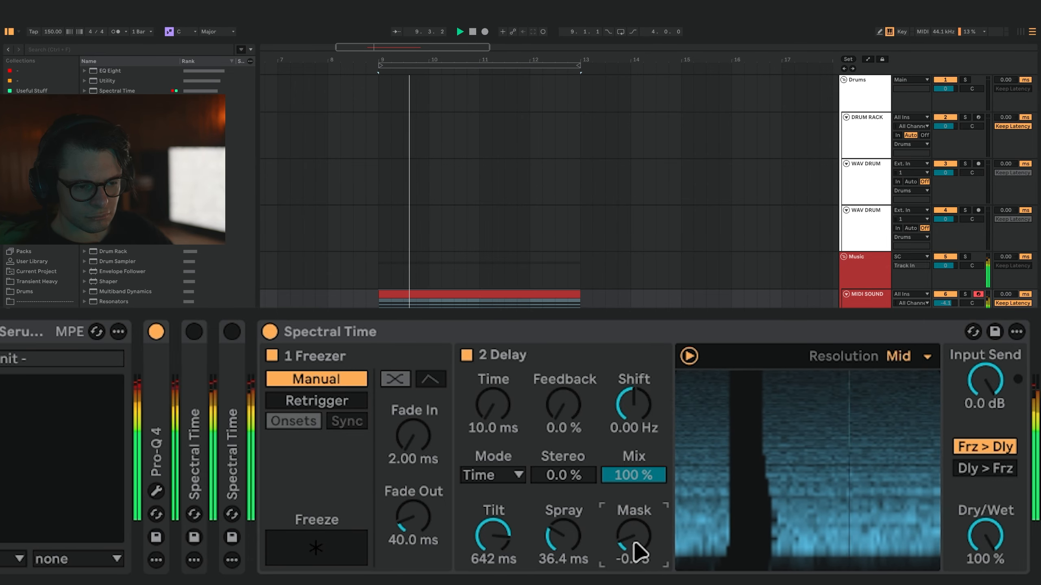
pyautogui.hotkey('ctrl', 'l')
pyautogui.press('space')
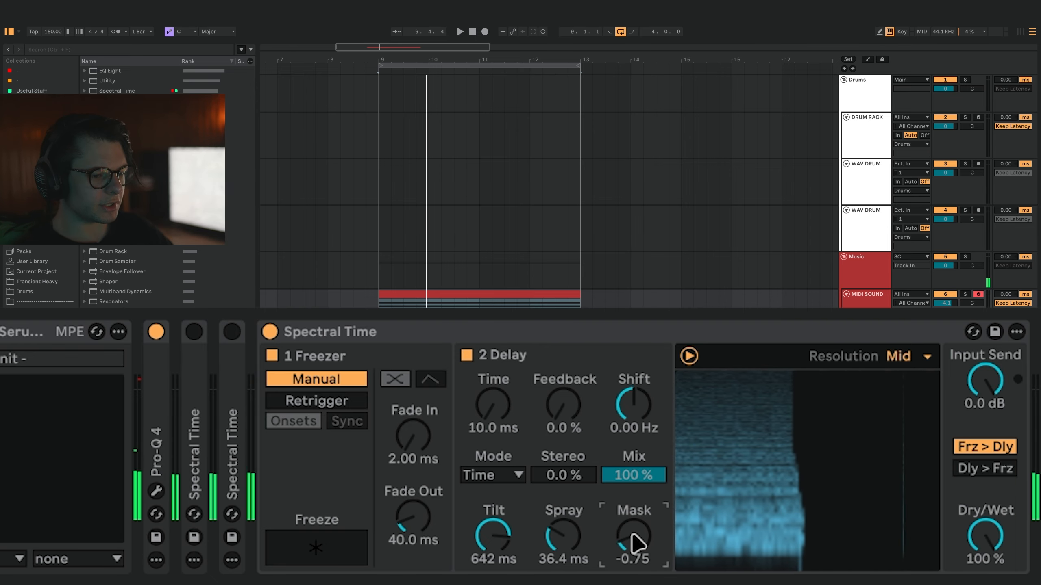
# - Collapse the current Spectral Time, add a new one at the end of the chain, and set its Tilt to 2.00 s
pyautogui.doubleClick(462, 333)
pyautogui.click(477, 471)
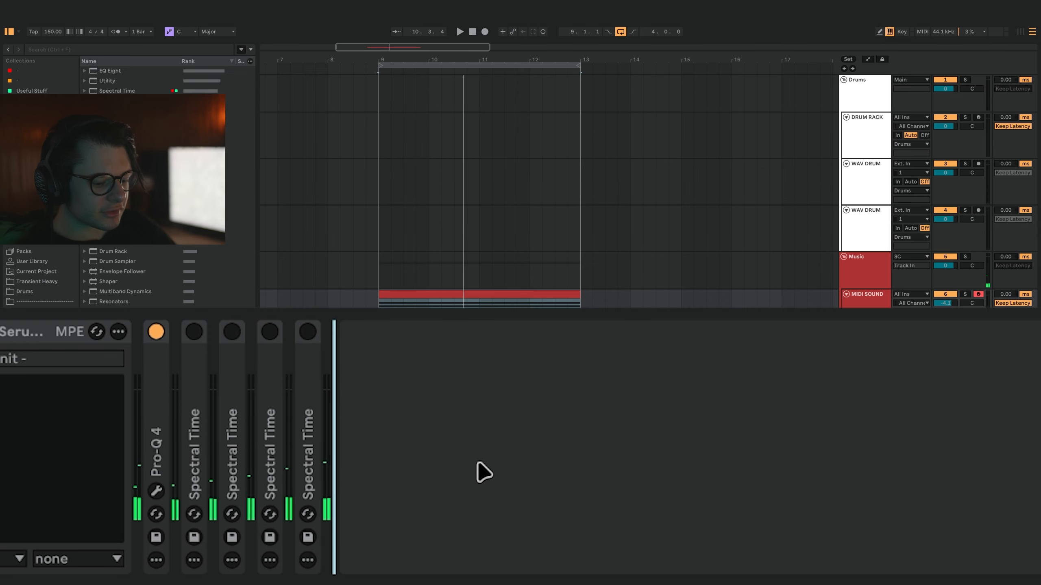
pyautogui.hotkey('ctrl', 'f')
pyautogui.write('Spectral Time')
pyautogui.press('Return')
pyautogui.moveTo(493, 540); pyautogui.dragTo(518, 403)
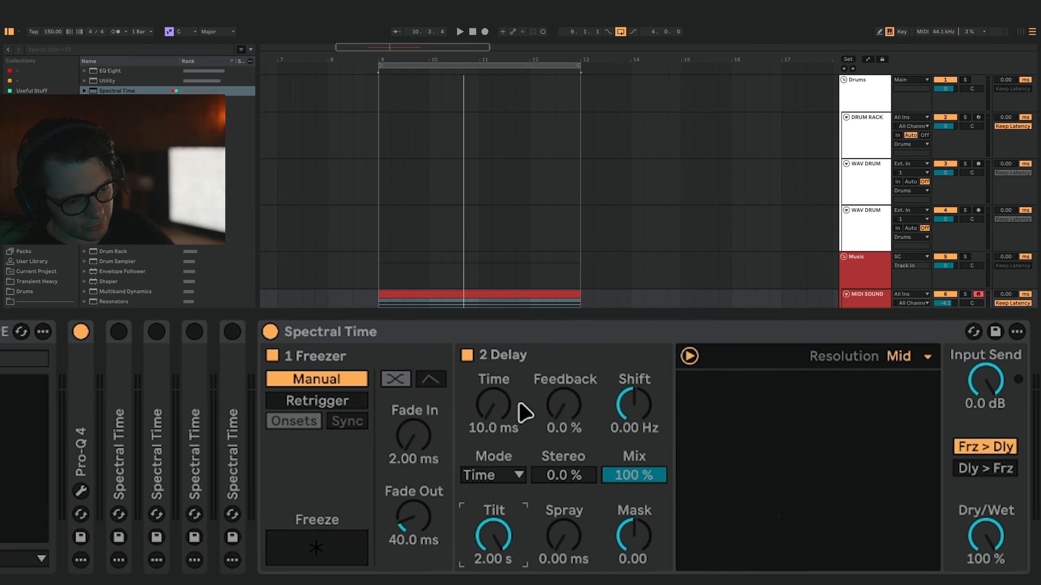
# - Duplicate the new Spectral Time repeatedly during playback and try Low Resolution on the first one
pyautogui.press('space')
pyautogui.hotkey('ctrl', 'd')
pyautogui.hotkey('ctrl', 'd')
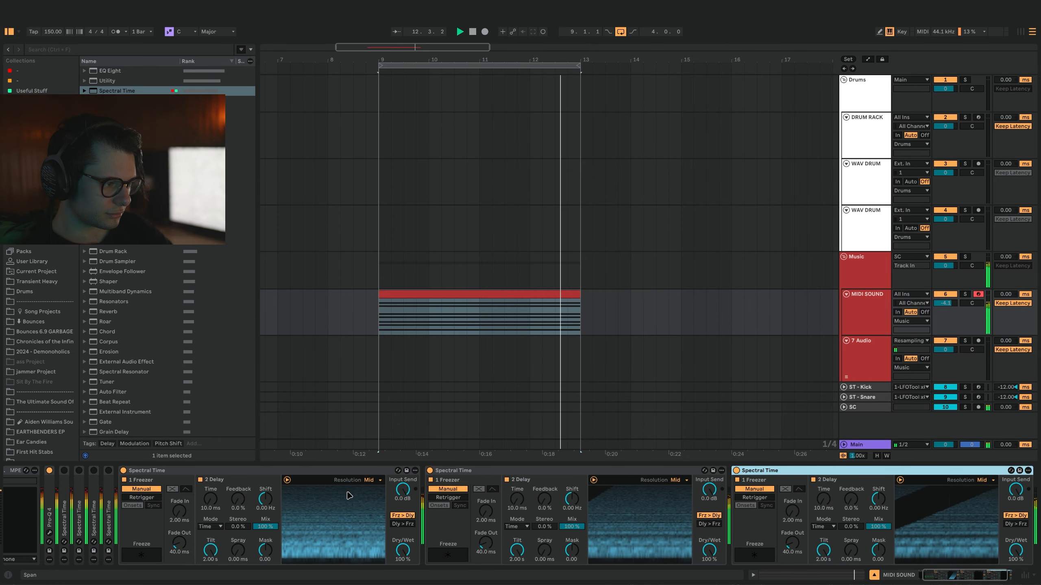
pyautogui.click(369, 480)
pyautogui.click(369, 488)
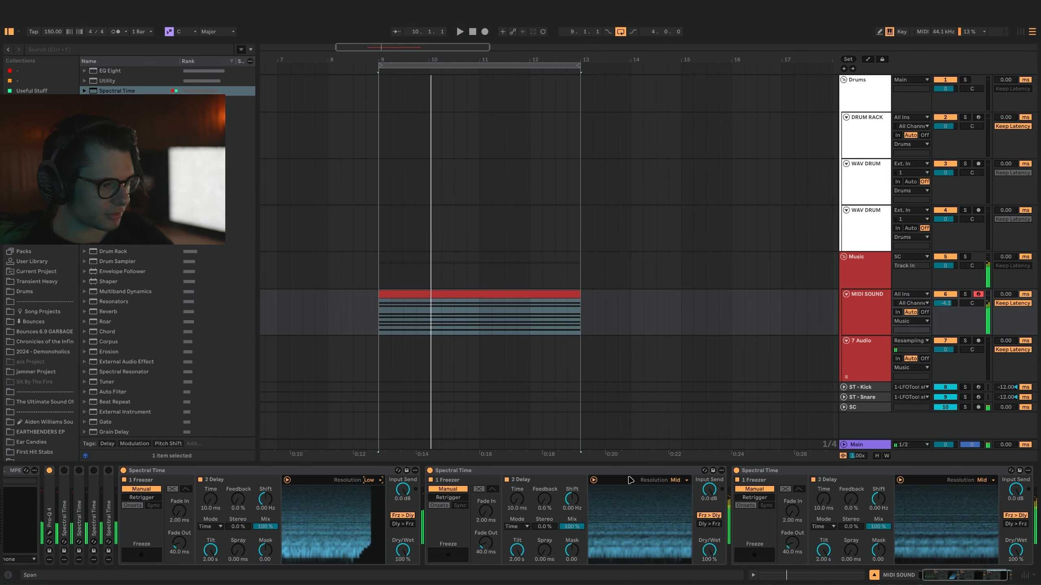
pyautogui.click(678, 480)
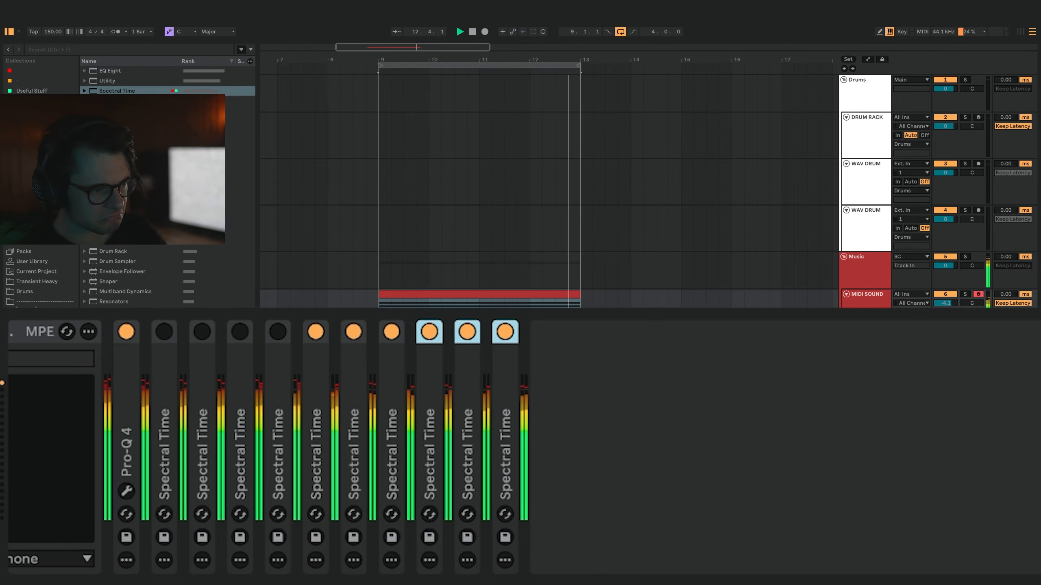
pyautogui.press('space')
# - Set the Resolution to Low and toggle Freeze during playback with Tilt at 2.00 s and Mask at -0.35
pyautogui.click(677, 420)
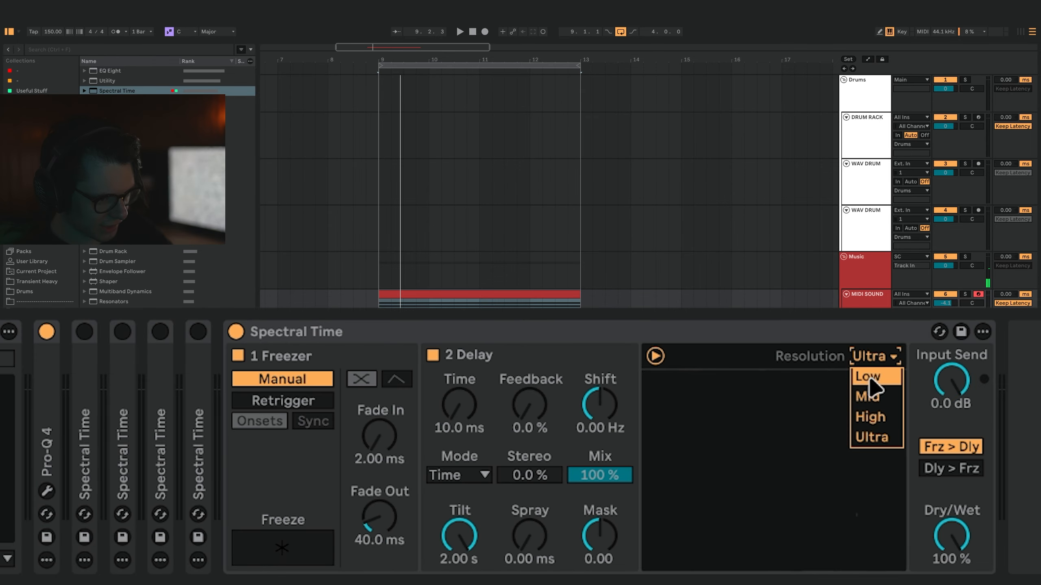
pyautogui.click(871, 374)
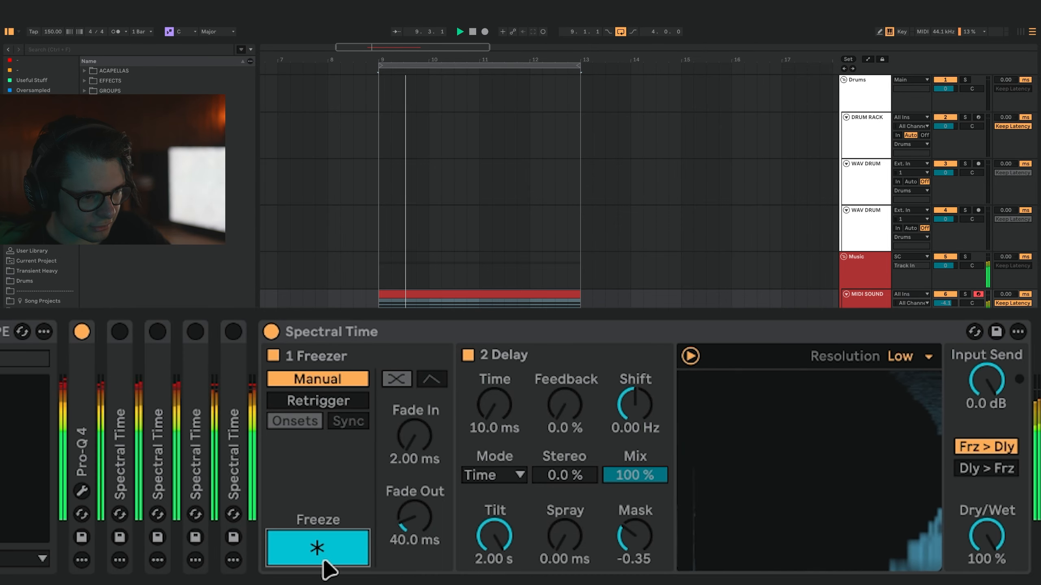
pyautogui.click(319, 548)
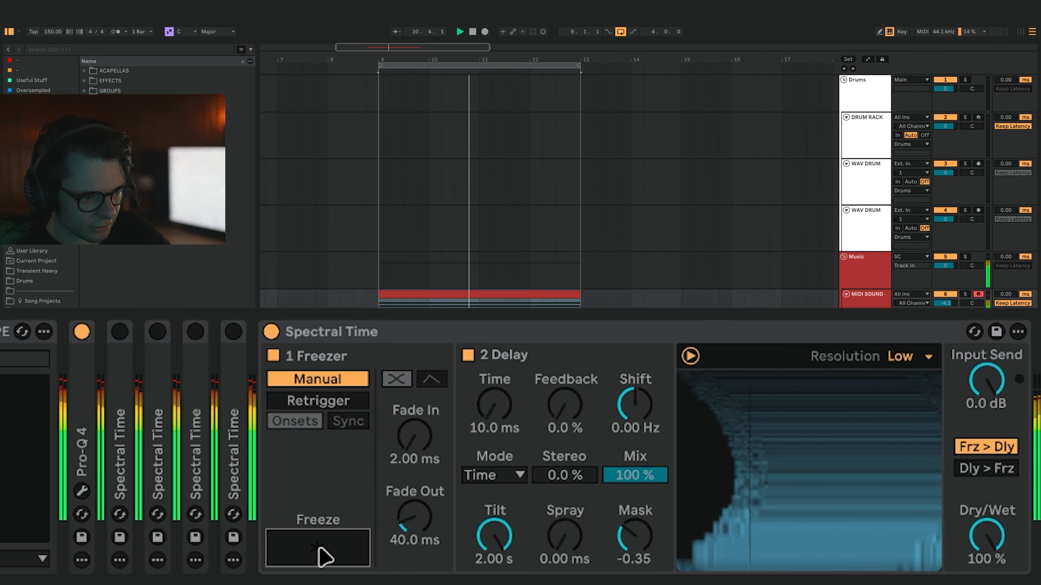
pyautogui.click(319, 549)
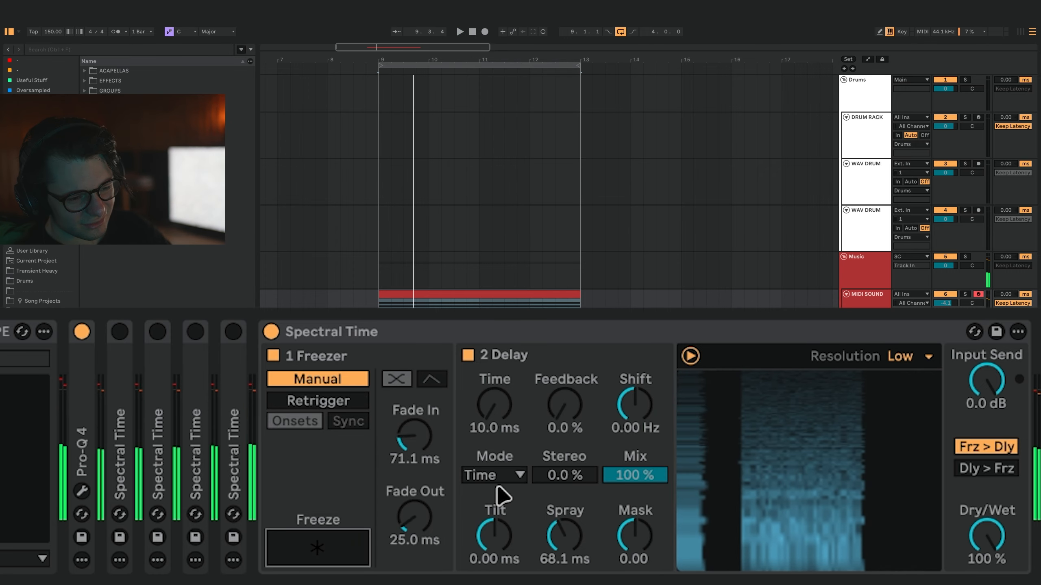
# - Set the Spray to 0.00 ms and the Resolution to Ultra, and freeze the chord during playback
pyautogui.moveTo(565, 537); pyautogui.dragTo(565, 570)
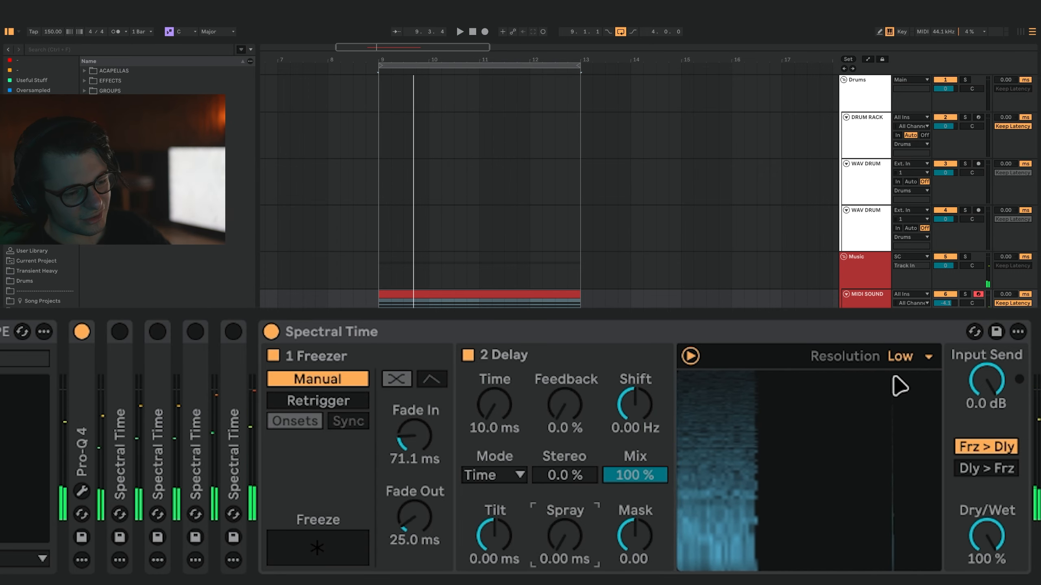
pyautogui.click(919, 362)
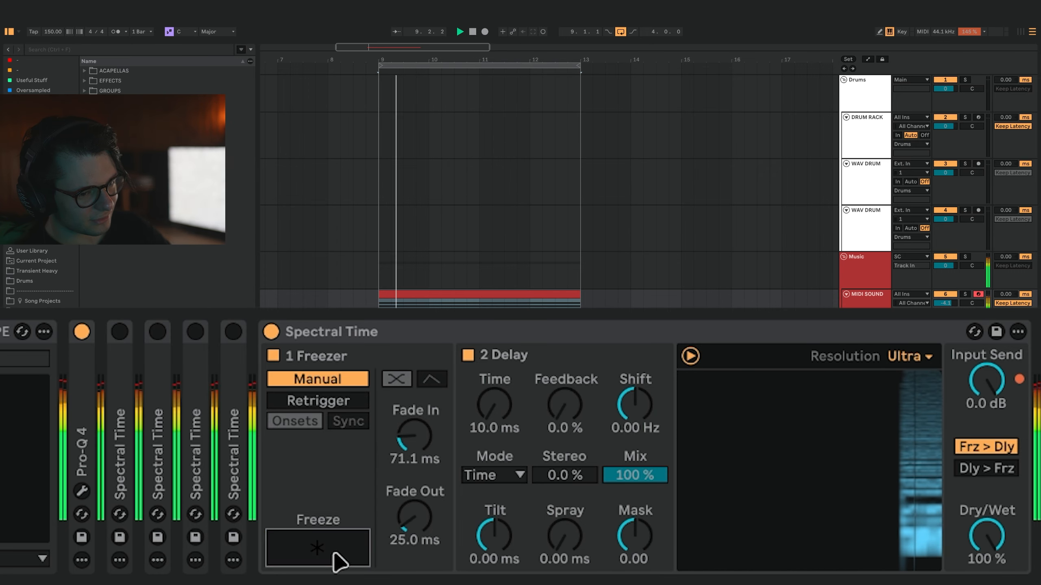
pyautogui.click(339, 563)
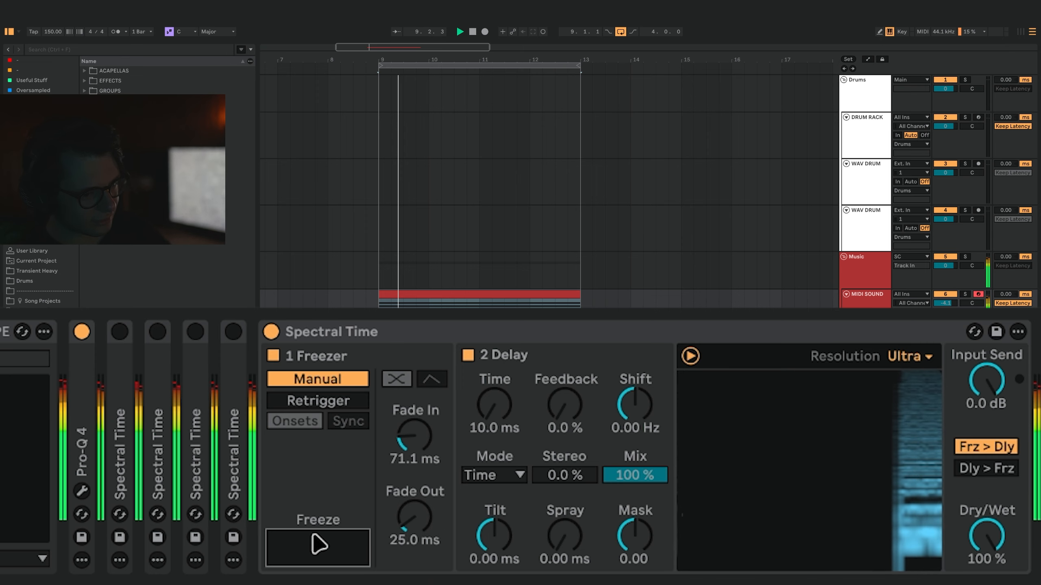
# - Set the Resolution to High, freeze the playing chord, and stop playback
pyautogui.click(912, 355)
pyautogui.click(903, 416)
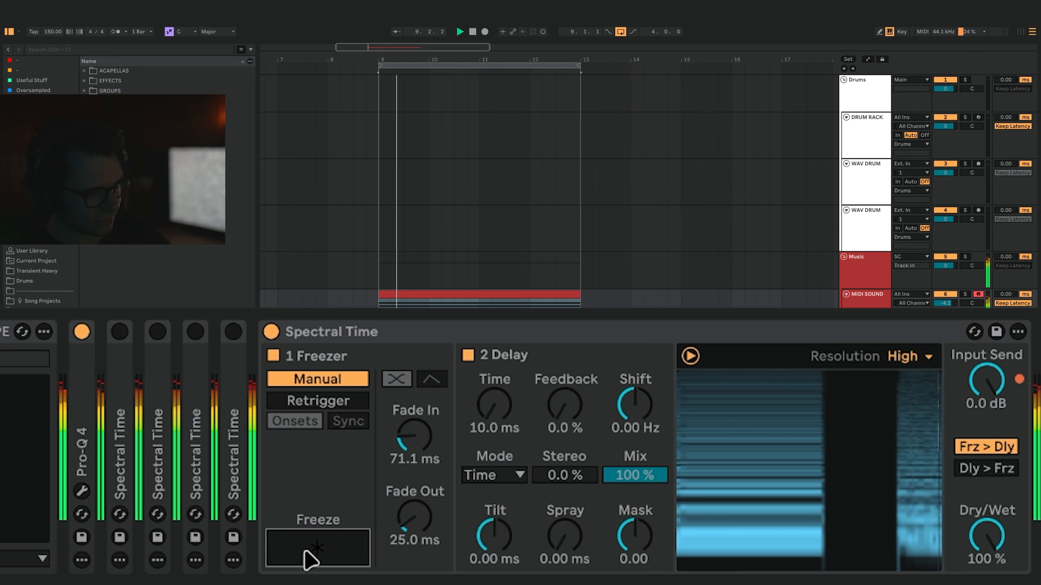
pyautogui.click(303, 552)
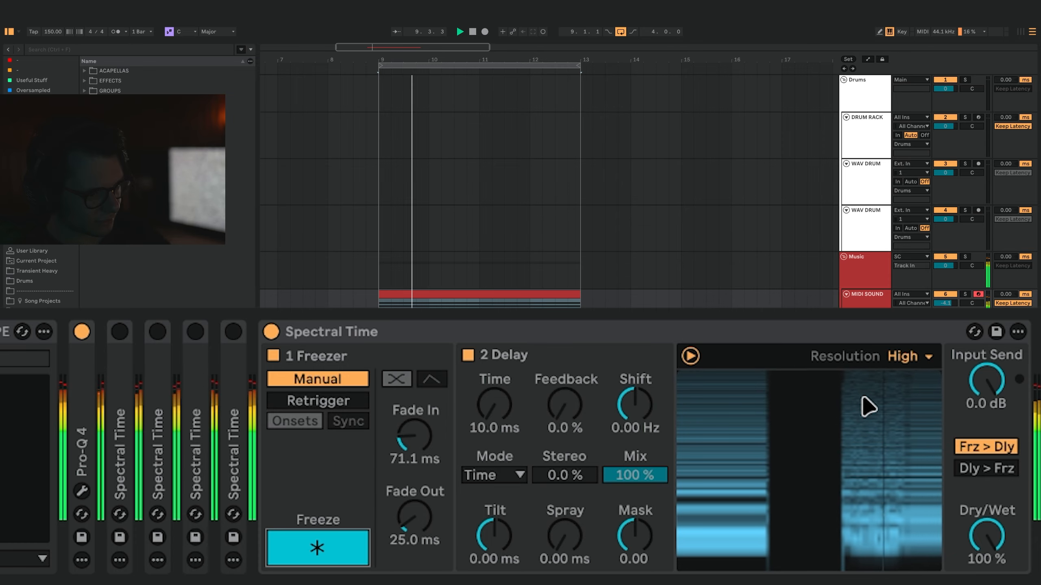
pyautogui.press('space')
# - Try a lower Tilt and reset it to 0.00 ms, and lower the Mask
pyautogui.moveTo(497, 535); pyautogui.dragTo(497, 550)
pyautogui.doubleClick(497, 535)
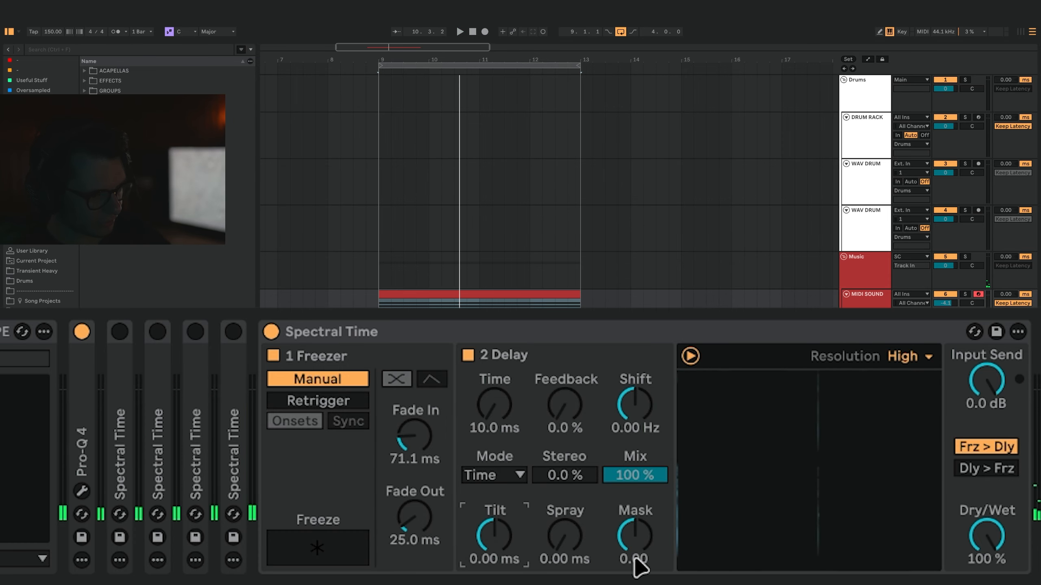
pyautogui.moveTo(634, 559); pyautogui.dragTo(634, 578)
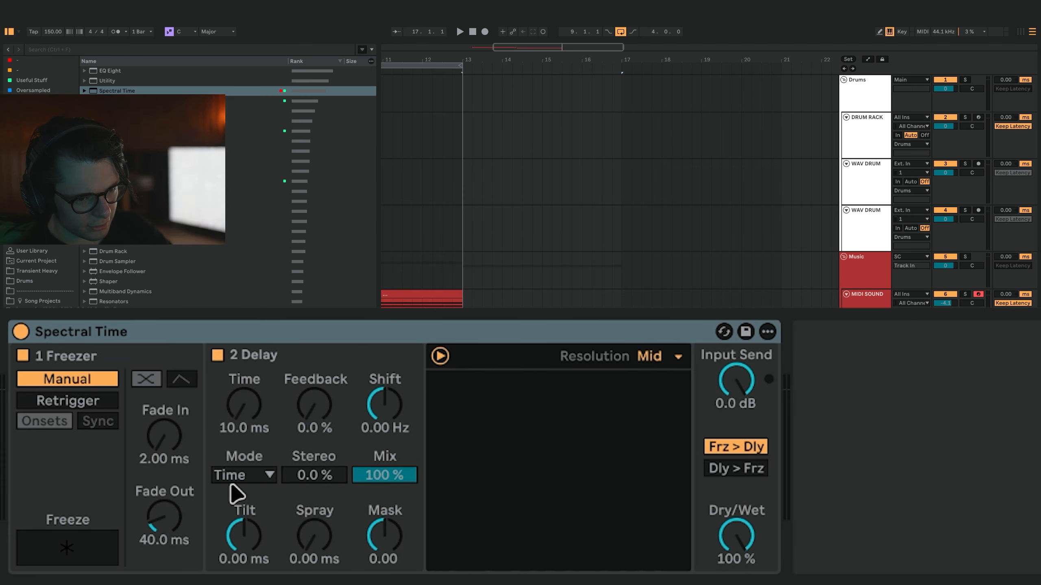
# - Play the drum loop and toggle Freeze on and off repeatedly with Tilt, Spray and Mask at zero
pyautogui.scroll(5, 464, 306)
pyautogui.press('space')
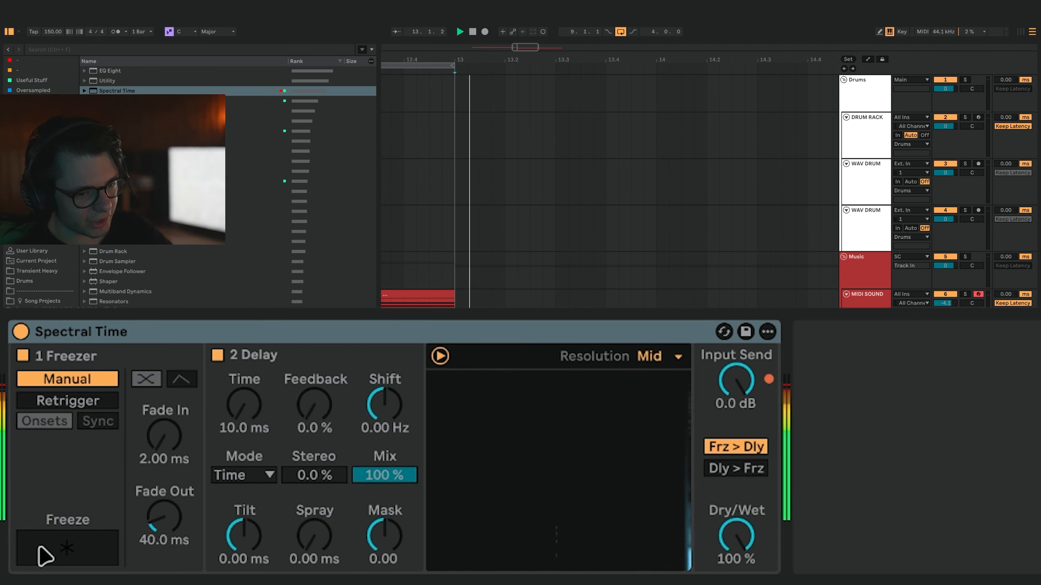
pyautogui.click(41, 548)
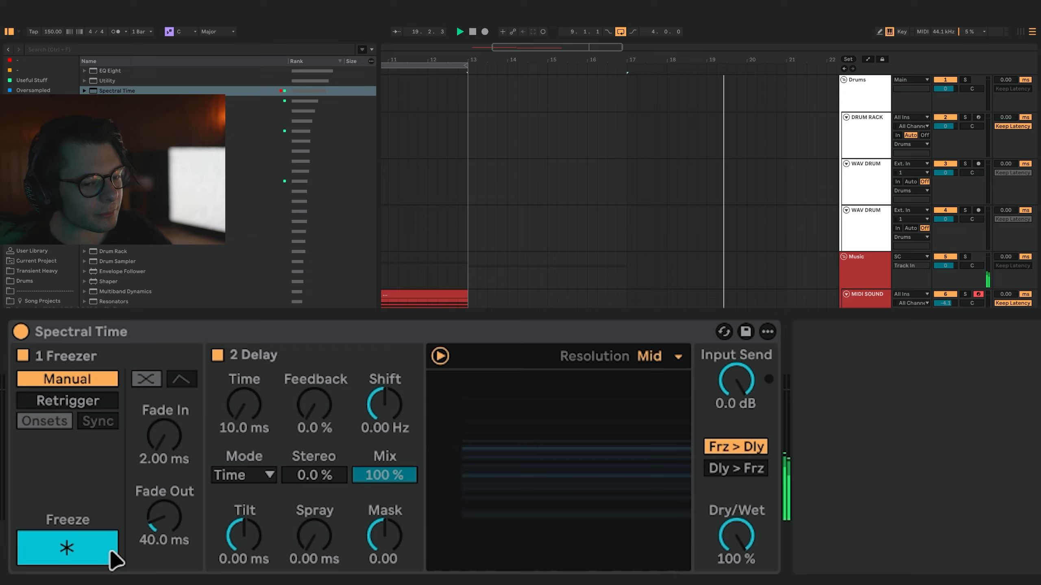
pyautogui.click(70, 551)
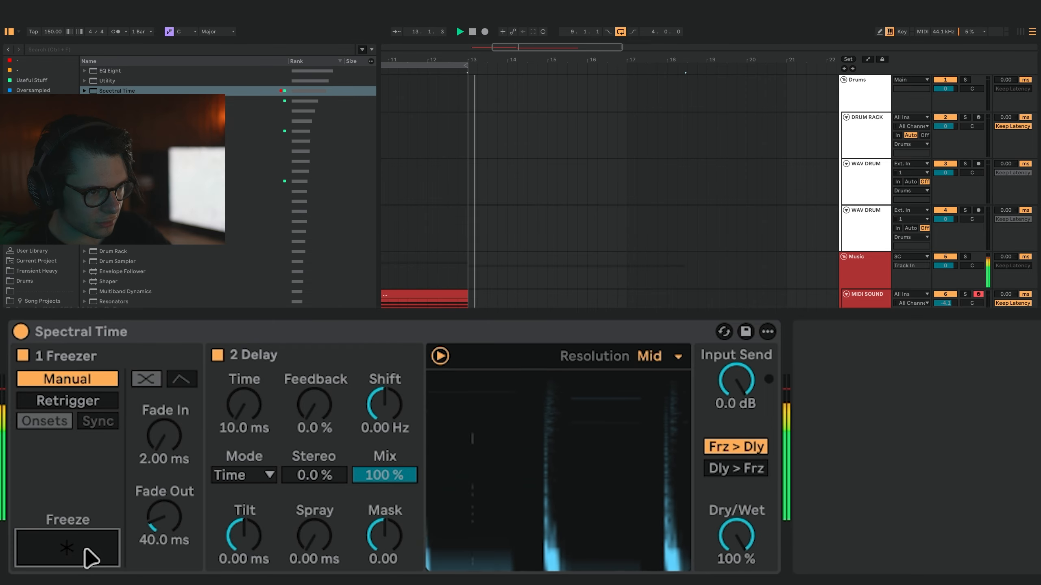
pyautogui.click(89, 555)
pyautogui.click(89, 556)
pyautogui.click(89, 556)
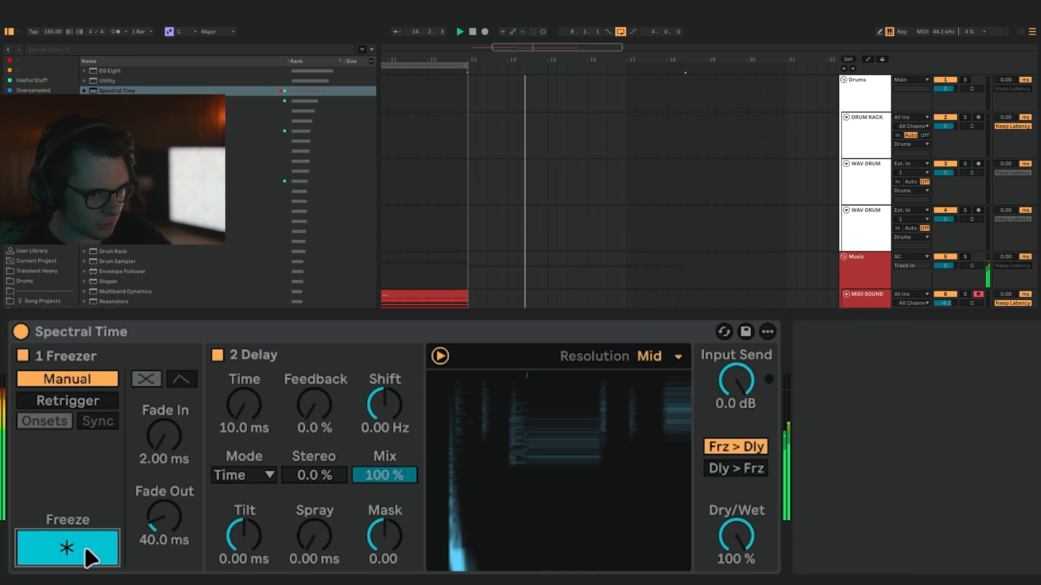
pyautogui.click(89, 557)
# - Toggle Freeze during playback with Spray at 47.3 ms and 38.3 ms, reset Spray to 0.00 ms, and stop with Freeze on
pyautogui.click(66, 550)
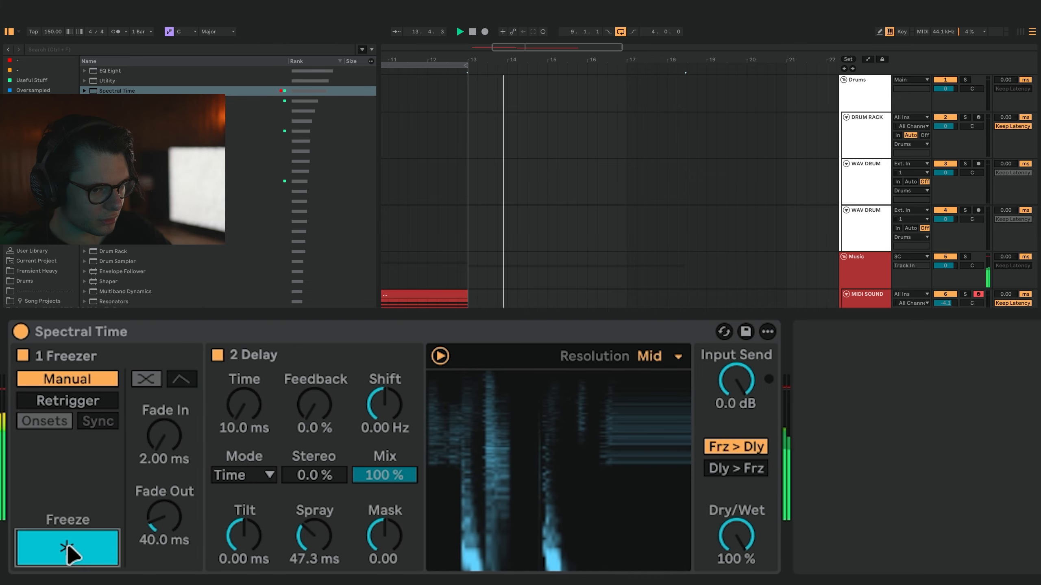
pyautogui.click(67, 552)
pyautogui.click(64, 553)
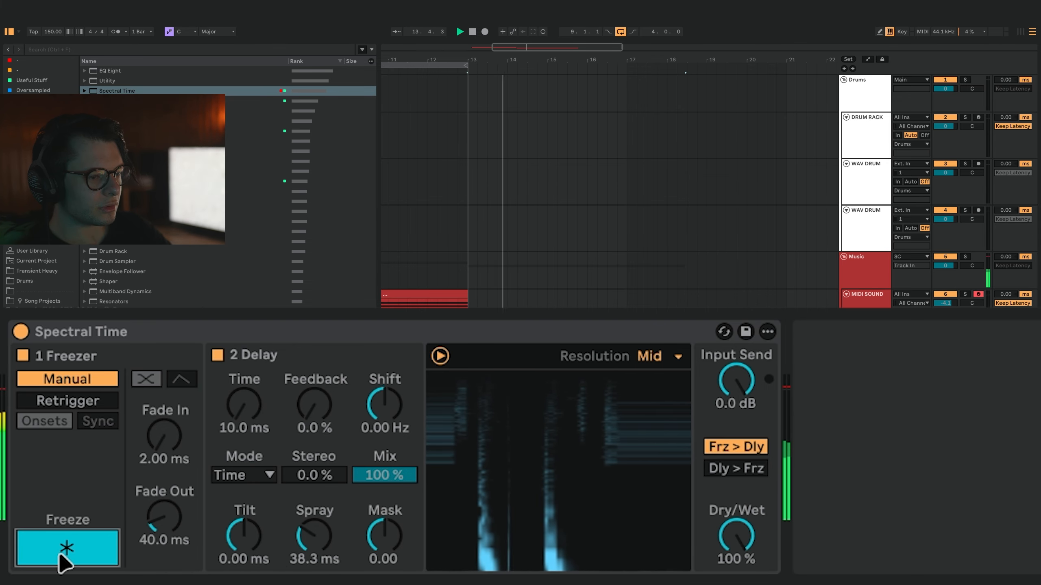
pyautogui.click(61, 557)
pyautogui.press('space')
pyautogui.click(69, 566)
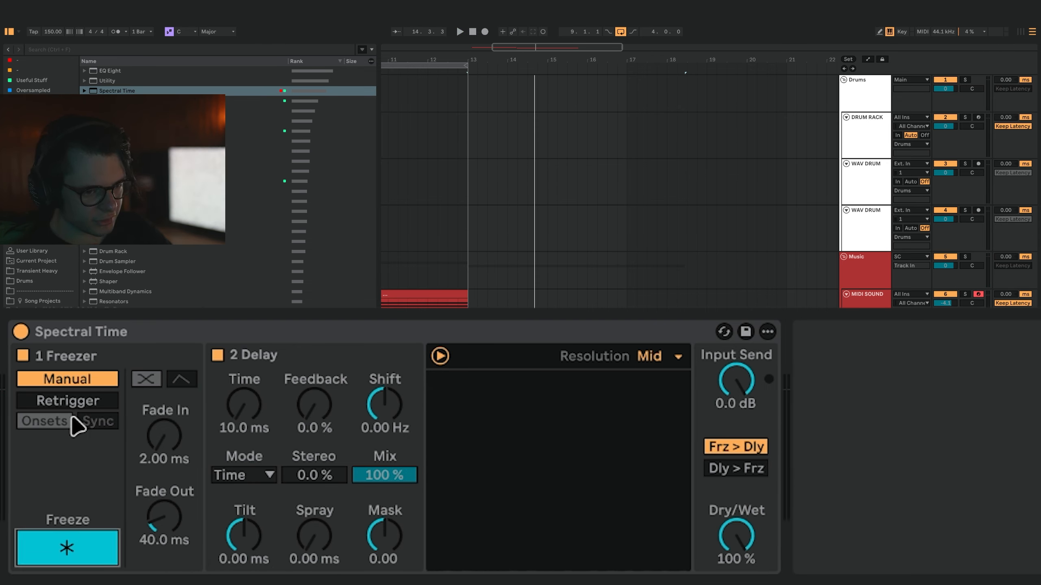
# - Switch the Freezer to Retrigger on Onsets with Sensitivity at 100 % in crossfade mode, and audition the loop
pyautogui.click(76, 400)
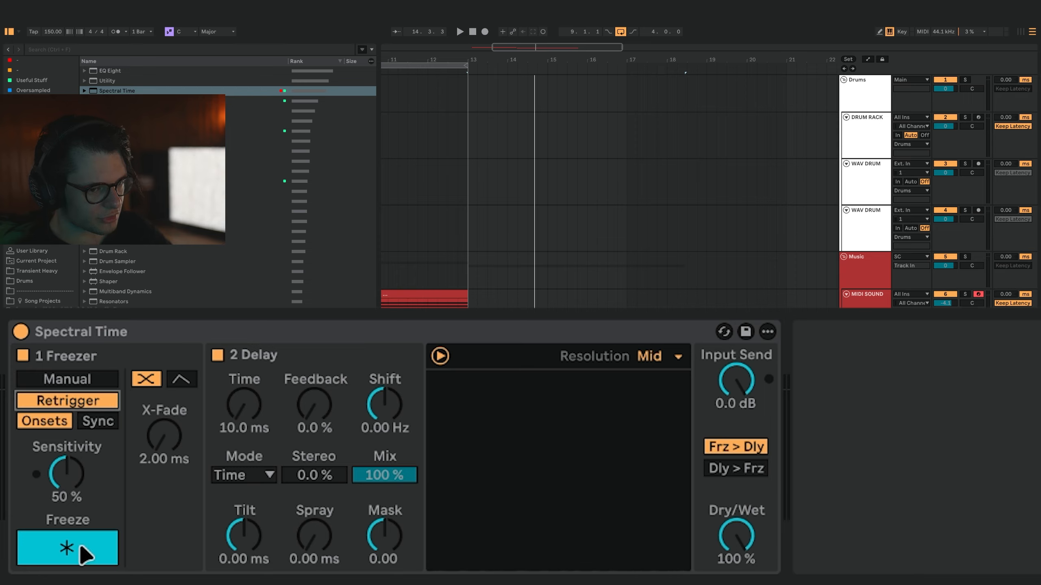
pyautogui.press('space')
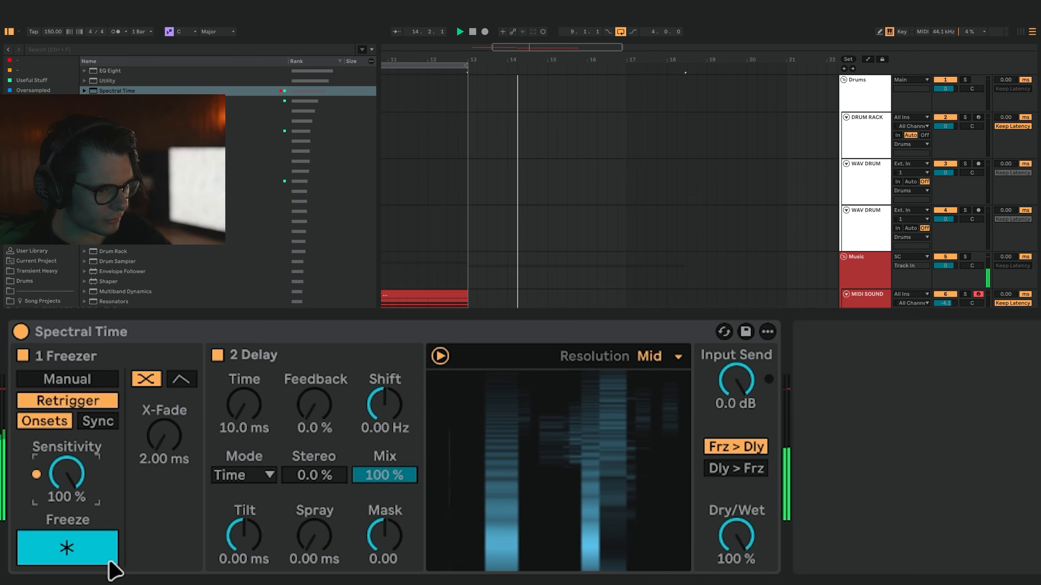
pyautogui.press('space')
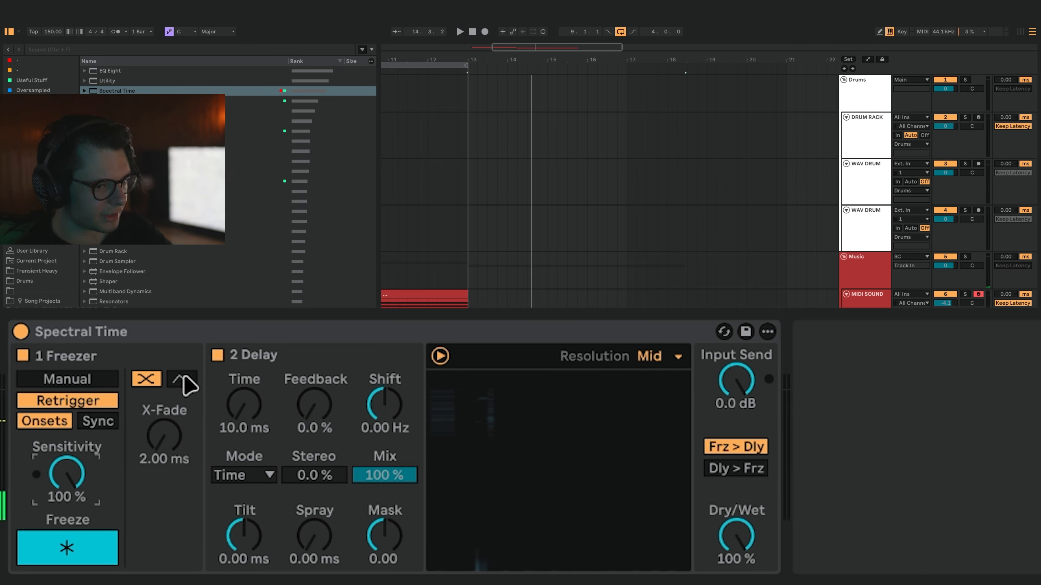
pyautogui.click(181, 380)
pyautogui.click(146, 379)
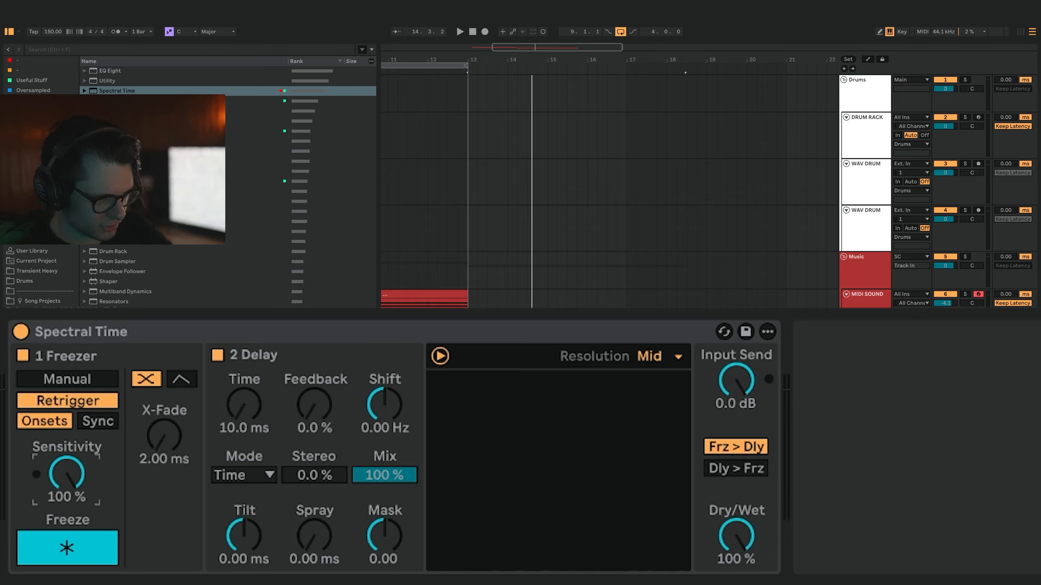
# - Audition the loop with Sensitivity at 94 % and Dry/Wet at 0.0 %, and restore both to 100 %
pyautogui.press('space')
pyautogui.moveTo(75, 465); pyautogui.dragTo(74, 471)
pyautogui.click(88, 332)
pyautogui.press('0')
pyautogui.press('space')
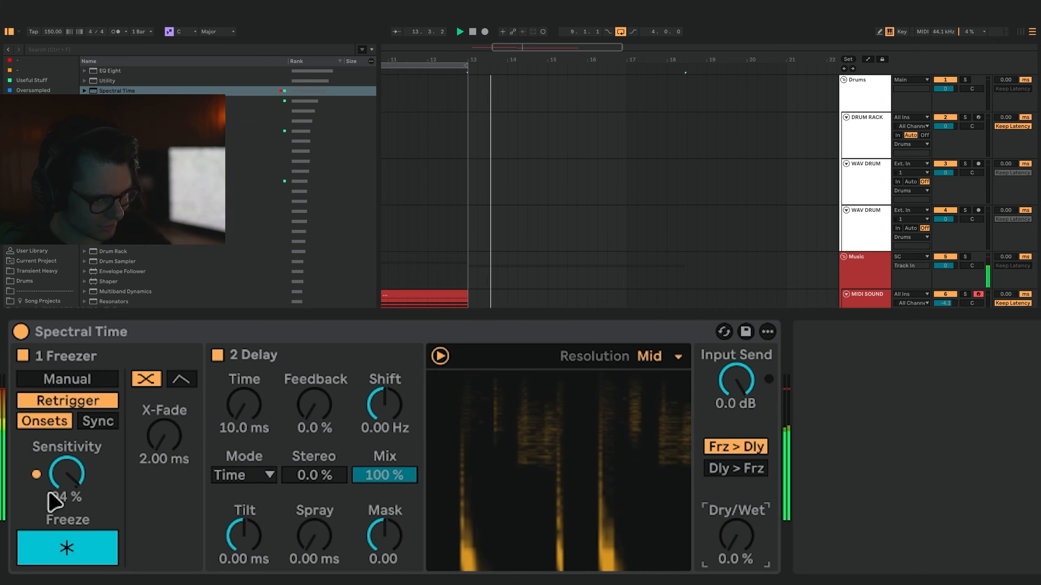
pyautogui.press('space')
pyautogui.moveTo(733, 533); pyautogui.dragTo(707, 431)
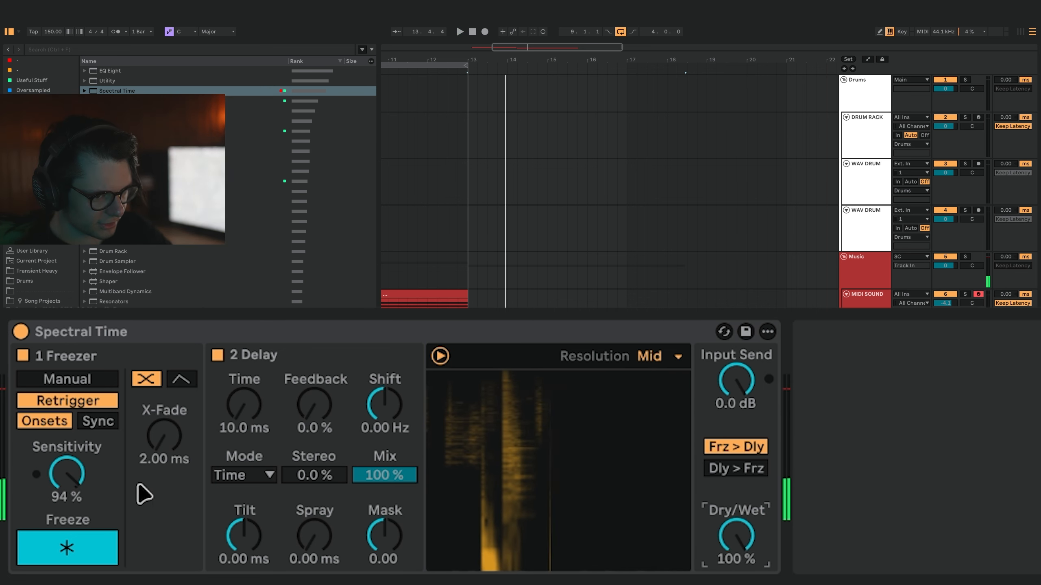
pyautogui.moveTo(69, 474); pyautogui.dragTo(76, 361)
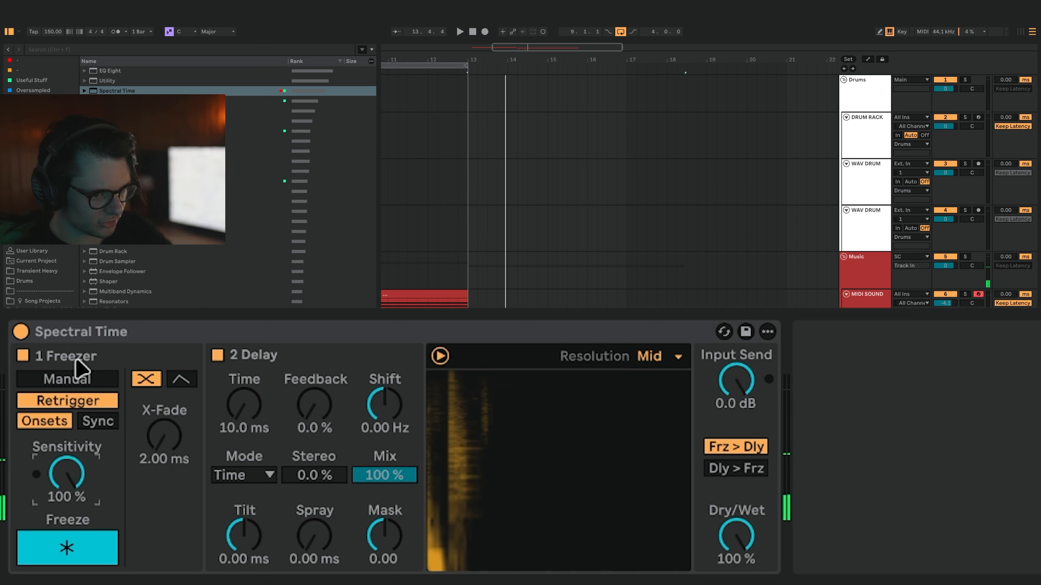
# - Switch the Freezer from crossfade to fade envelope mode and set the Fade Out to 142 ms while auditioning the loop
pyautogui.press('space')
pyautogui.click(181, 379)
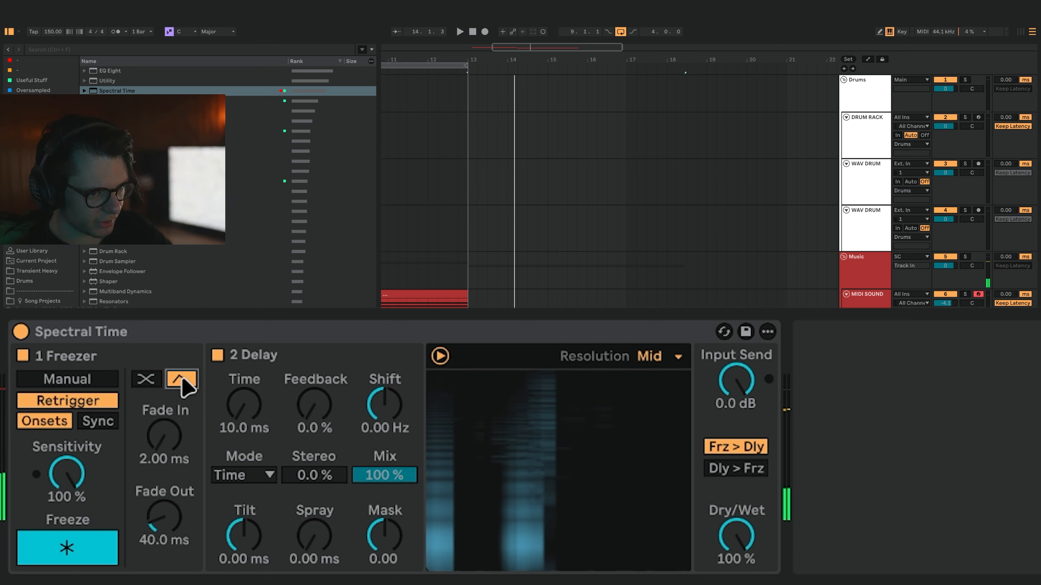
pyautogui.press('space')
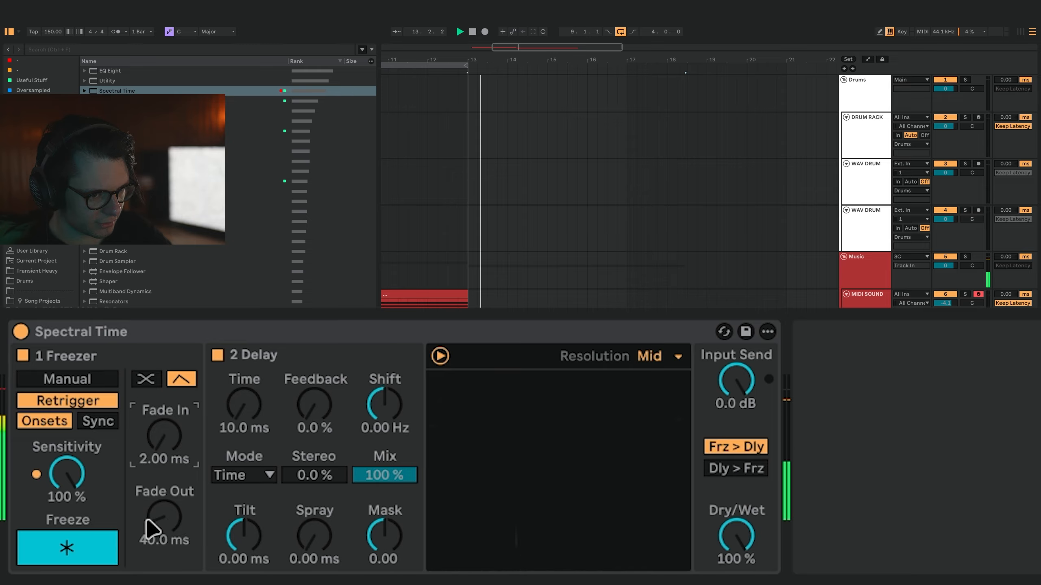
pyautogui.press('space')
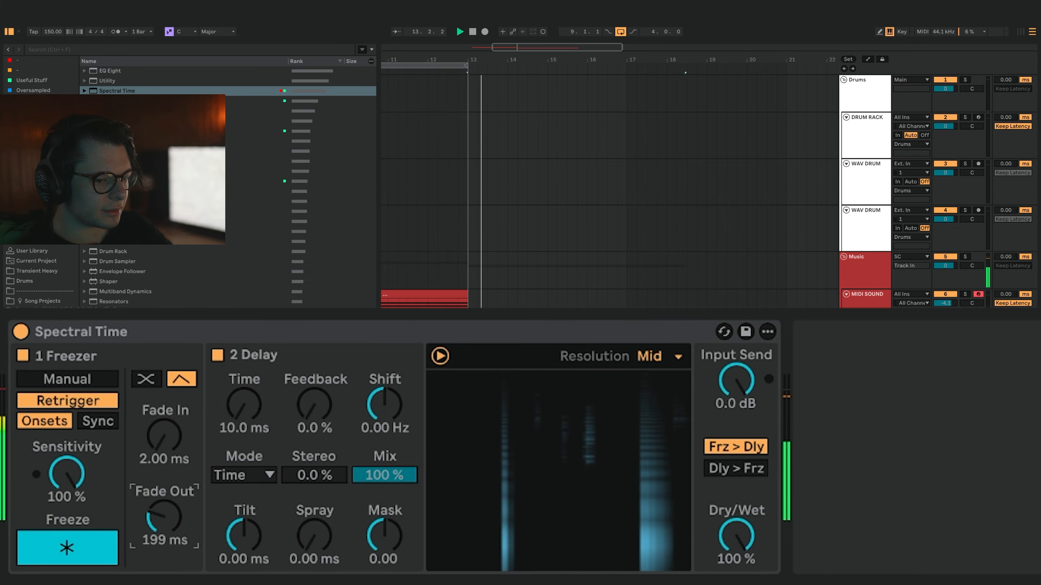
pyautogui.moveTo(164, 518)
pyautogui.mouseDown()
pyautogui.moveTo(164, 527)
pyautogui.moveTo(164, 512)
pyautogui.mouseUp()
pyautogui.press('space')
pyautogui.press('space')
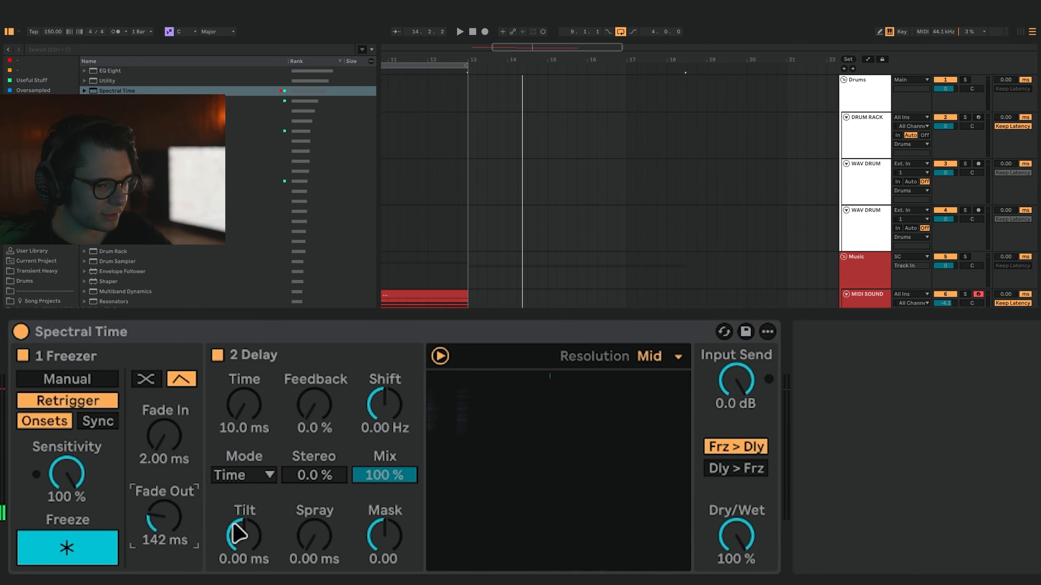
# - During playback, set the Tilt to -114 ms, Spray to 17.0 ms, Mask to 0.08 and Fade In to 255 ms
pyautogui.press('space')
pyautogui.moveTo(256, 547)
pyautogui.mouseDown()
pyautogui.moveTo(256, 562)
pyautogui.moveTo(254, 529)
pyautogui.moveTo(254, 551)
pyautogui.mouseUp()
pyautogui.press('space')
pyautogui.press('space')
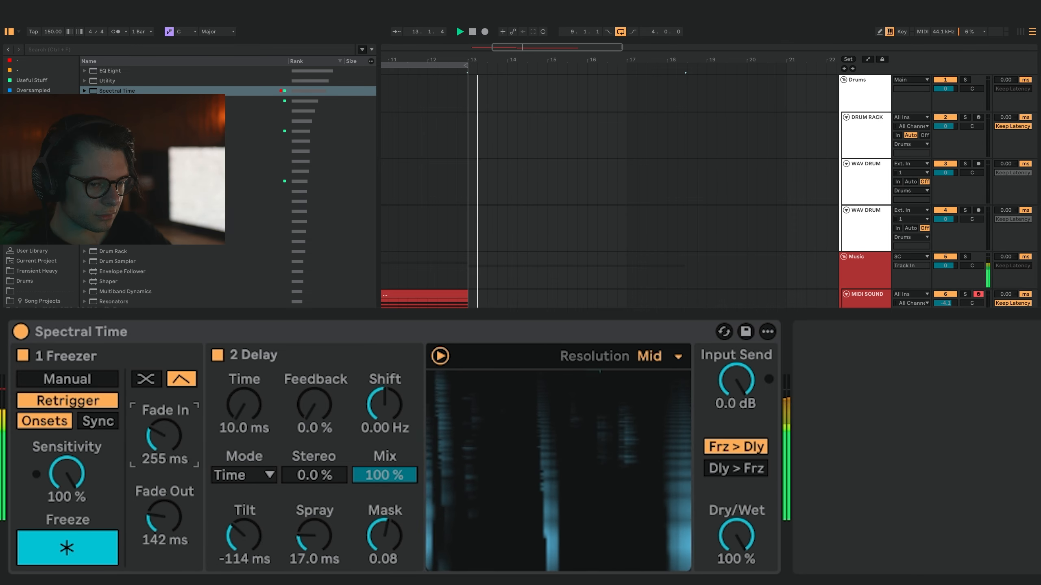
# - Set the Fade In to 2.00 ms, the Fade Out to 216 ms and the Dry/Wet to 52 % during playback
pyautogui.moveTo(160, 441); pyautogui.dragTo(151, 473)
pyautogui.press('space')
pyautogui.moveTo(176, 537); pyautogui.dragTo(174, 521)
pyautogui.press('space')
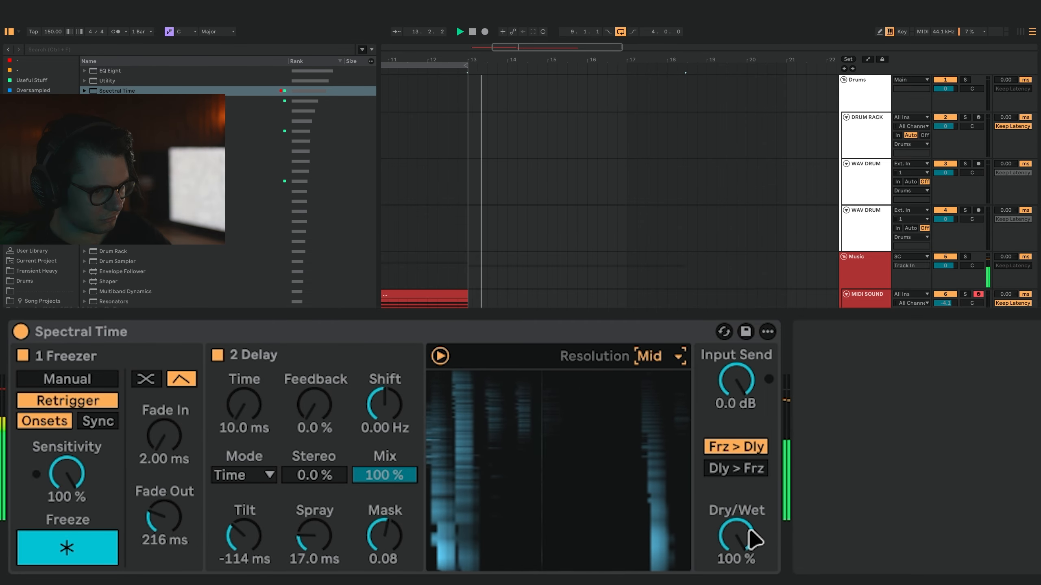
pyautogui.moveTo(748, 539); pyautogui.dragTo(745, 574)
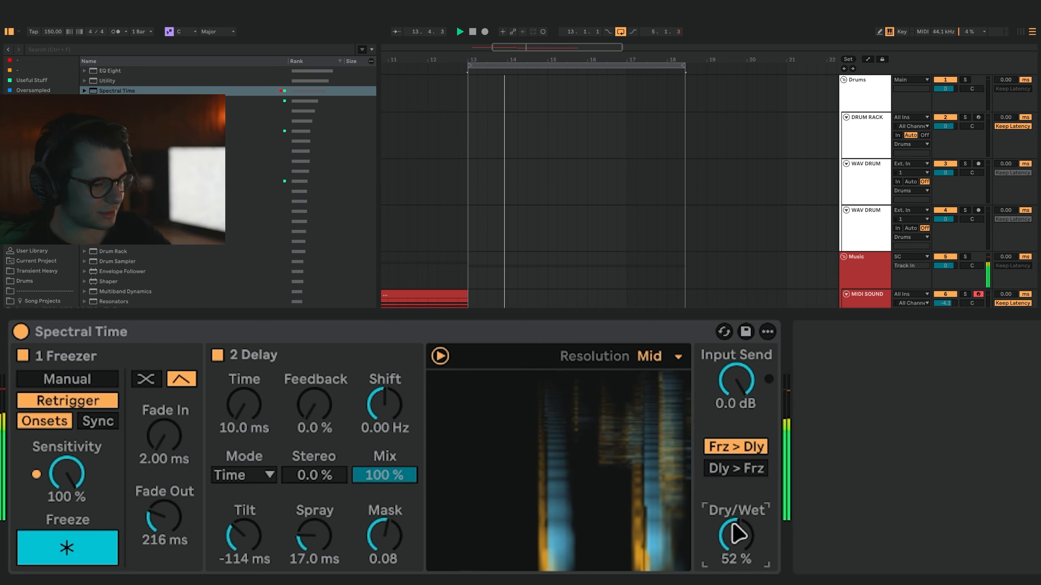
pyautogui.moveTo(736, 541); pyautogui.dragTo(736, 540)
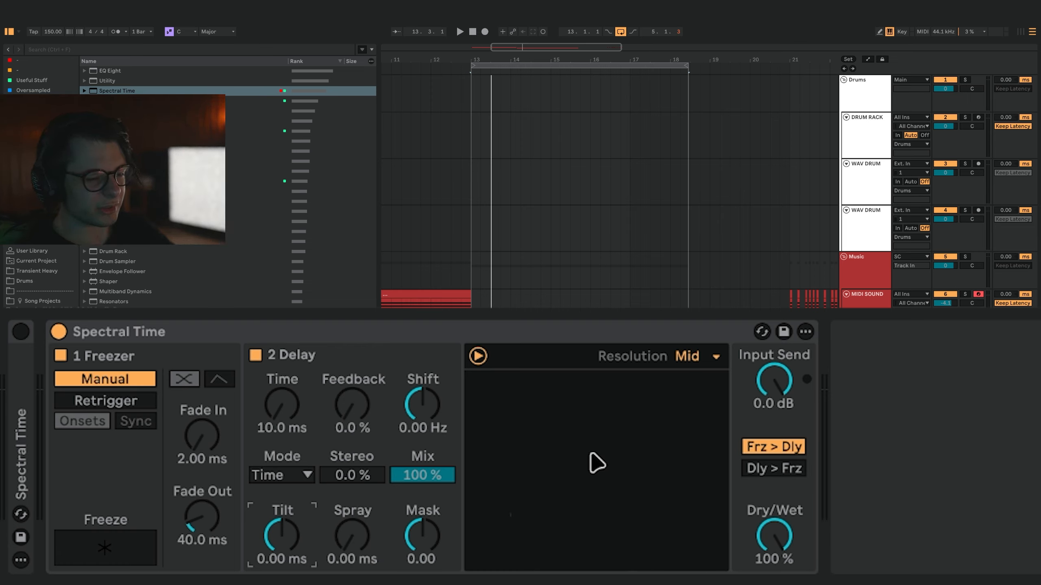
# - On the second Spectral Time, set the Spray to 29.1 ms and the Resolution to Low during playback
pyautogui.moveTo(349, 541); pyautogui.dragTo(349, 529)
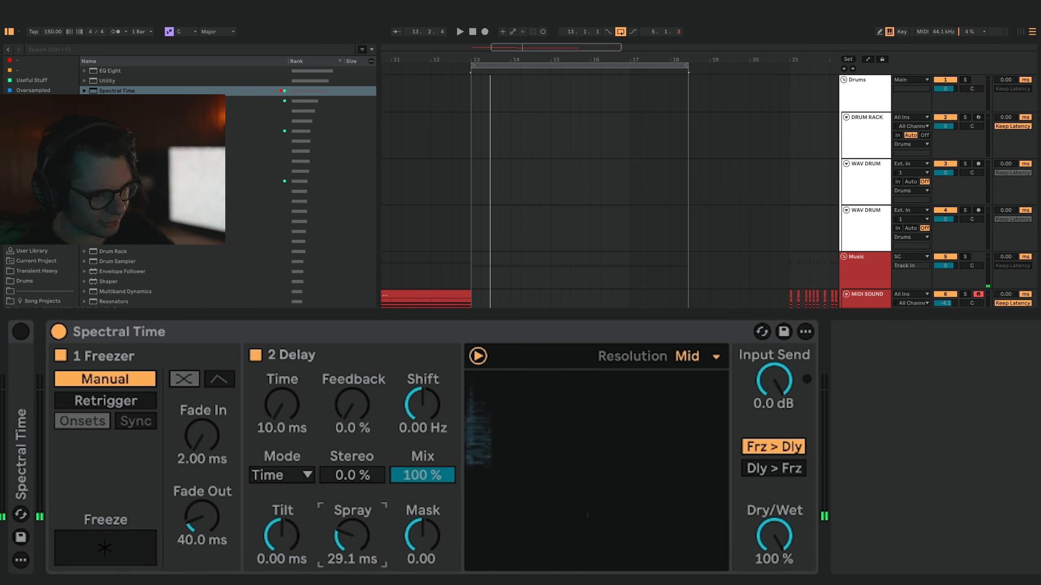
pyautogui.click(701, 356)
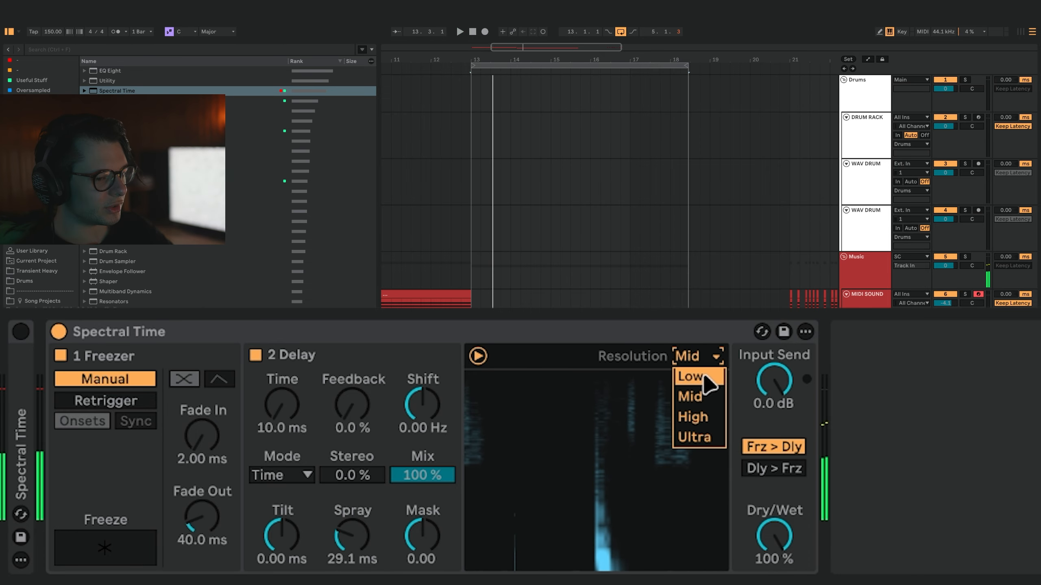
pyautogui.click(709, 385)
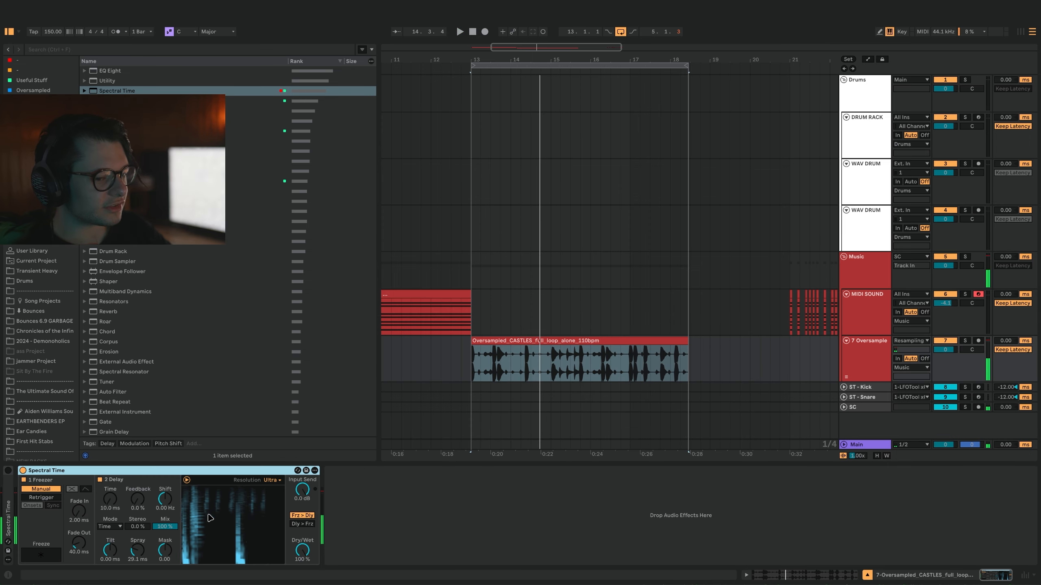
# - Record the processed drum loop onto a new resampling audio track and select the gap before its delayed hit
pyautogui.click(865, 363)
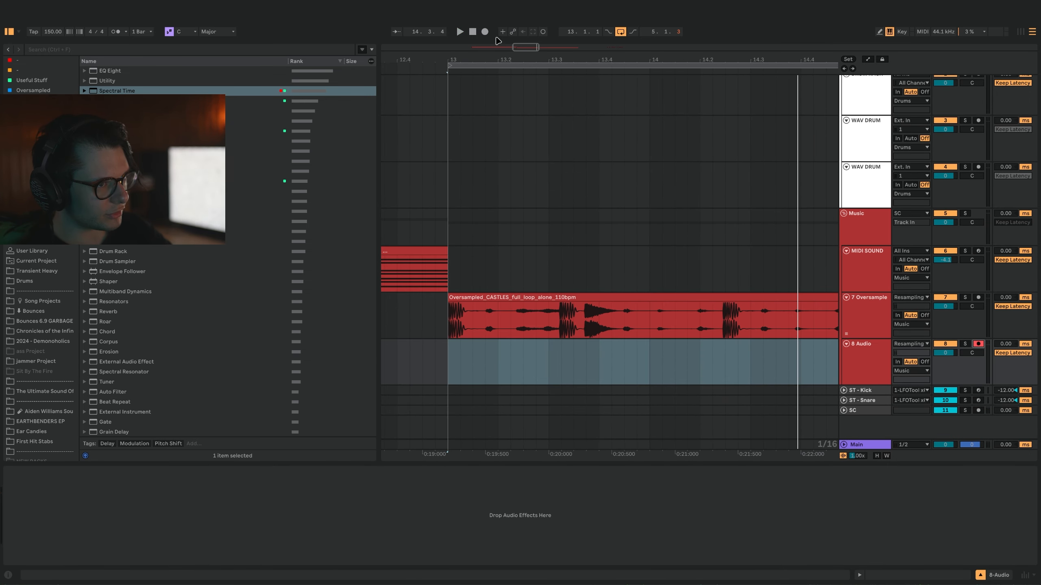
pyautogui.click(485, 32)
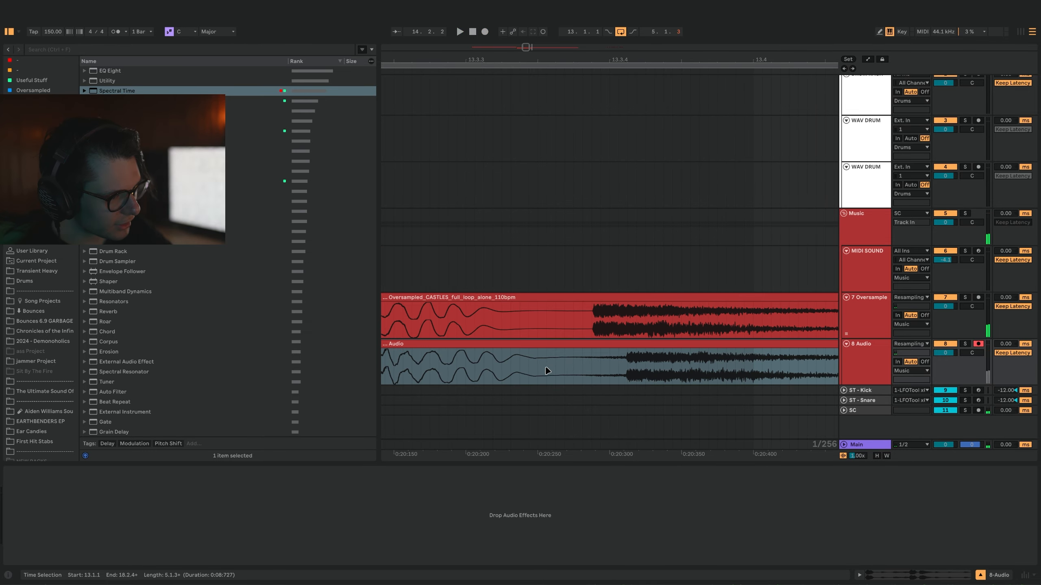
pyautogui.moveTo(548, 370); pyautogui.dragTo(620, 382)
pyautogui.scroll(3, 619, 382)
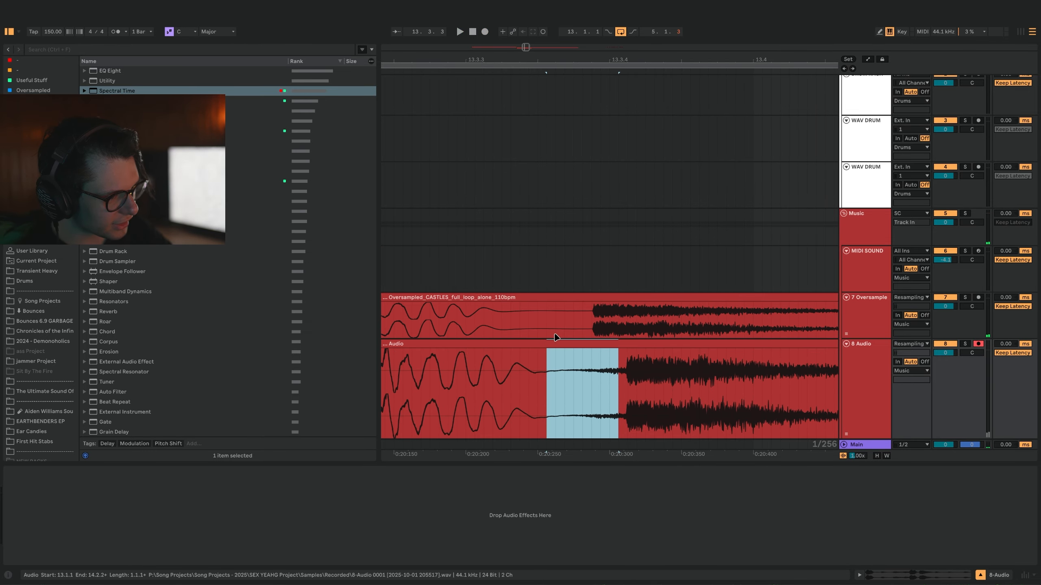
# - Play the original and the recorded hit soloed with Spectral Time off to compare their timing, and delete the recorded clip
pyautogui.click(592, 319)
pyautogui.press('space')
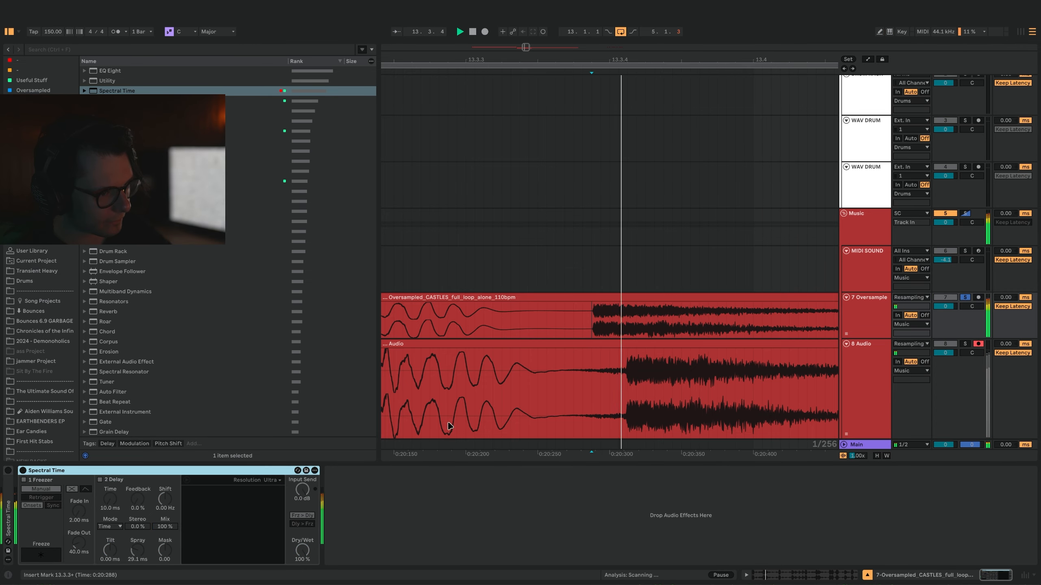
pyautogui.click(555, 390)
pyautogui.scroll(-5, 611, 408)
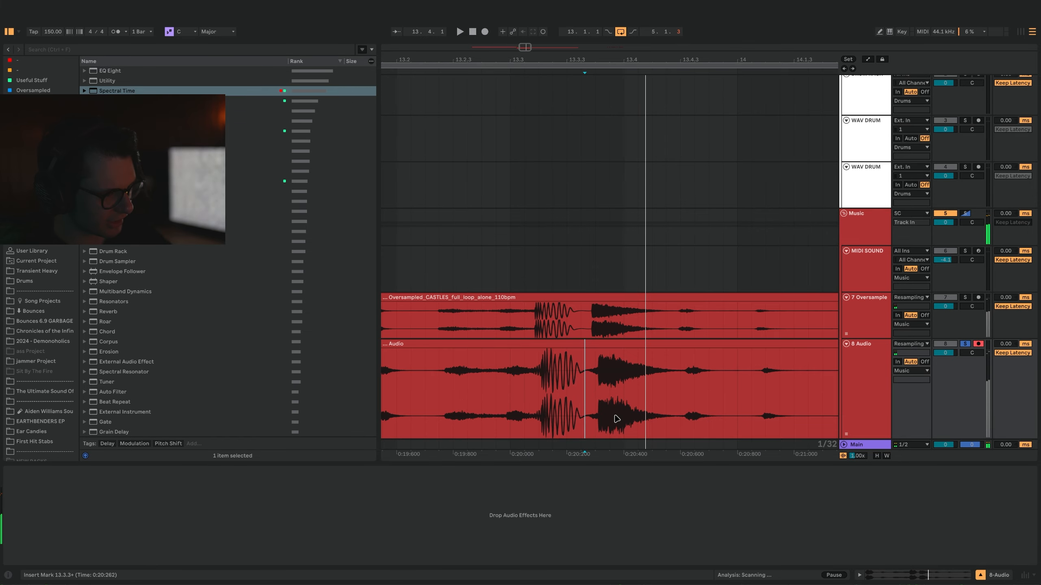
pyautogui.scroll(-3, 613, 406)
pyautogui.click(620, 345)
pyautogui.press('Delete')
# - Place a reversed slice of the drum loop about 46 ms long just before the hit, with a fade-in
pyautogui.scroll(3, 588, 341)
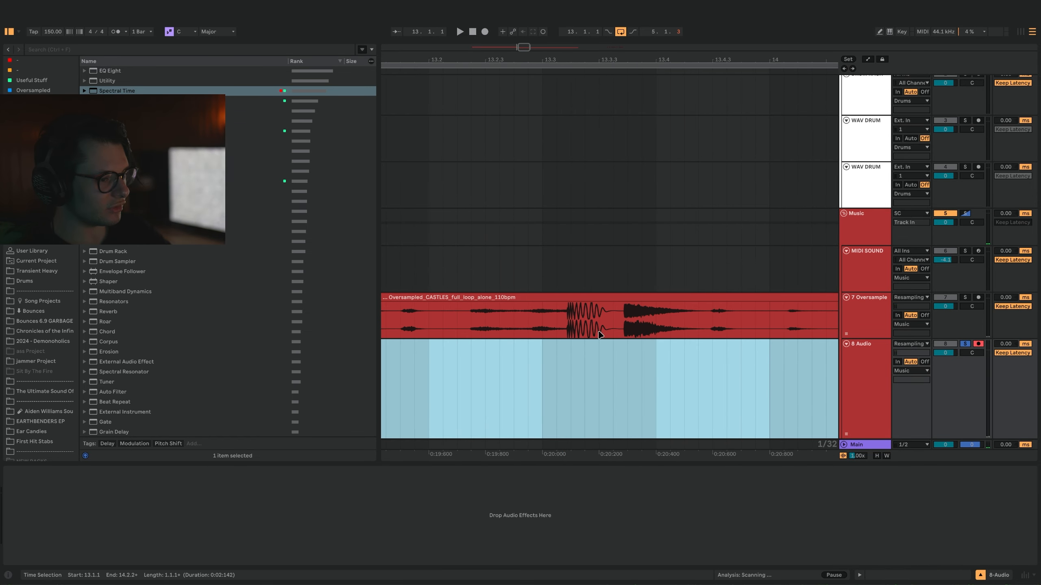
pyautogui.moveTo(657, 327); pyautogui.dragTo(646, 329)
pyautogui.scroll(3, 649, 299)
pyautogui.press('r')
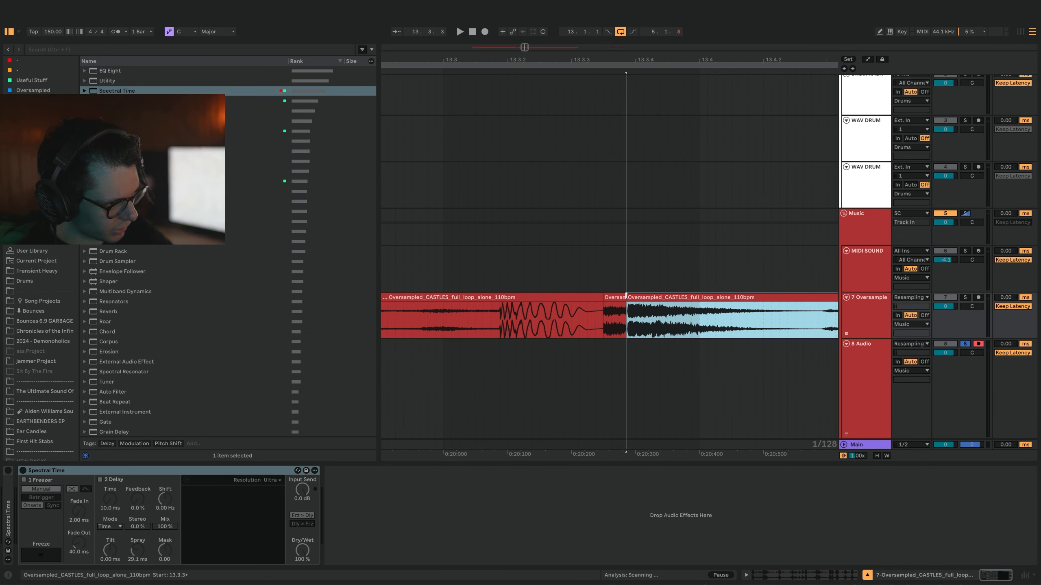
pyautogui.click(601, 336)
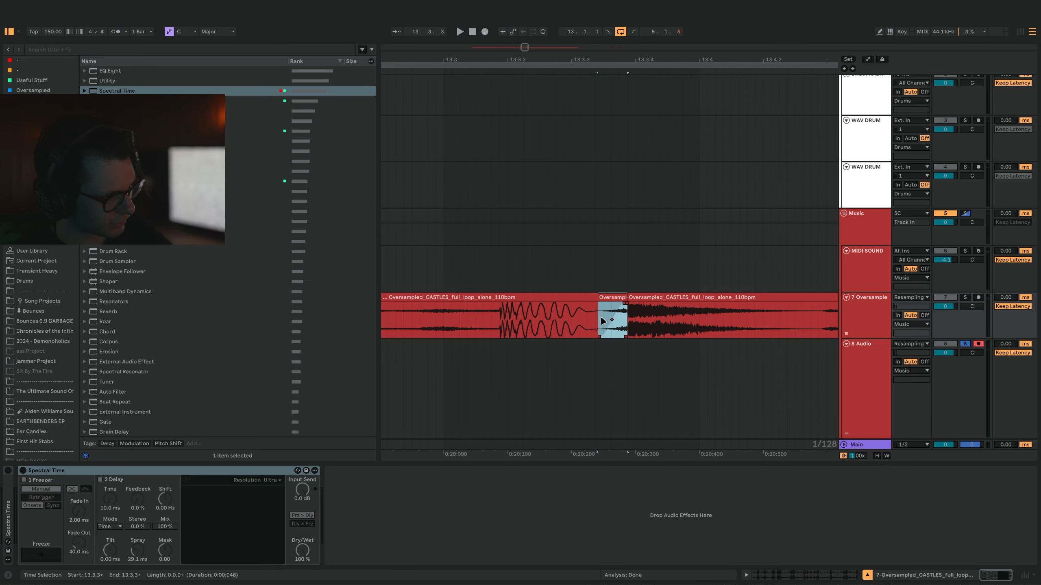
# - Play the edited drum loop and reactivate Spectral Time on its track
pyautogui.press('space')
pyautogui.click(242, 474)
pyautogui.click(244, 474)
pyautogui.press('0')
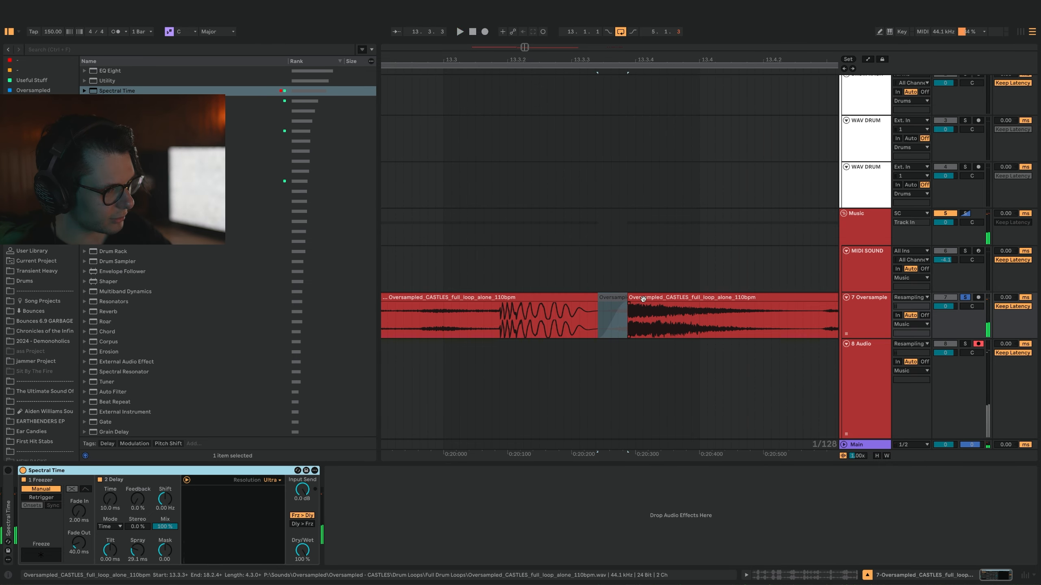
# - Play the loop repeatedly from the start of the reversed slice through the active Spectral Time
pyautogui.click(599, 316)
pyautogui.press('space')
pyautogui.press('space')
pyautogui.press('space')
pyautogui.press('space')
pyautogui.press('space')
pyautogui.press('space')
pyautogui.scroll(-4, 599, 302)
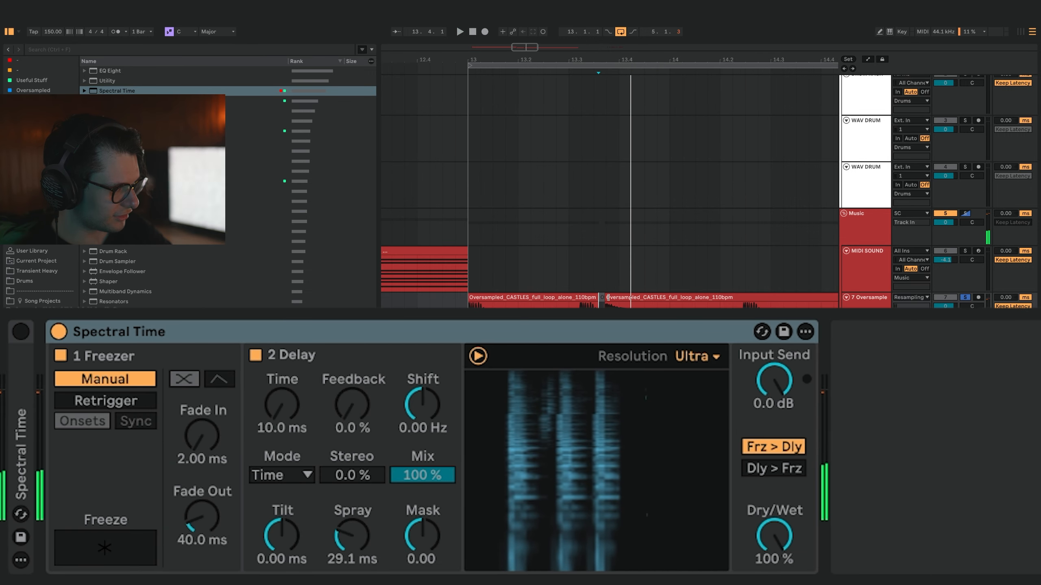
# - Restore the drum loop as one continuous clip from bar 13 and play it from its start
pyautogui.moveTo(605, 300); pyautogui.dragTo(468, 300)
pyautogui.click(471, 306)
pyautogui.press('space')
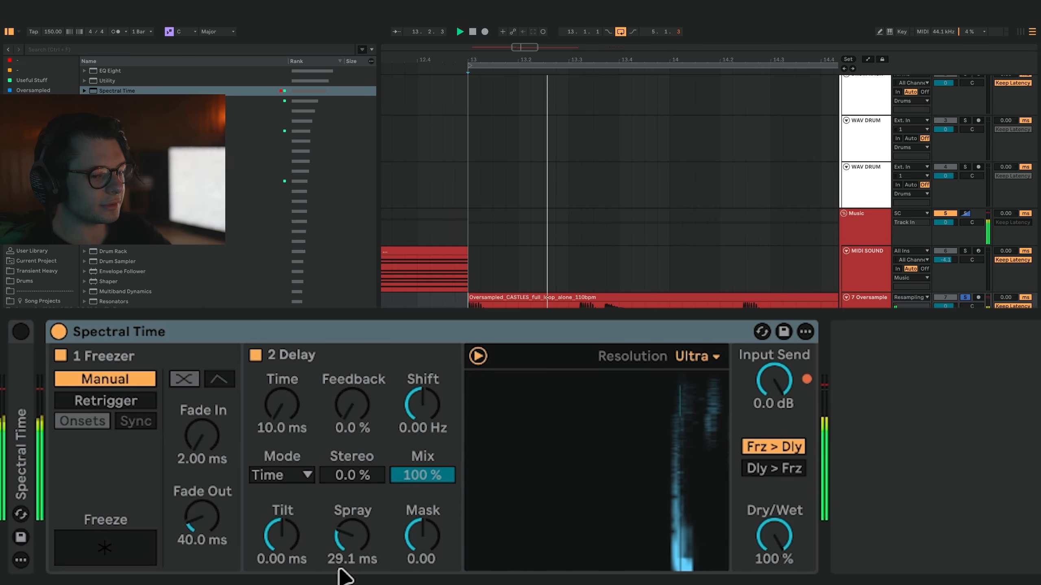
# - Raise Spray to about 106 ms, listen to the drum loop, and lower Spray to 12.2 ms
pyautogui.moveTo(362, 533); pyautogui.dragTo(362, 533)
pyautogui.press('space')
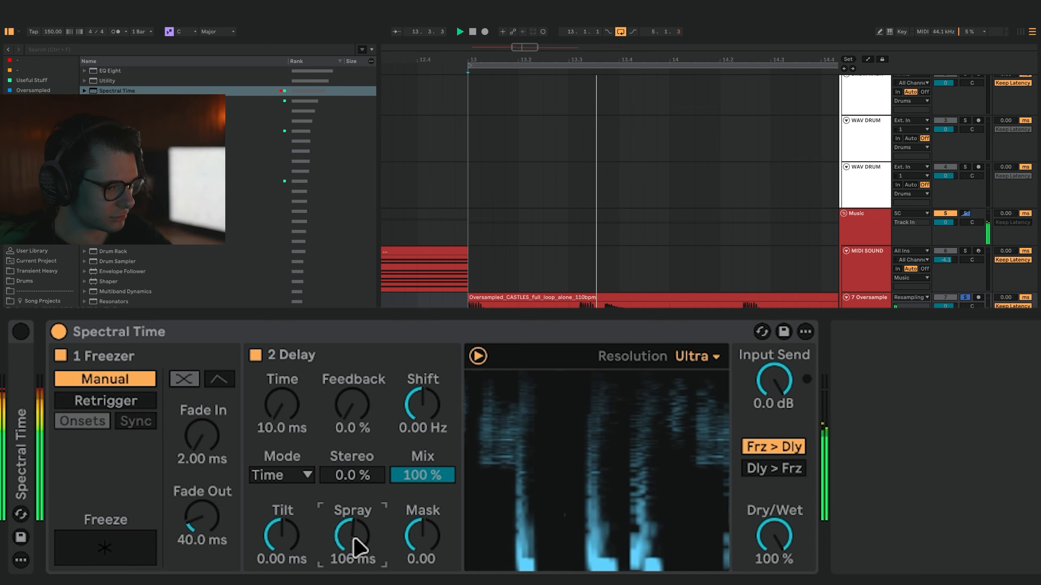
pyautogui.moveTo(355, 541); pyautogui.dragTo(355, 568)
# - Switch Spectral Time's Resolution to Low and set Spray to 22.7 ms with Mask at 1.00
pyautogui.click(715, 356)
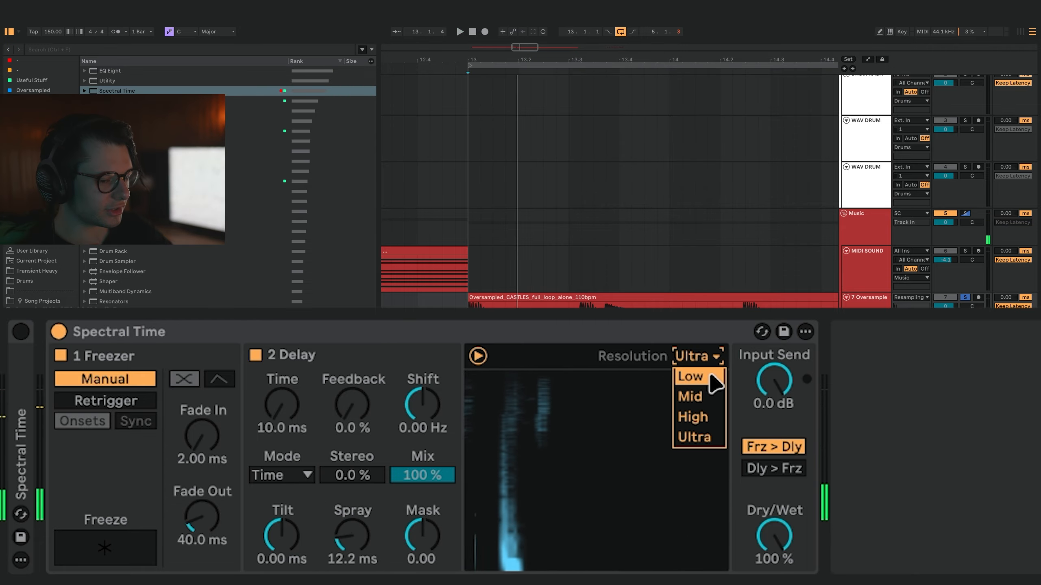
pyautogui.click(690, 375)
pyautogui.moveTo(375, 514); pyautogui.dragTo(375, 533)
pyautogui.click(393, 337)
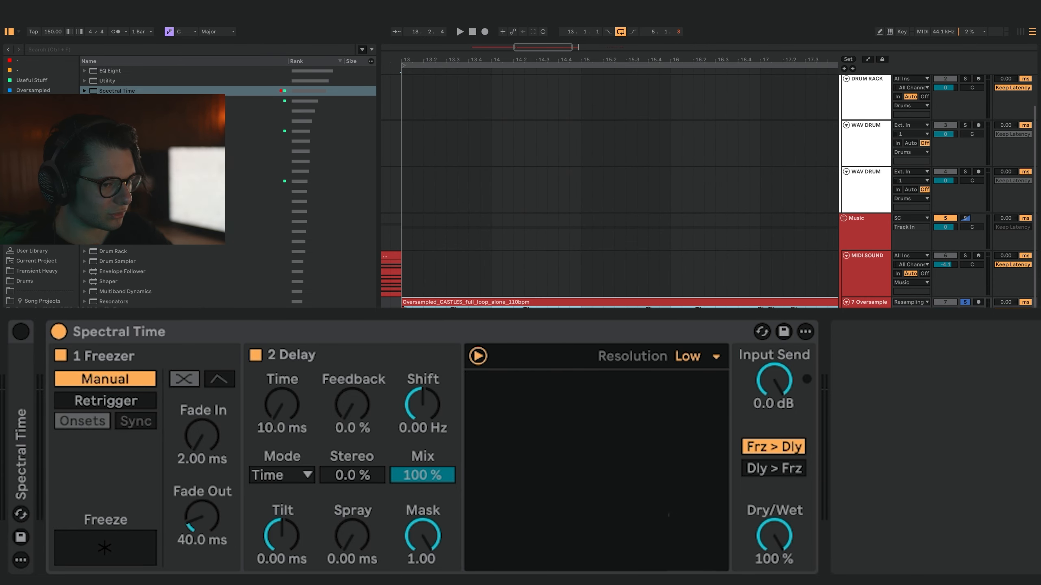
pyautogui.click(417, 539)
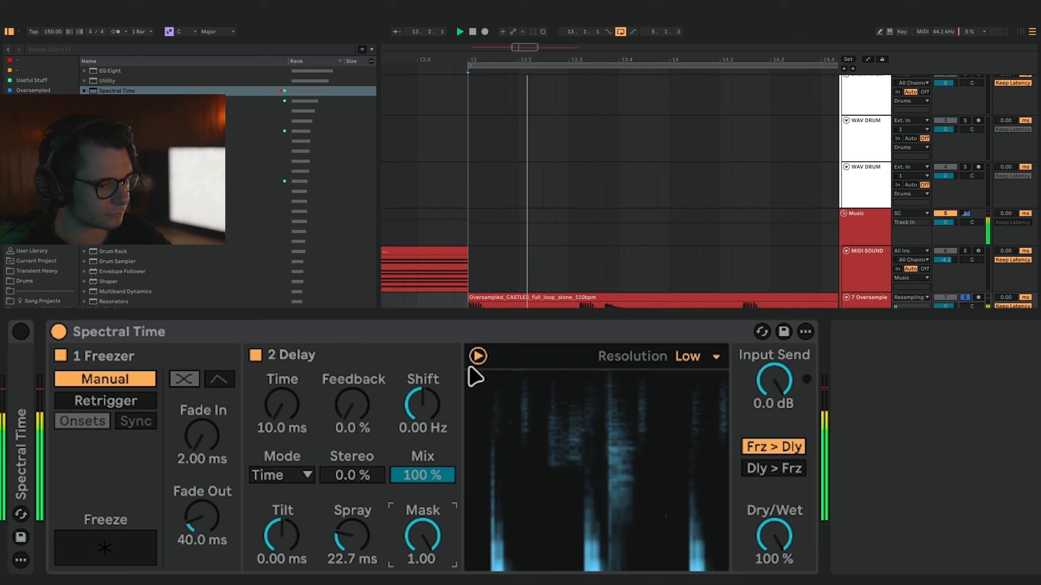
# - Bypass and reactivate Spectral Time during playback to compare the dry and processed drum loop
pyautogui.click(476, 348)
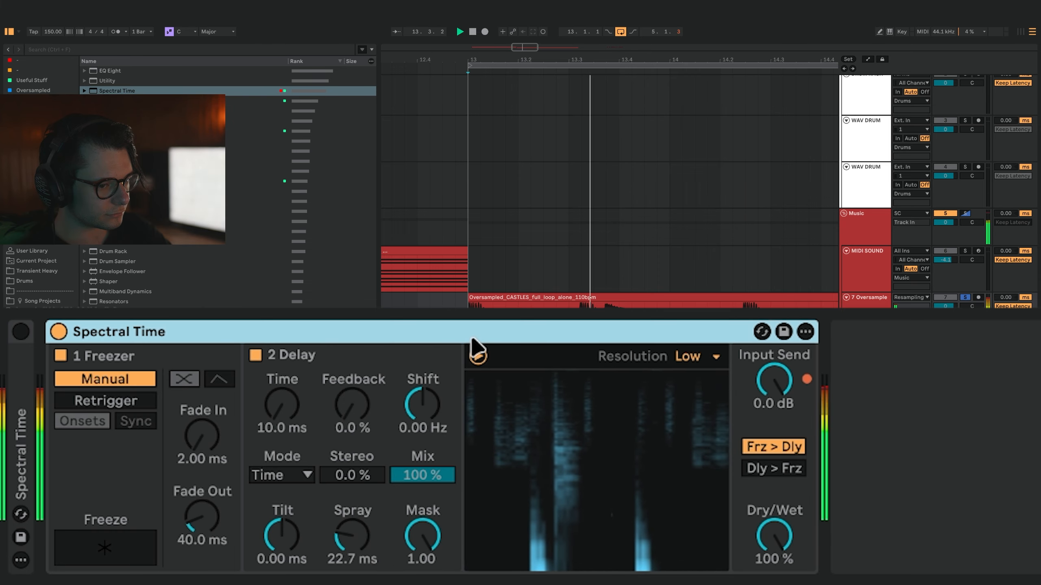
pyautogui.press('0')
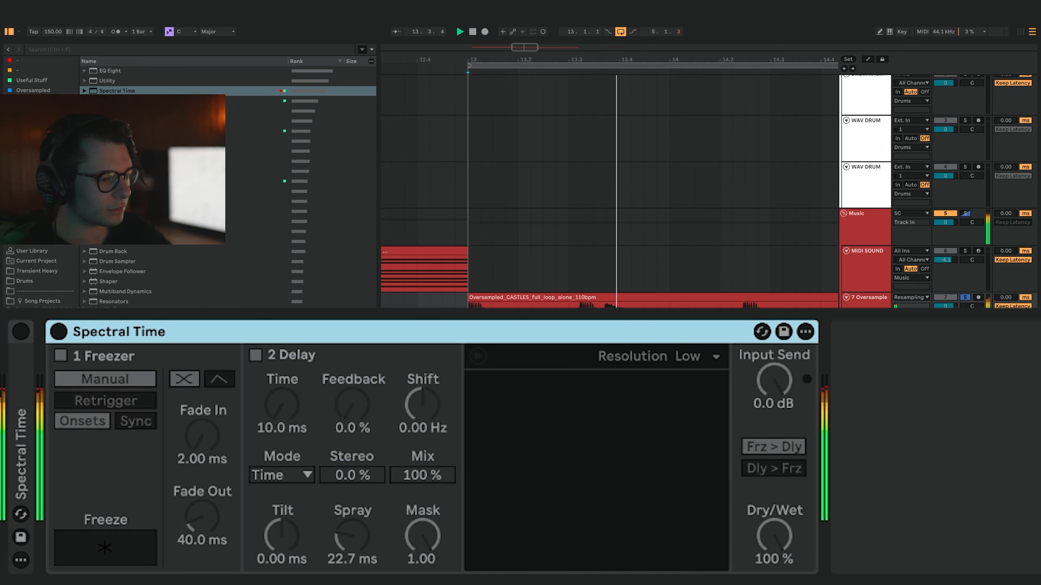
pyautogui.press('0')
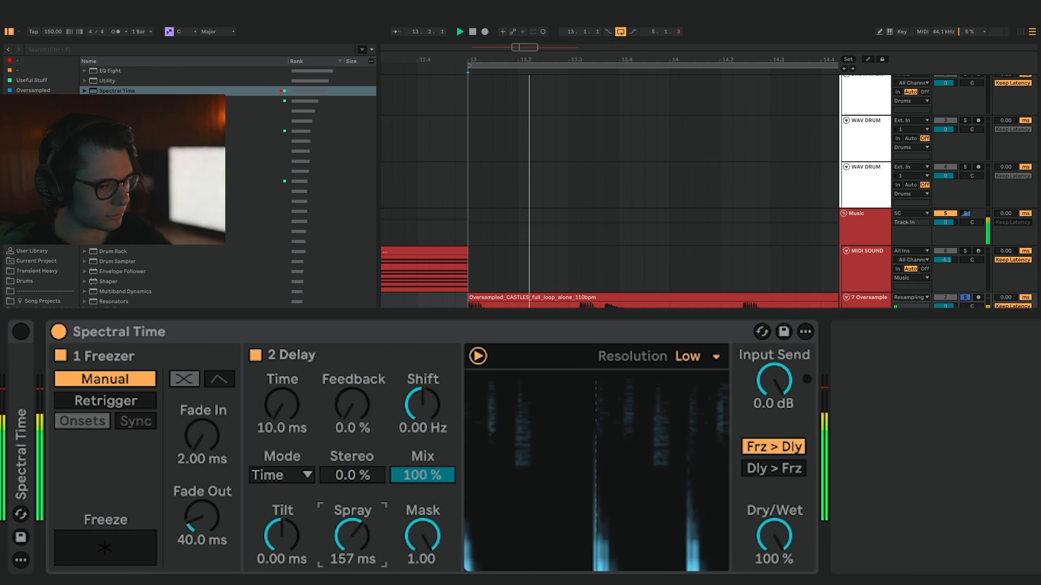
# - Try Spray at 142 ms and 35.3 ms during playback, and leave it at 103 ms
pyautogui.moveTo(353, 535)
pyautogui.mouseDown()
pyautogui.moveTo(353, 522)
pyautogui.moveTo(352, 539)
pyautogui.mouseUp()
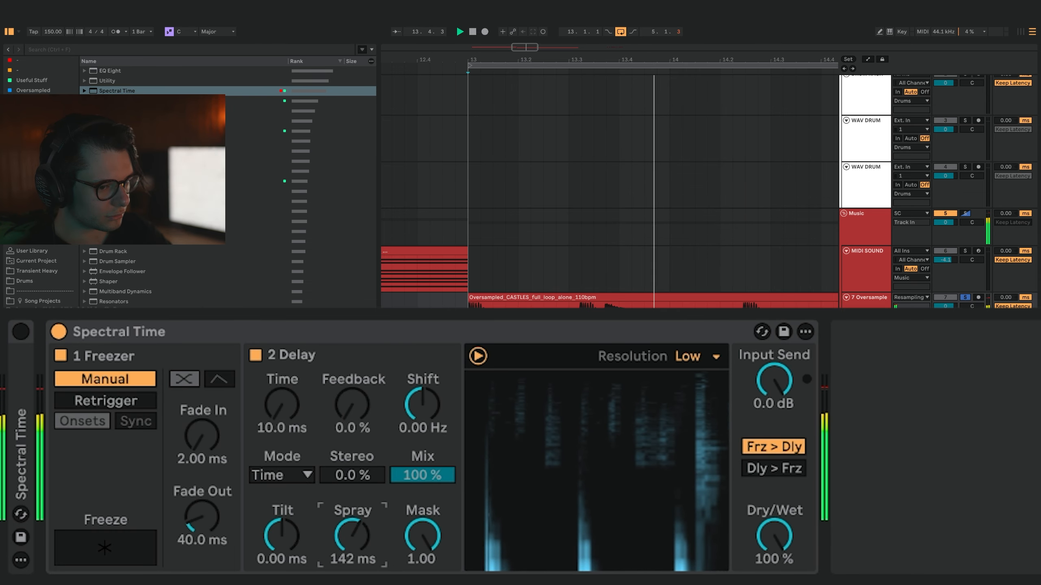
pyautogui.click(391, 333)
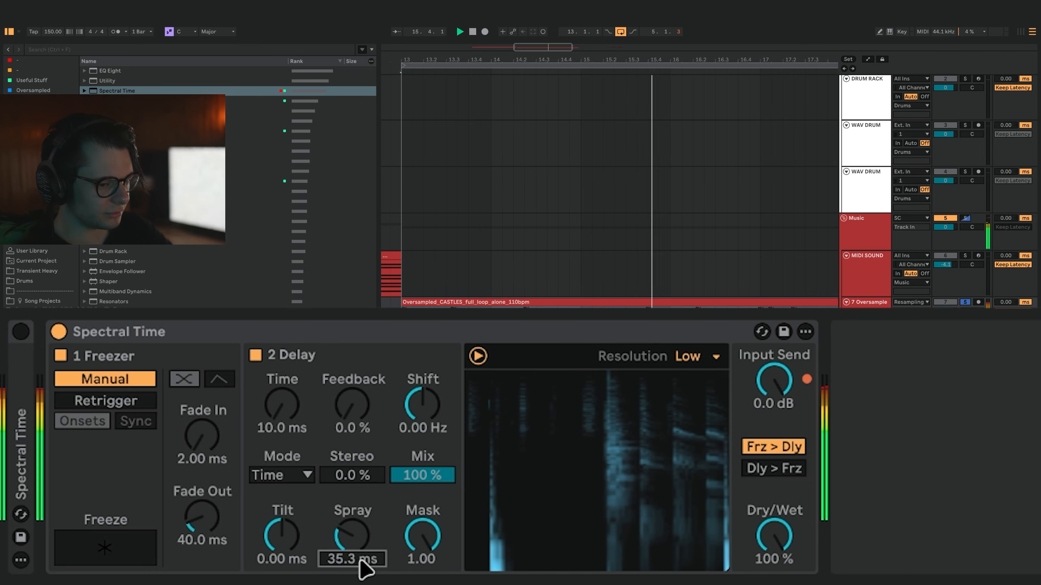
pyautogui.click(422, 541)
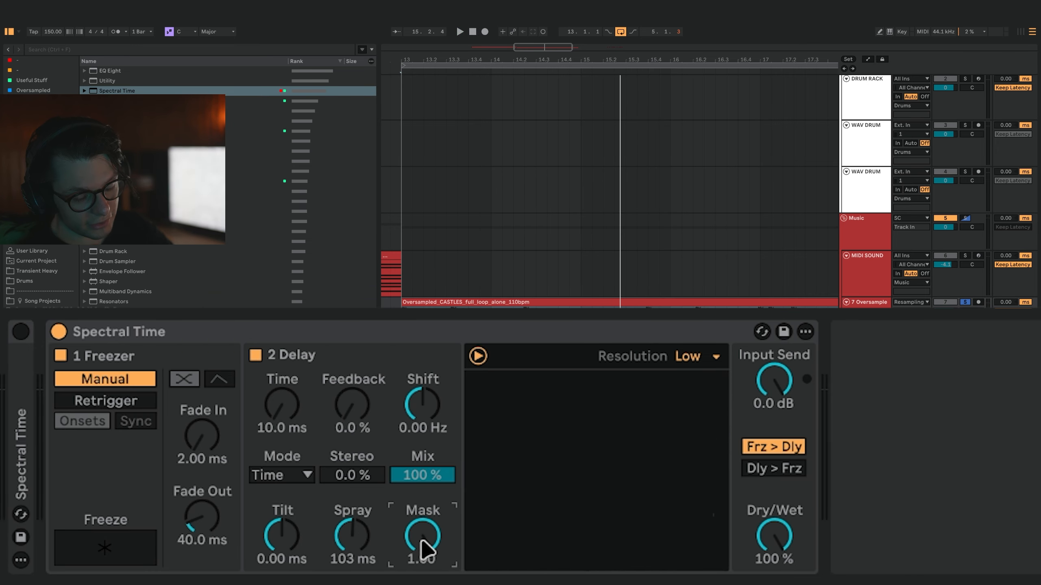
# - Replay the drum loop's opening with Mask at 1.00 and at -1.00 to compare the two extremes
pyautogui.press('space')
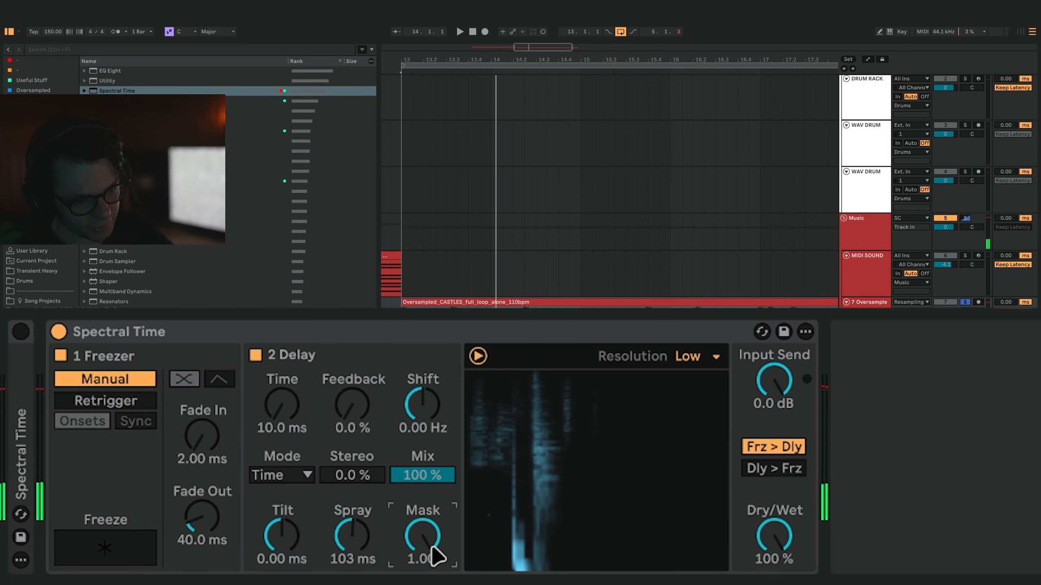
pyautogui.press('space')
pyautogui.press('space')
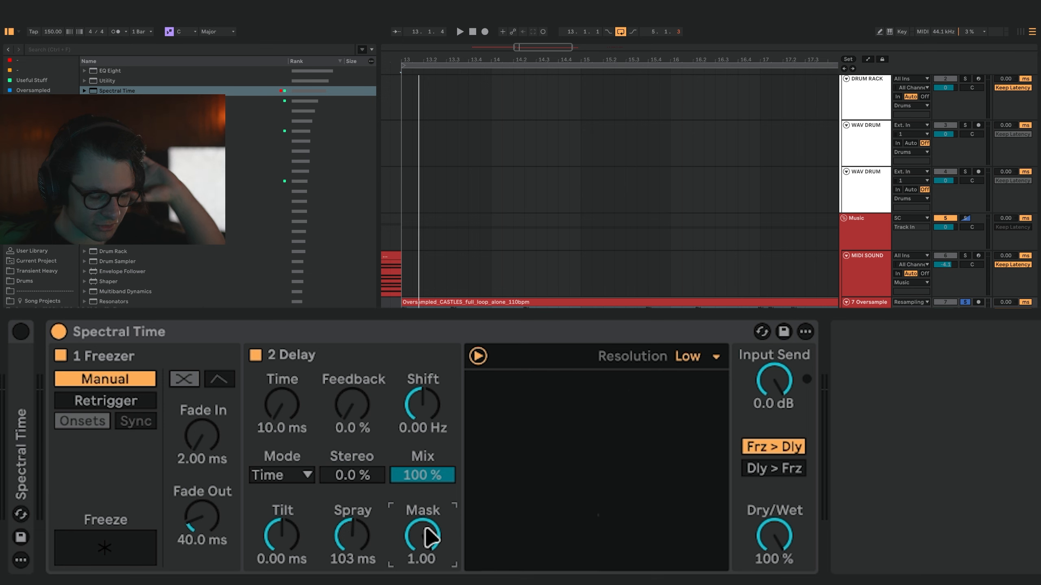
pyautogui.moveTo(430, 537); pyautogui.dragTo(423, 537)
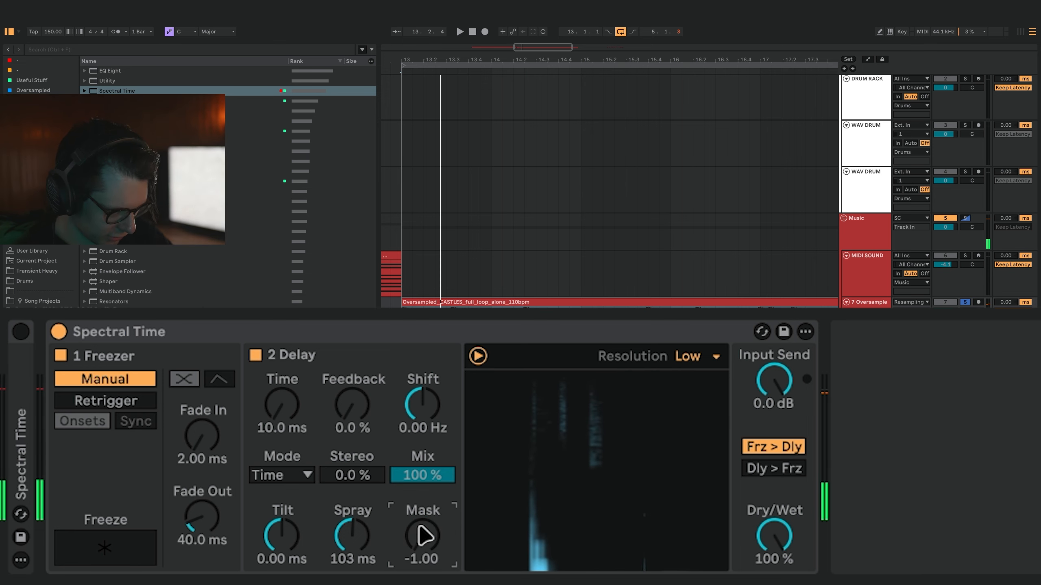
pyautogui.press('space')
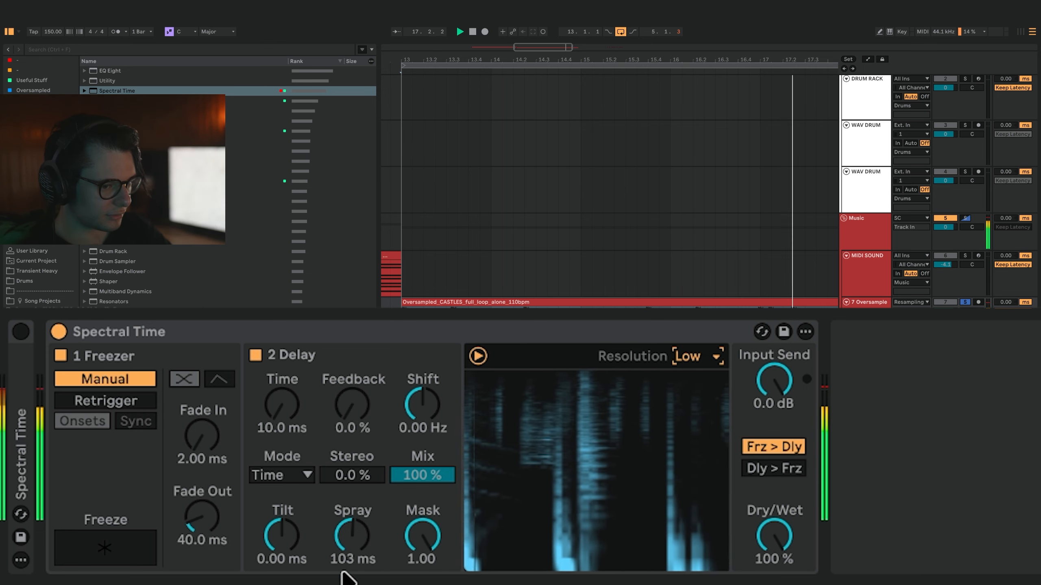
# - Raise Spray to 400 ms while the drum loop plays and stop playback
pyautogui.moveTo(355, 537); pyautogui.dragTo(355, 501)
pyautogui.moveTo(355, 538); pyautogui.dragTo(353, 535)
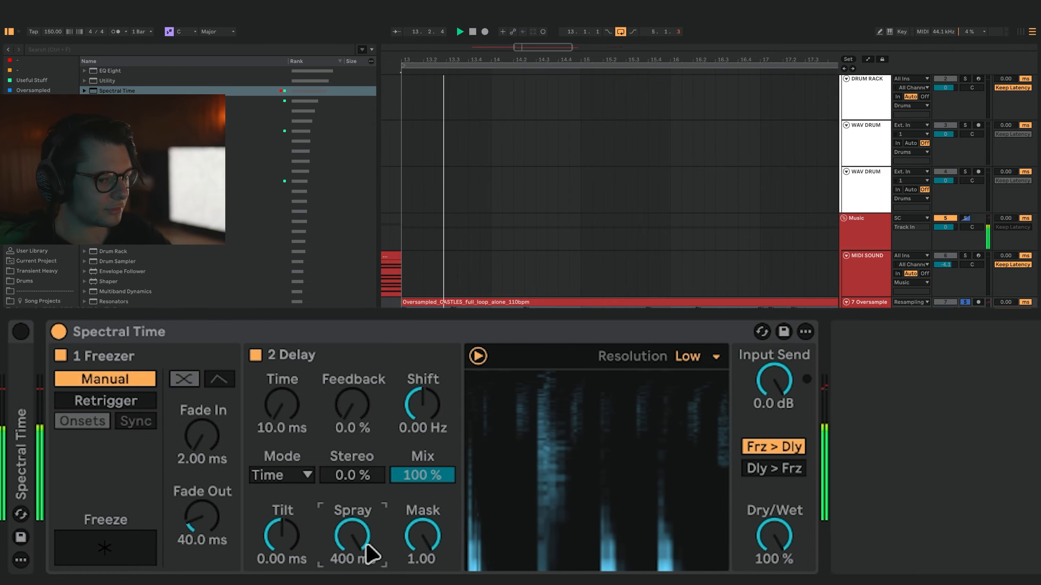
pyautogui.press('space')
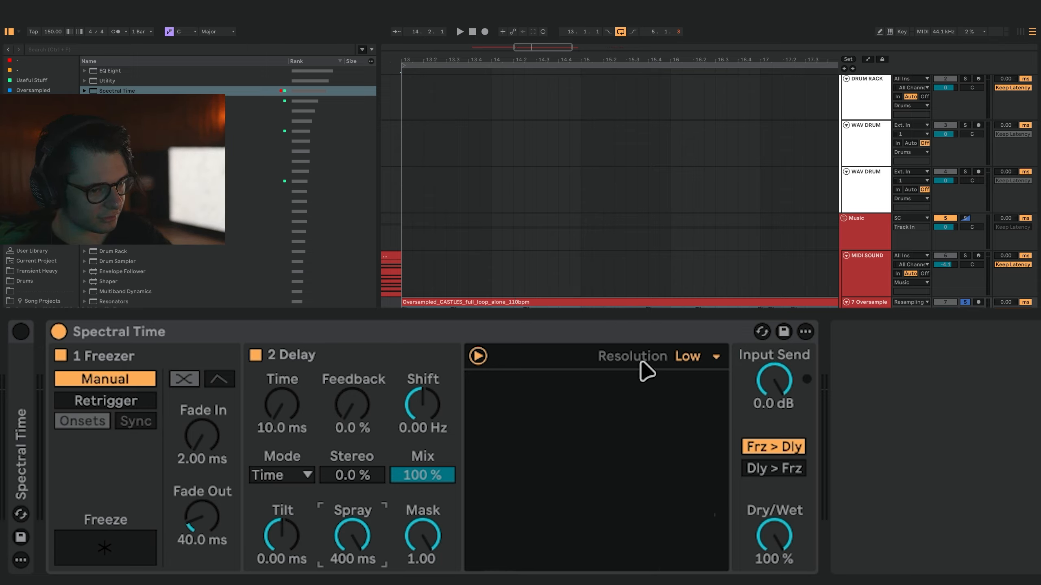
# - Compare the drum loop with Mask at 0.00, -1.00 and 1.00, keeping Spray at 400 ms
pyautogui.click(625, 324)
pyautogui.doubleClick(436, 533)
pyautogui.press('space')
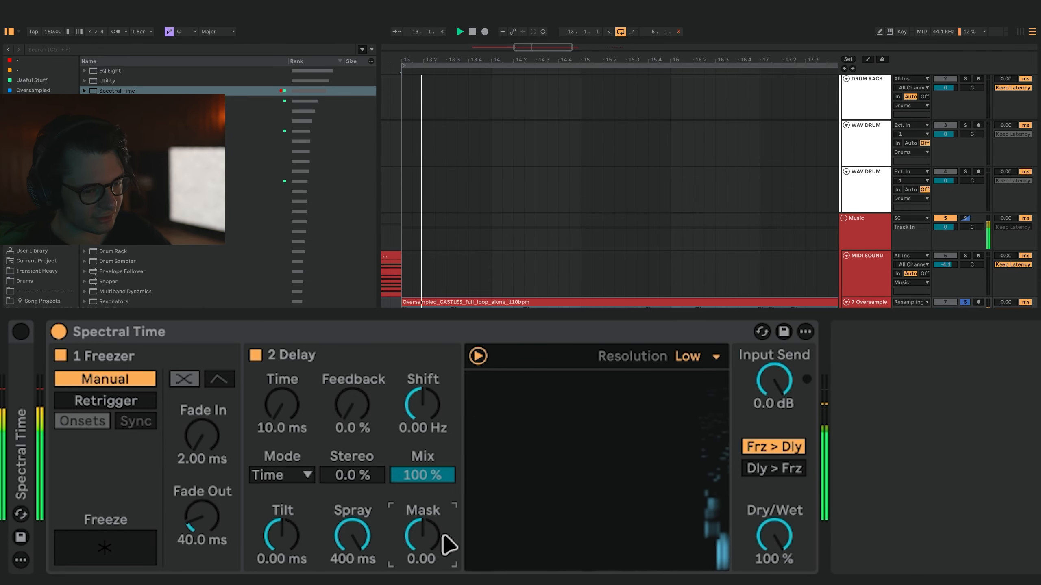
pyautogui.press('space')
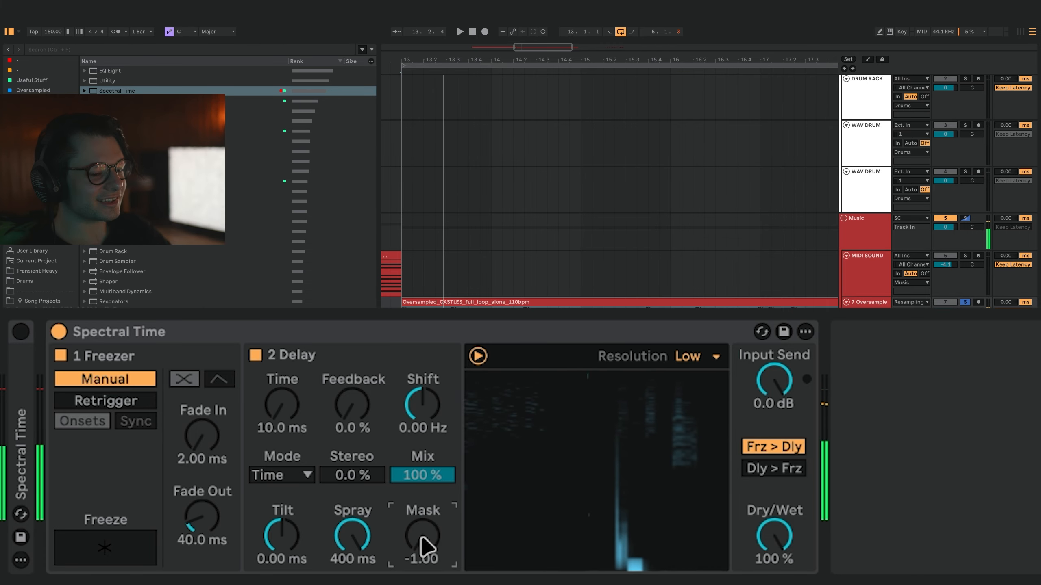
pyautogui.moveTo(419, 537); pyautogui.dragTo(452, 416)
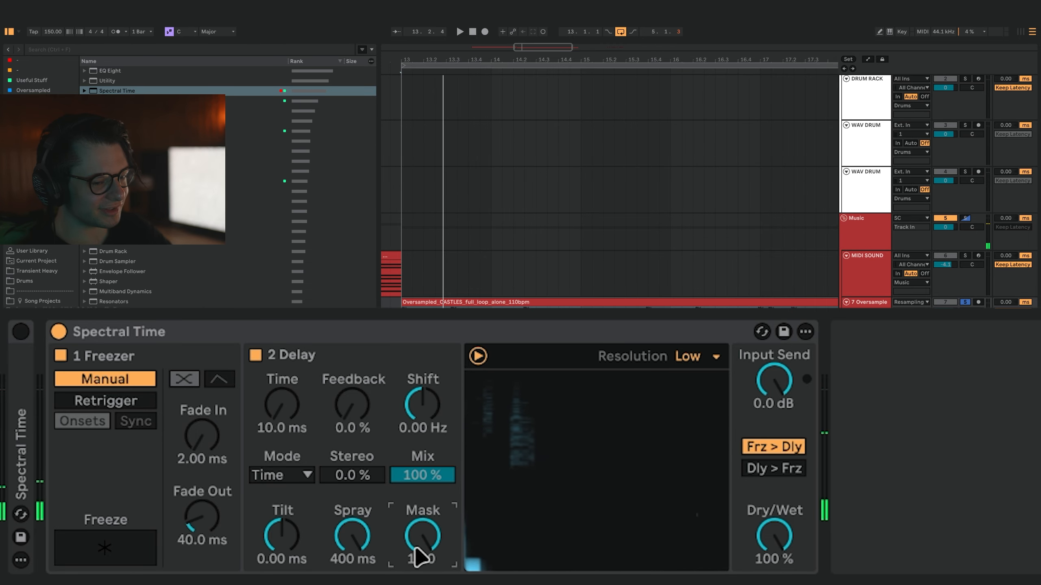
pyautogui.press('space')
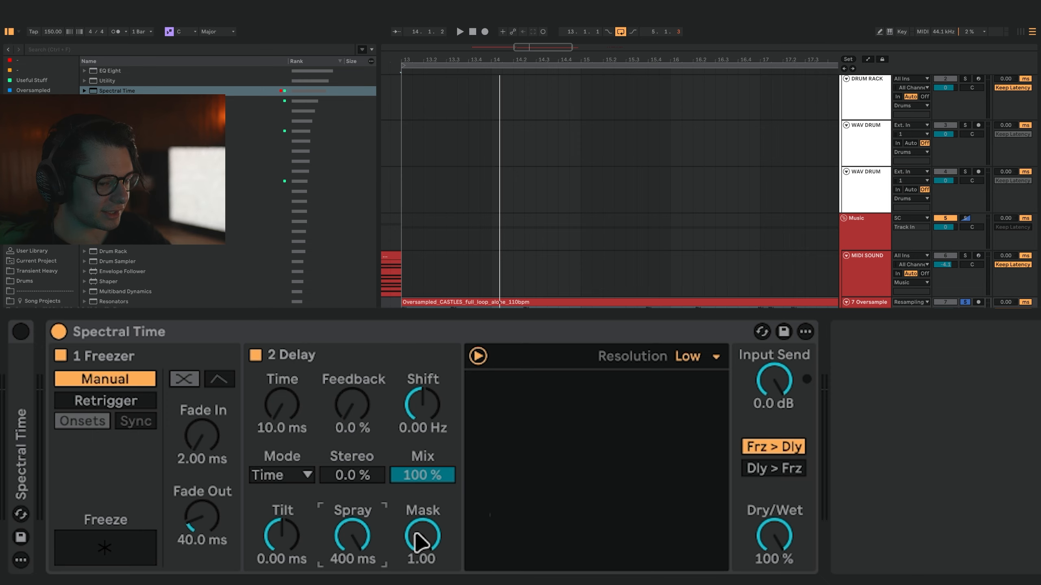
# - Play the loop while moving Tilt from -240 ms to 529 ms, and settle it at 31.7 ms
pyautogui.press('space')
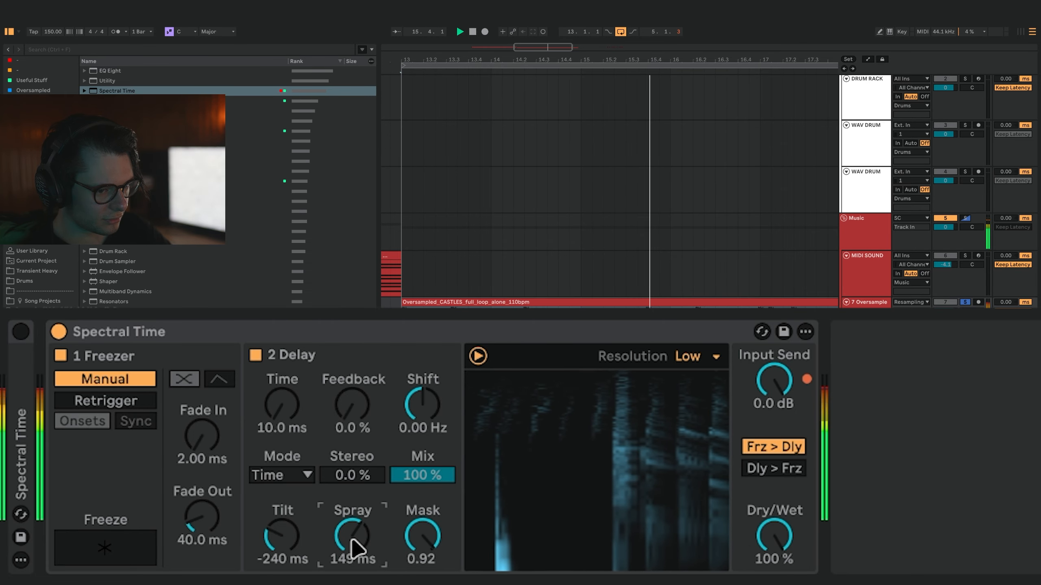
pyautogui.moveTo(268, 545); pyautogui.dragTo(268, 508)
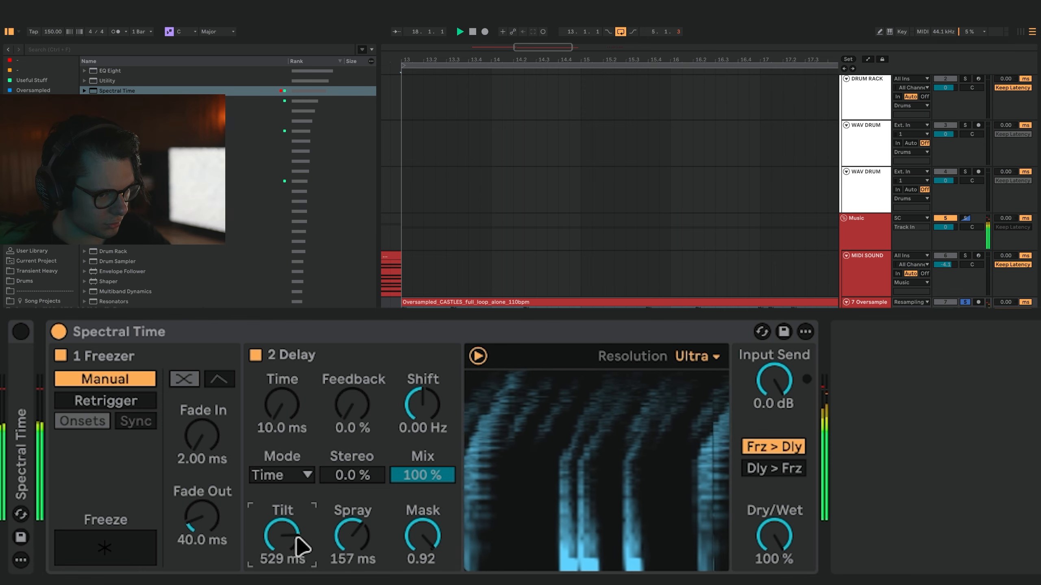
pyautogui.doubleClick(297, 552)
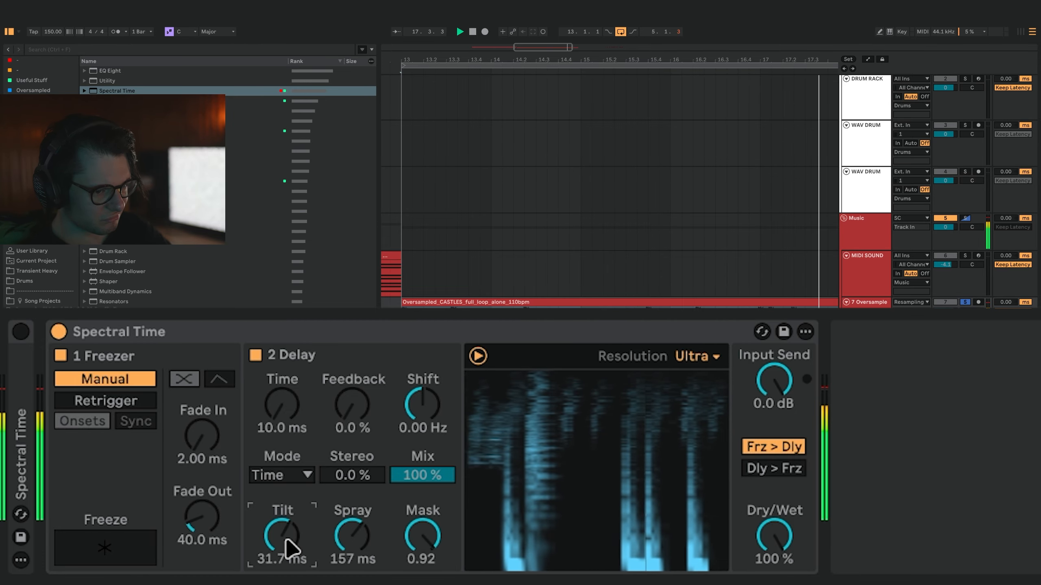
# - Set Spray to 93.8 ms and play the drum loop from bar 13 to hear it
pyautogui.press('space')
pyautogui.moveTo(353, 539); pyautogui.dragTo(359, 547)
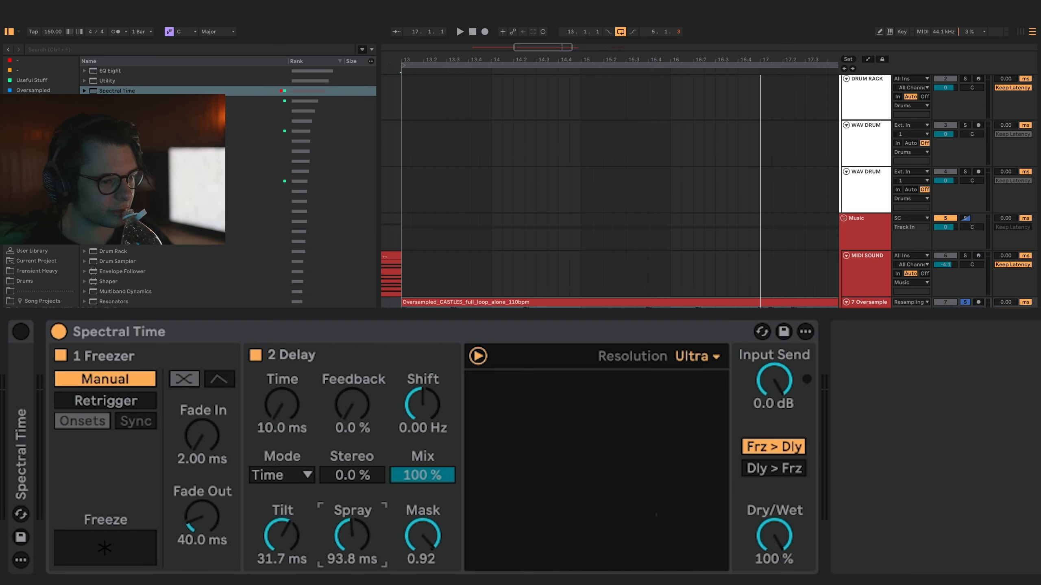
pyautogui.press('space')
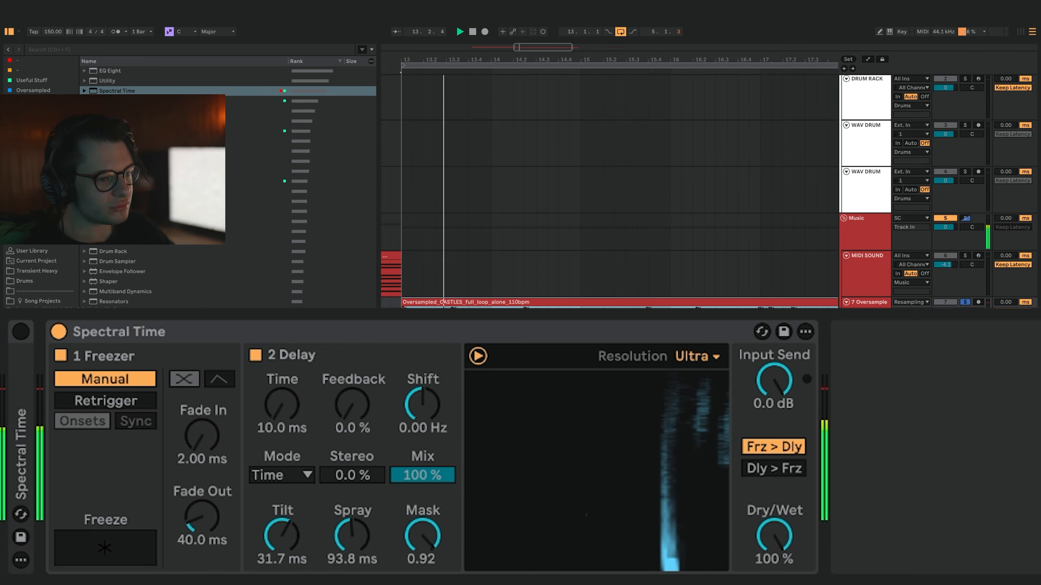
pyautogui.press('space')
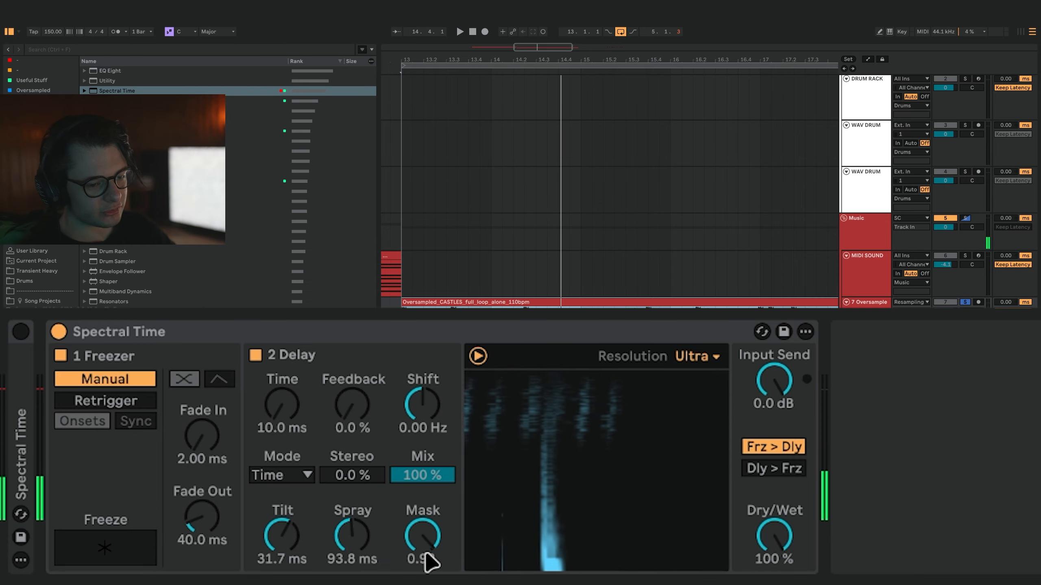
# - Play the loop with Mask at -1.00 and set Mask to 1.00 for comparison
pyautogui.moveTo(426, 547)
pyautogui.mouseDown()
pyautogui.moveTo(356, 368)
pyautogui.moveTo(407, 545)
pyautogui.mouseUp()
pyautogui.press('space')
pyautogui.press('space')
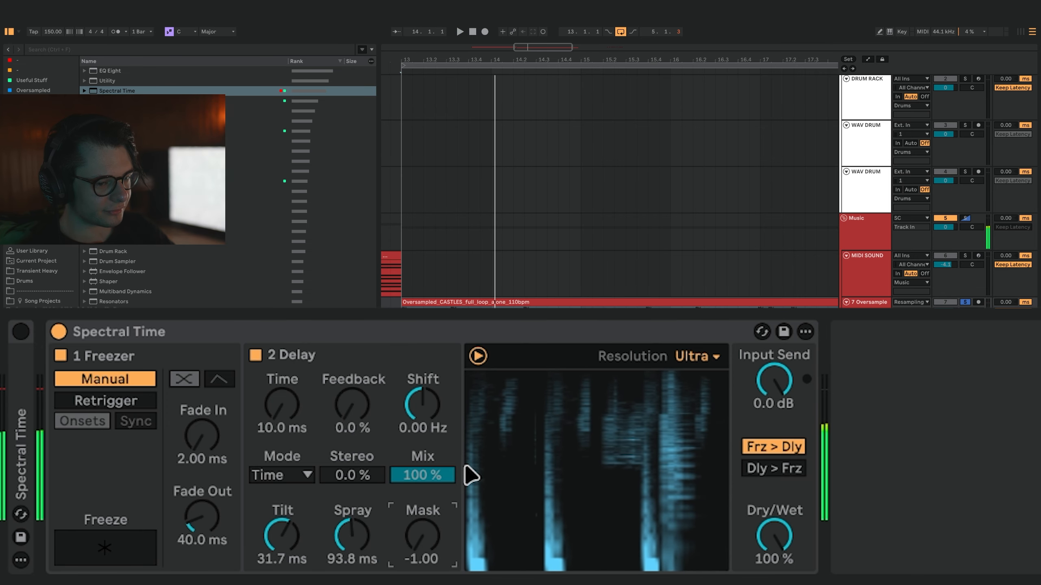
pyautogui.moveTo(422, 536); pyautogui.dragTo(418, 369)
# - Raise Spray to 400 ms and move Tilt from -2.00 s to 2.00 s while the loop plays
pyautogui.press('space')
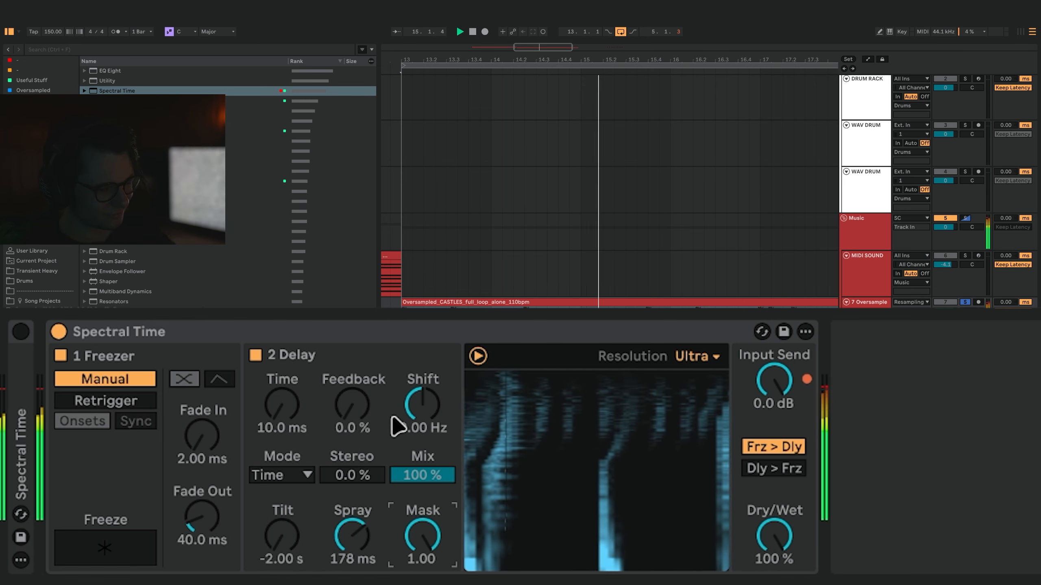
pyautogui.moveTo(361, 540); pyautogui.dragTo(361, 562)
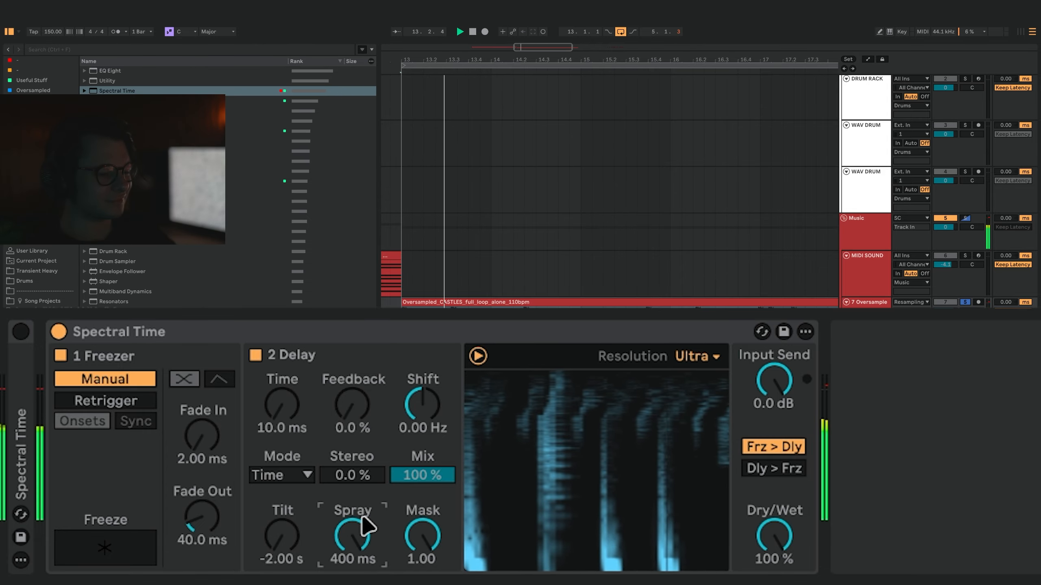
pyautogui.moveTo(289, 525); pyautogui.dragTo(289, 492)
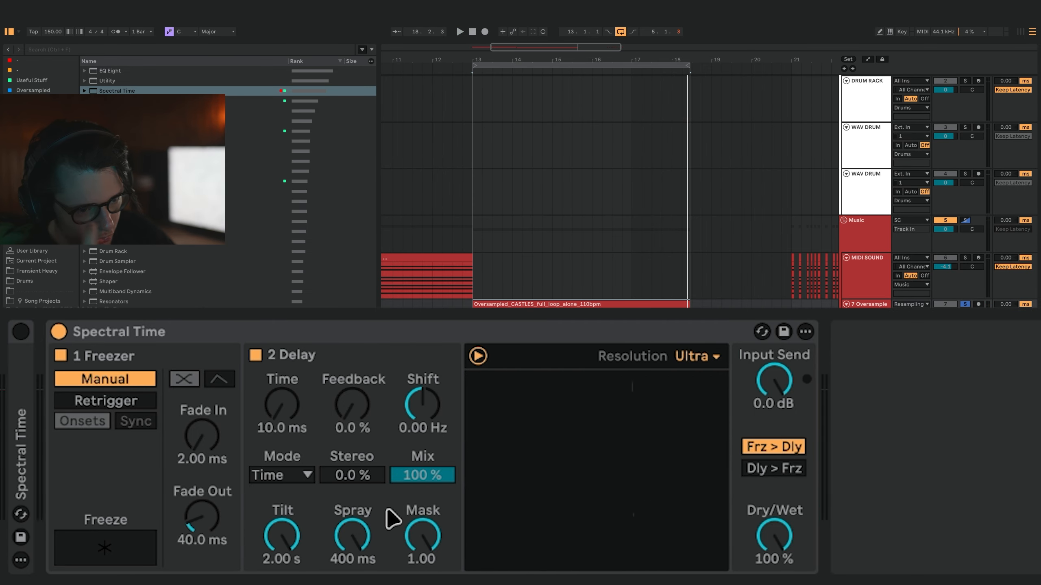
# - Play the drum loop with Tilt at -65.0 ms, Spray at 0.00 ms and Mask at 0.00
pyautogui.press('space')
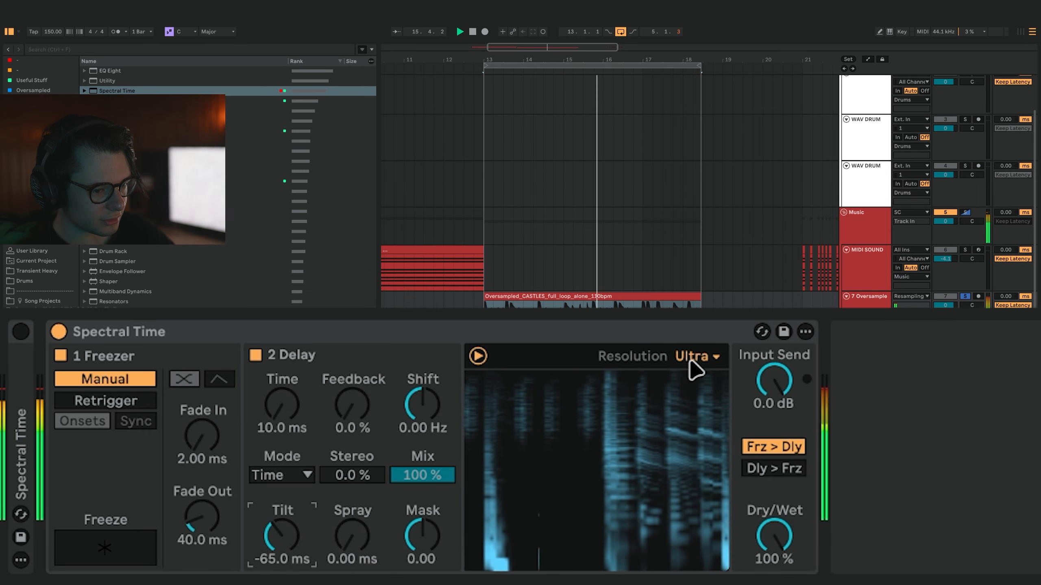
pyautogui.moveTo(281, 535); pyautogui.dragTo(298, 551)
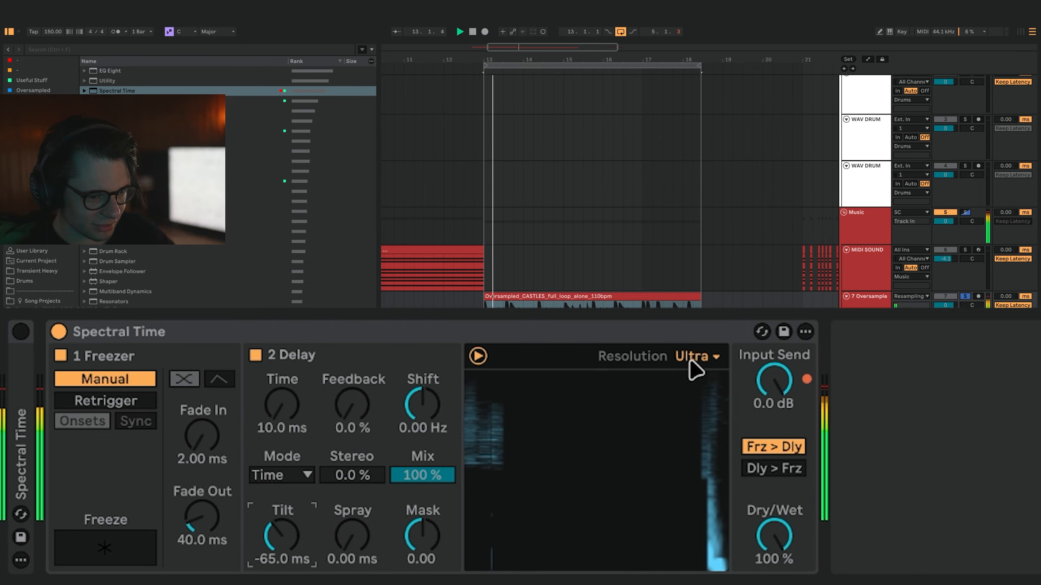
# - Switch Resolution through Low, Mid and High in turn, playing the loop to compare the tilted delay
pyautogui.click(692, 357)
pyautogui.click(701, 374)
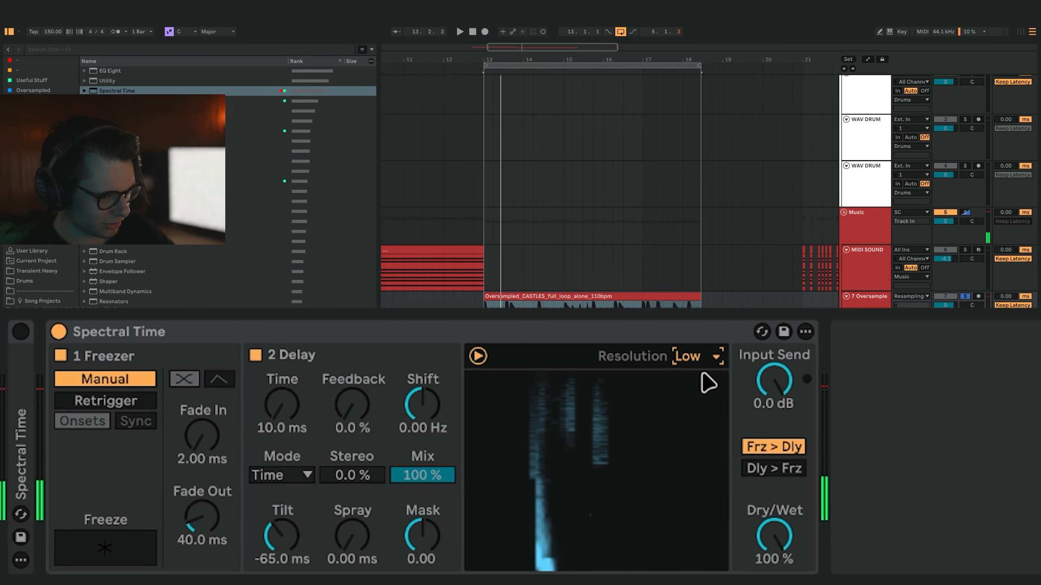
pyautogui.press('space')
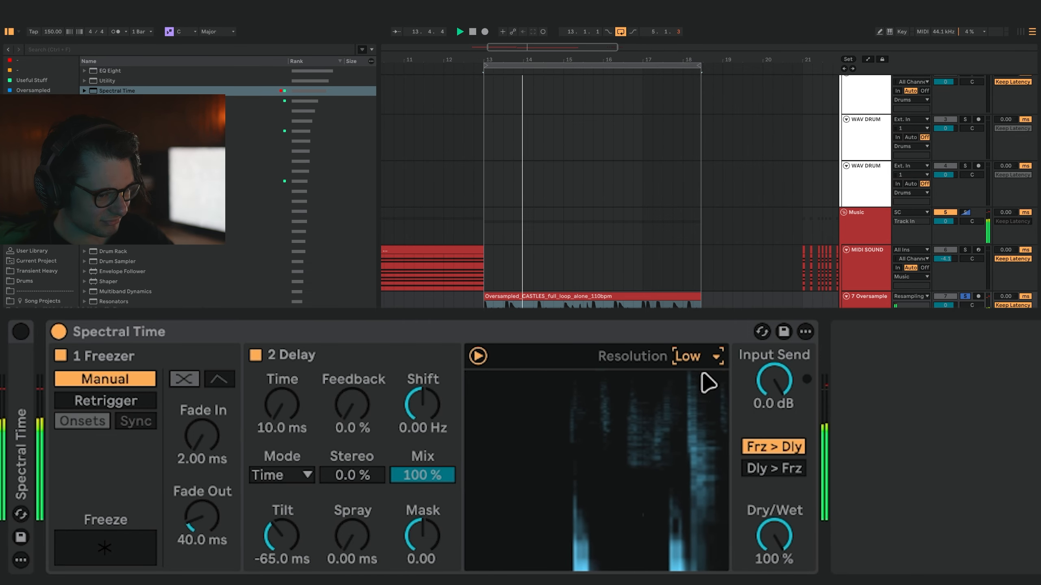
pyautogui.click(692, 356)
pyautogui.click(695, 395)
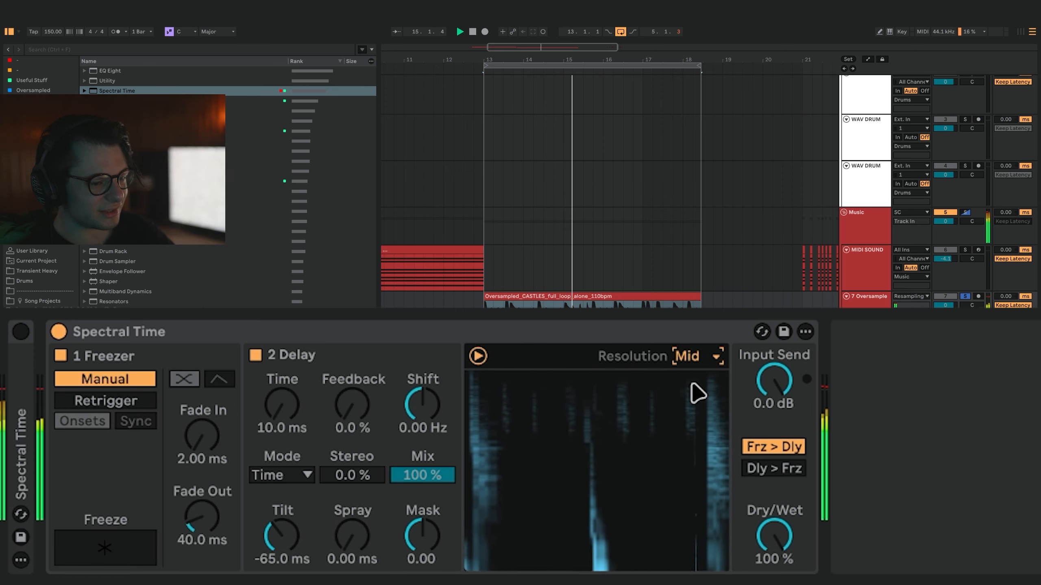
pyautogui.click(694, 355)
pyautogui.click(693, 417)
pyautogui.click(696, 356)
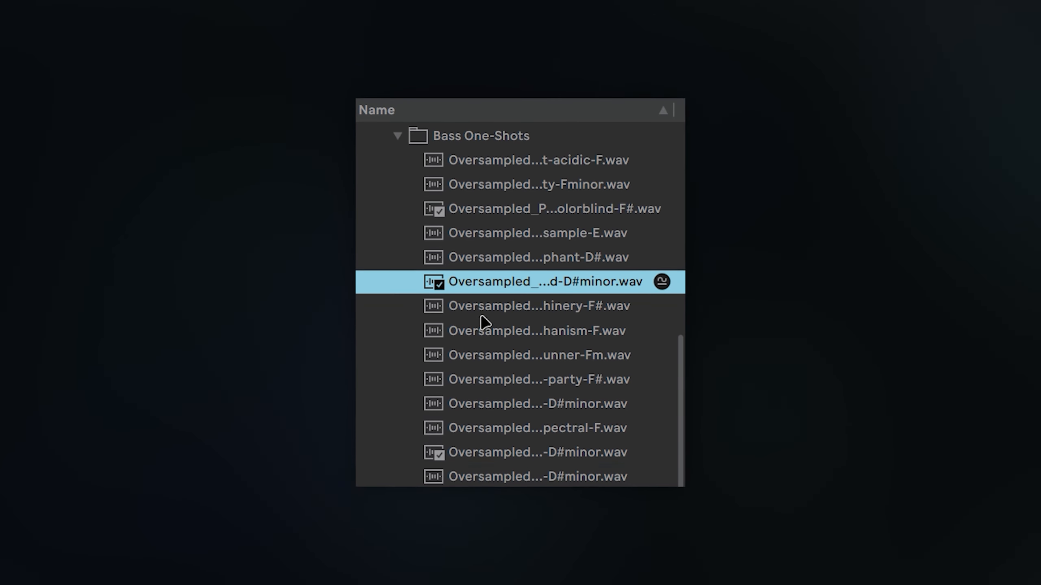
# - Audition several samples in the Bass One-Shots folder, including the mechanism-F and colorblind-F# files
pyautogui.click(476, 334)
pyautogui.click(512, 405)
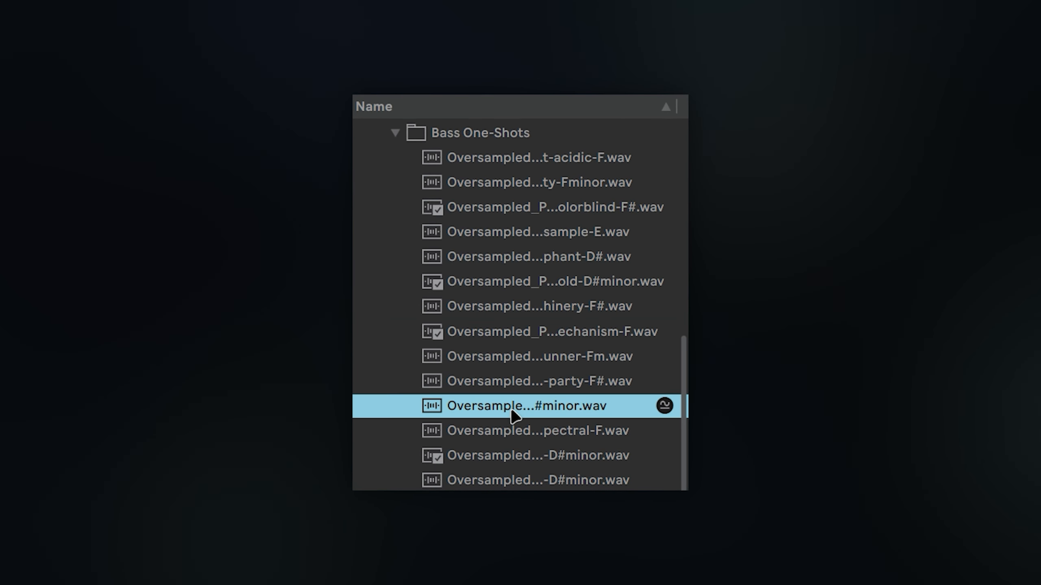
pyautogui.click(534, 208)
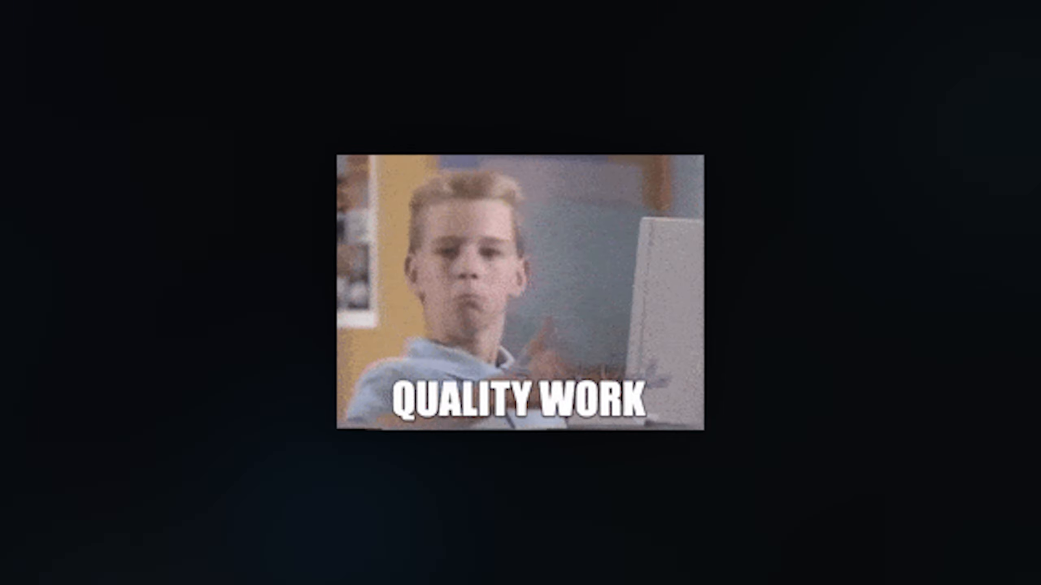